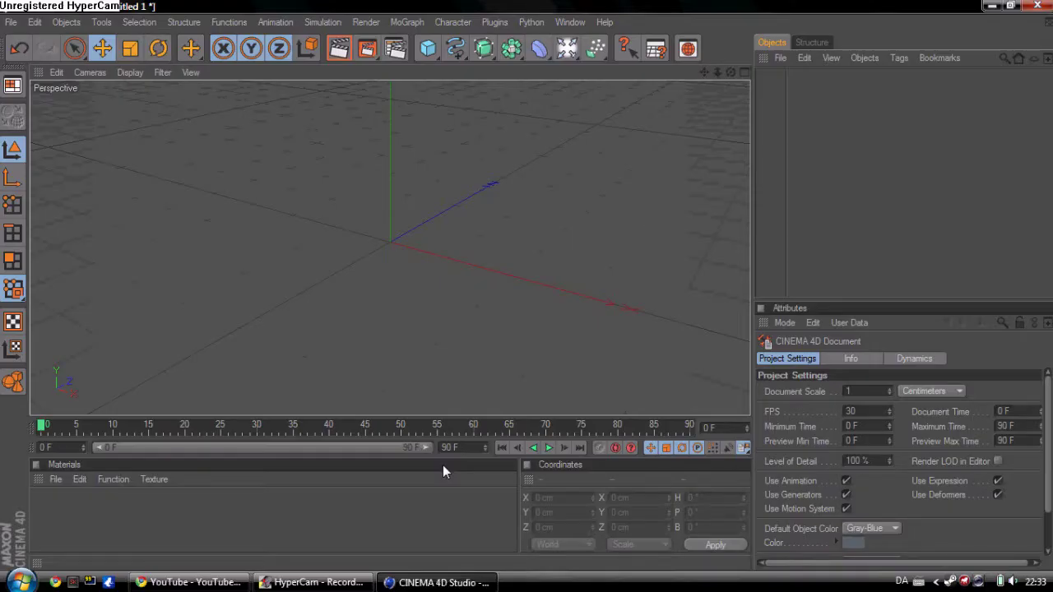
left_click(432, 581)
left_click_drag(5, 436, 1049, 284)
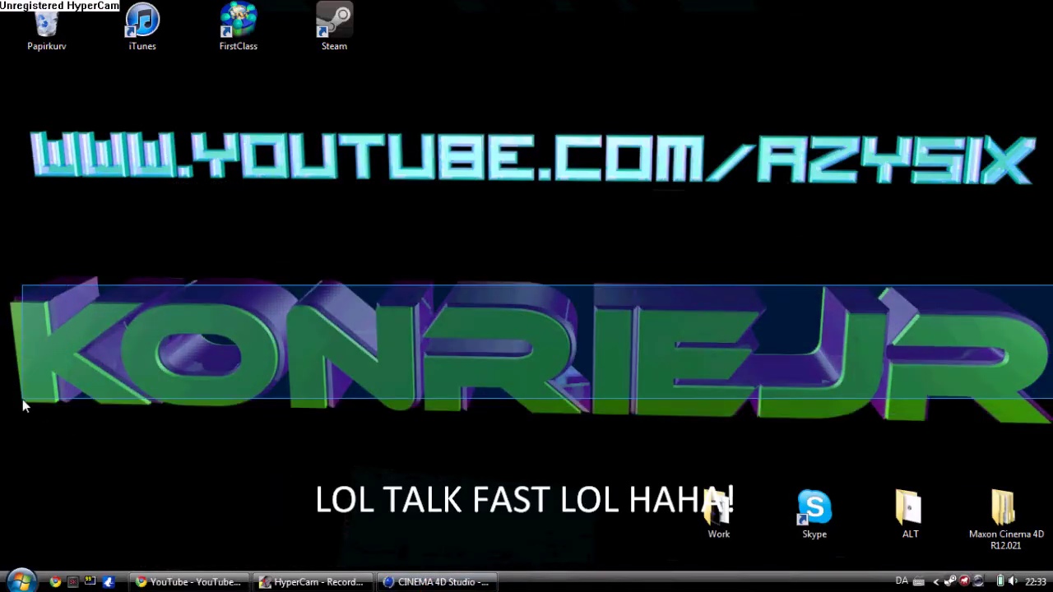
left_click_drag(3, 428, 35, 121)
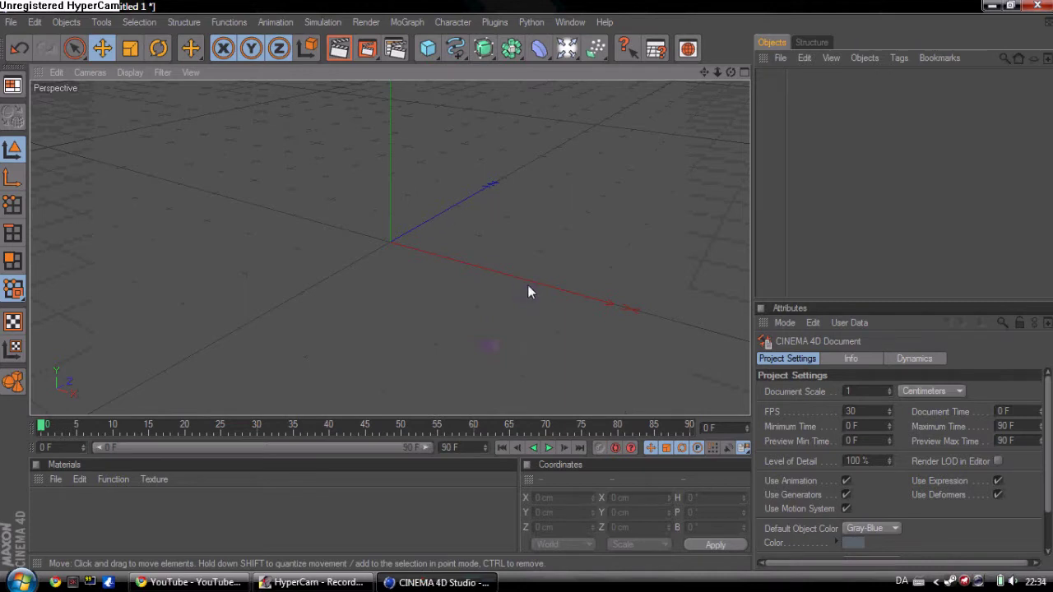
- Create a new material with the default settings
left_click(526, 191)
double_click(66, 498)
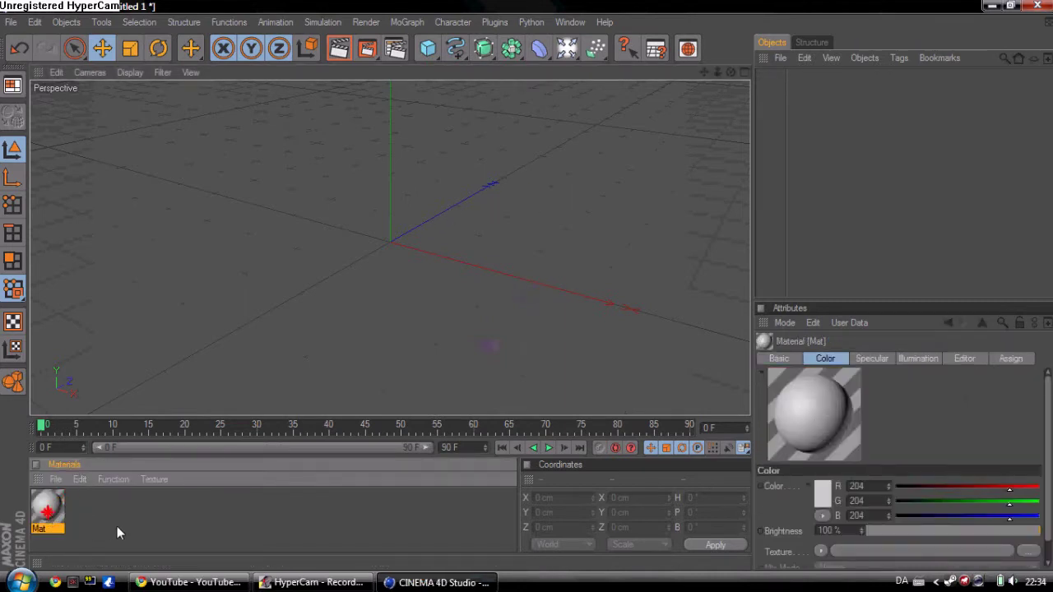
left_click(117, 527)
left_click(47, 508)
right_click(47, 508)
left_click(415, 524)
left_click_drag(522, 166, 527, 286, "alt")
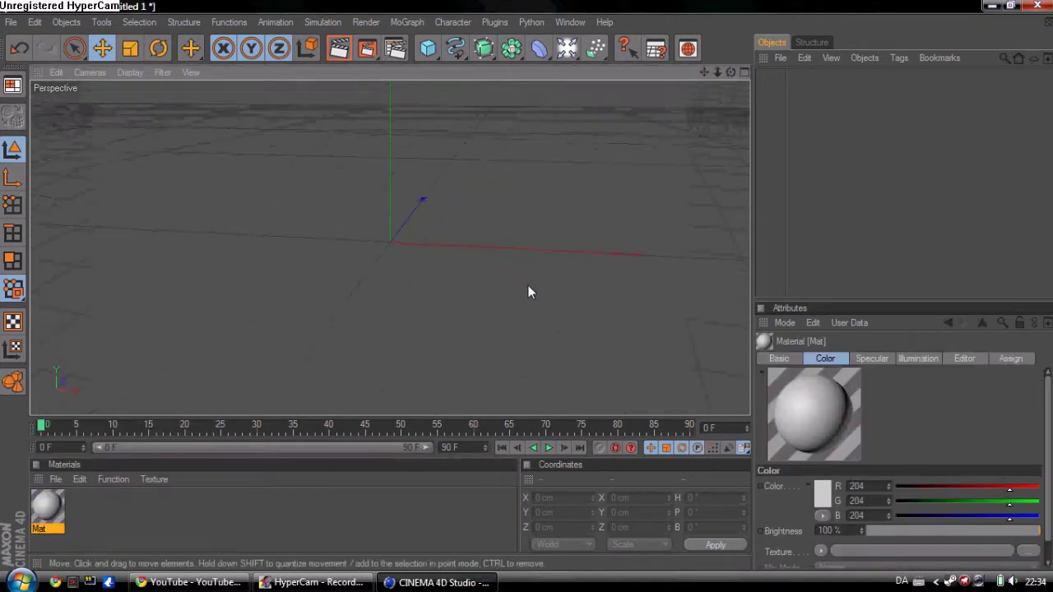
- Add a MoText object and set its text to "KonrieJR"
left_click(407, 21)
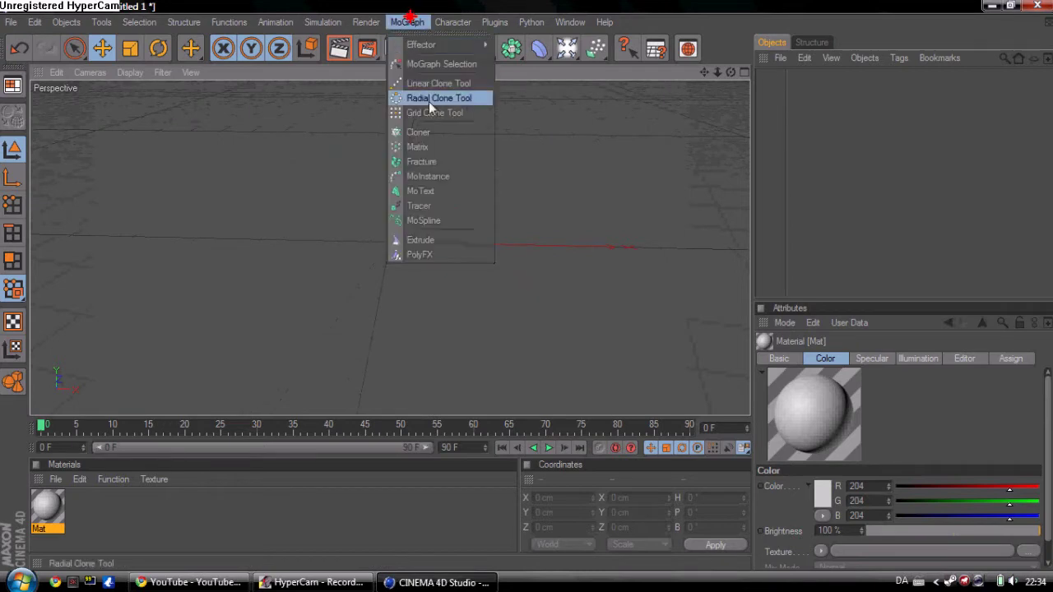
left_click(443, 194)
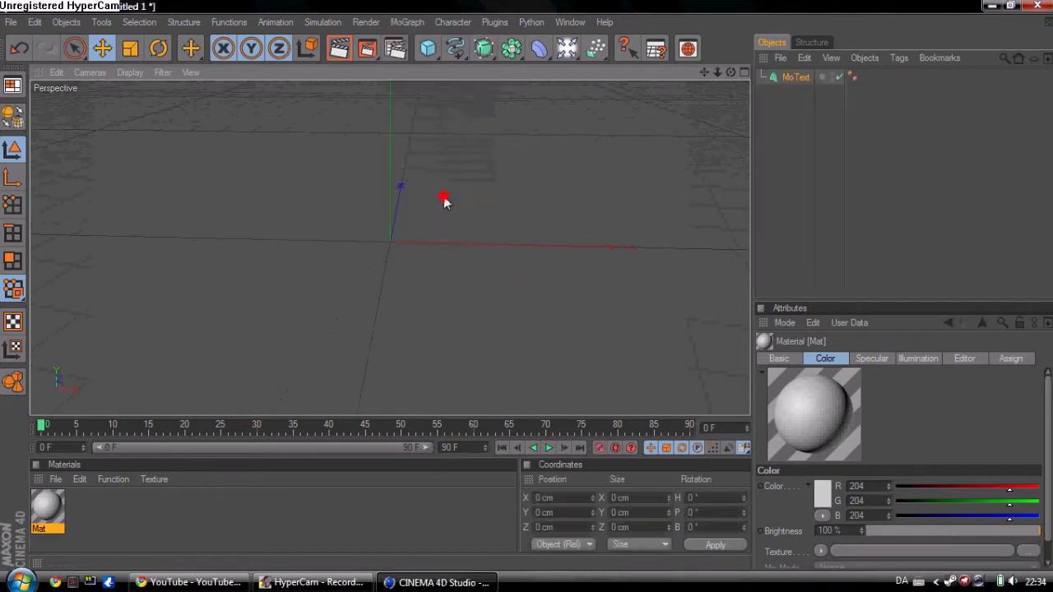
left_click(784, 69)
left_click(860, 431)
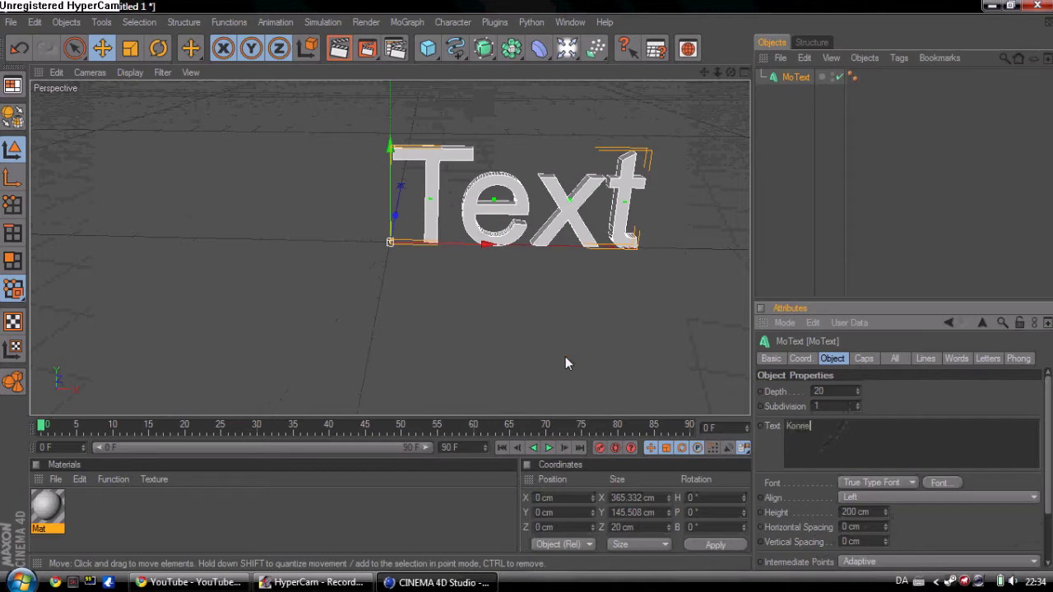
- Change the text's font to Ethnocentric
left_click(950, 486)
scroll(78, 169, "down", 15)
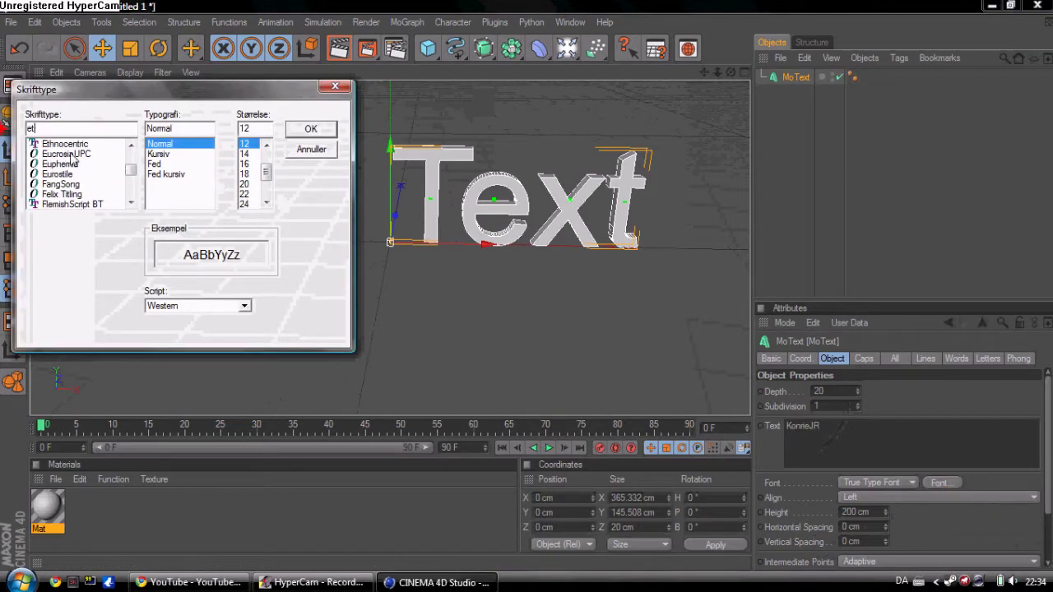
left_click(70, 144)
left_click(311, 130)
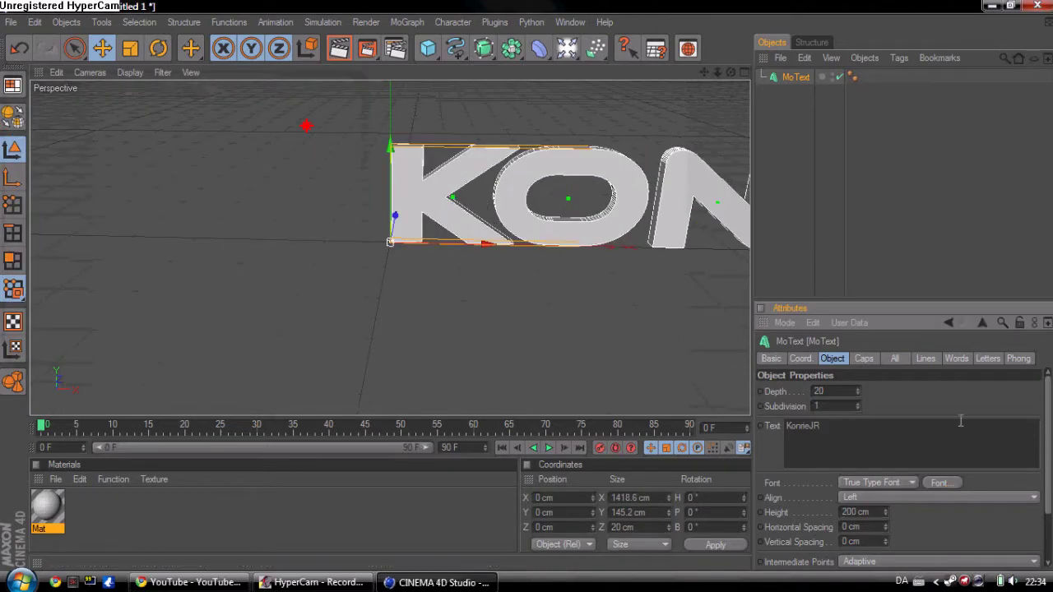
- Reduce the text height to 157 cm and move the text along X to about -434 cm
left_click_drag(886, 518, 886, 527)
left_click_drag(489, 248, 209, 248)
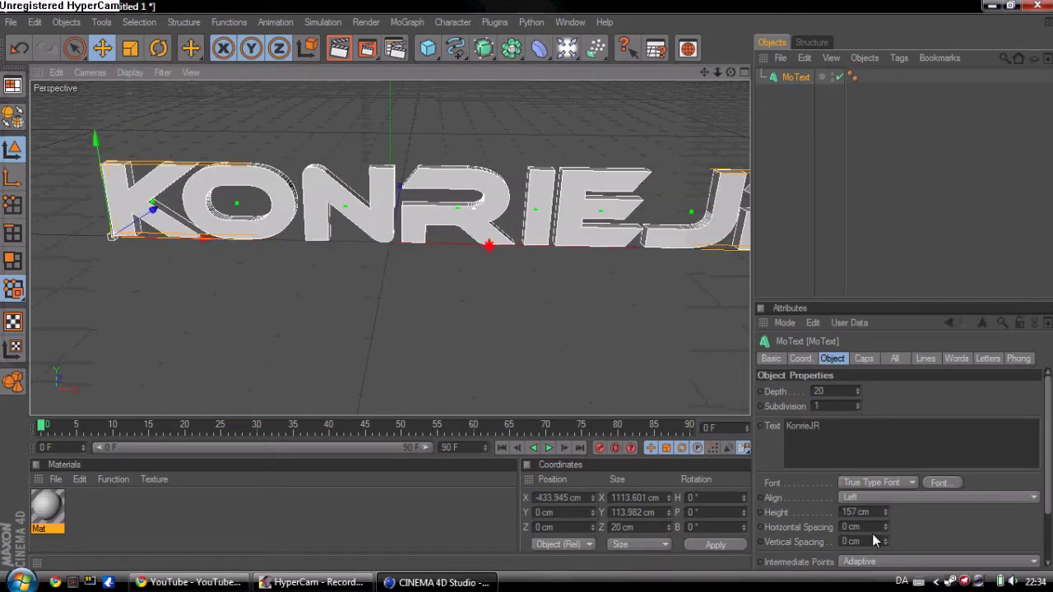
mouse_move(528, 288)
left_mouse_down("alt")
mouse_move(498, 315)
mouse_move(529, 289)
left_mouse_up("alt")
- Set the text's extrusion depth to 80
left_click(858, 394)
left_click_drag(861, 393, 843, 398)
type("80")
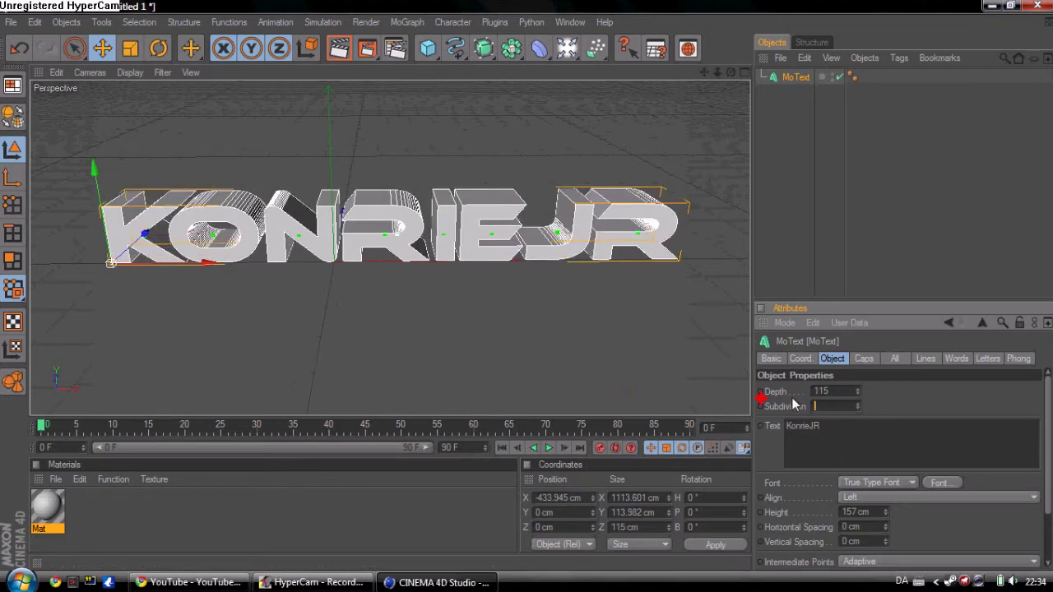
key("ctrl+z")
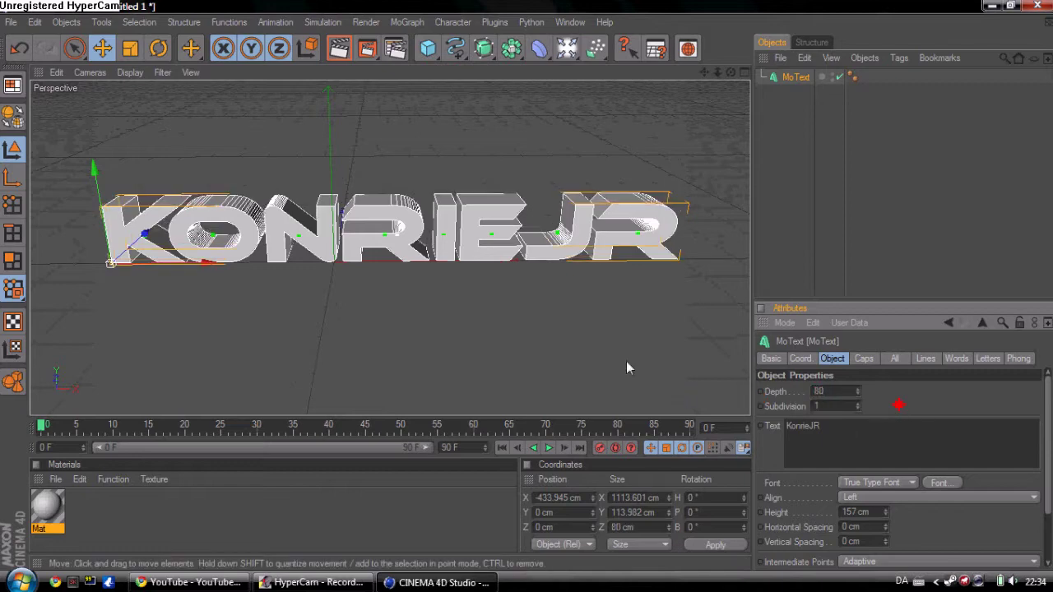
left_click(549, 340)
left_click(386, 251)
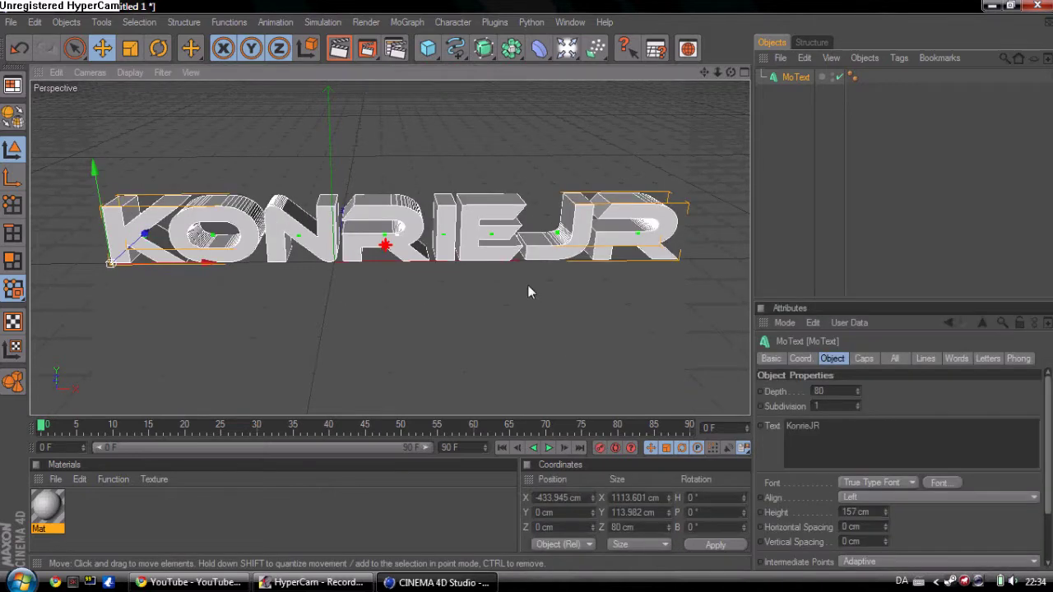
- Duplicate the MoText object in place
left_click_drag(529, 287, 236, 262, "alt")
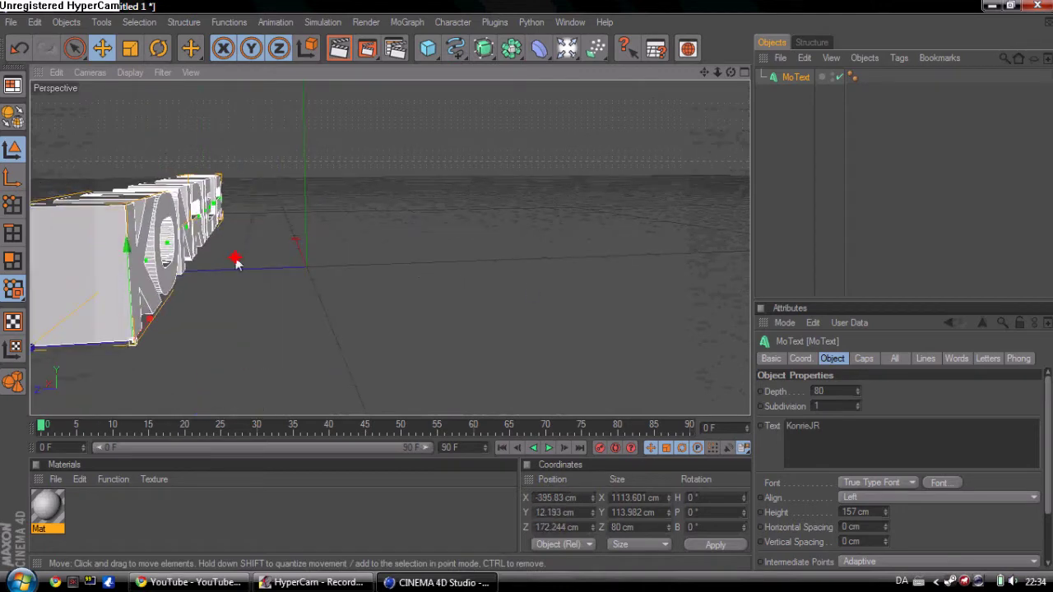
key("ctrl+z")
left_click_drag(527, 284, 507, 242, "alt")
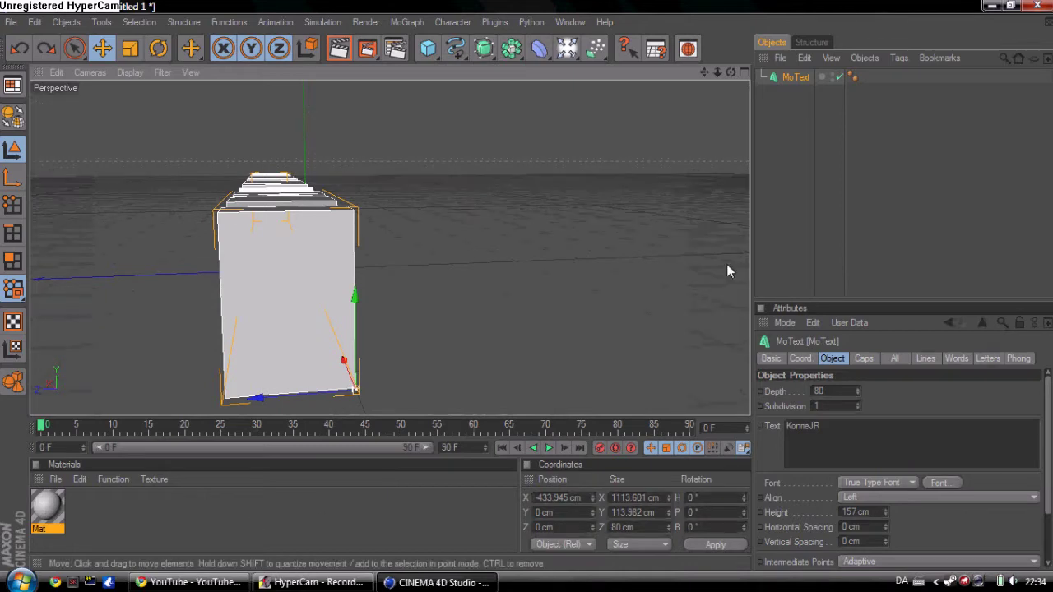
left_click(778, 165)
left_click(795, 76)
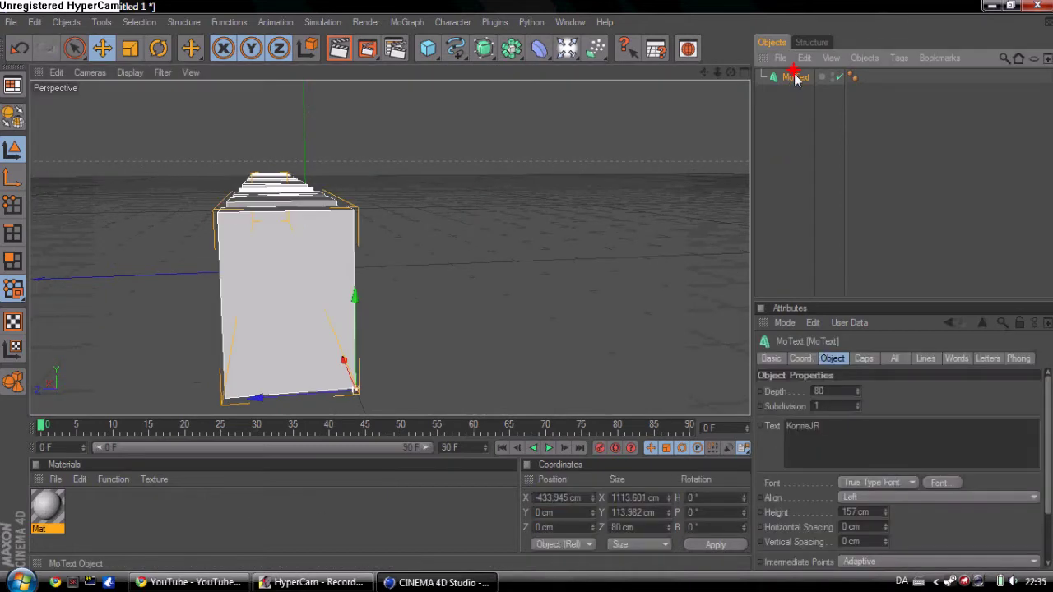
left_click_drag(789, 115, 790, 117, "ctrl")
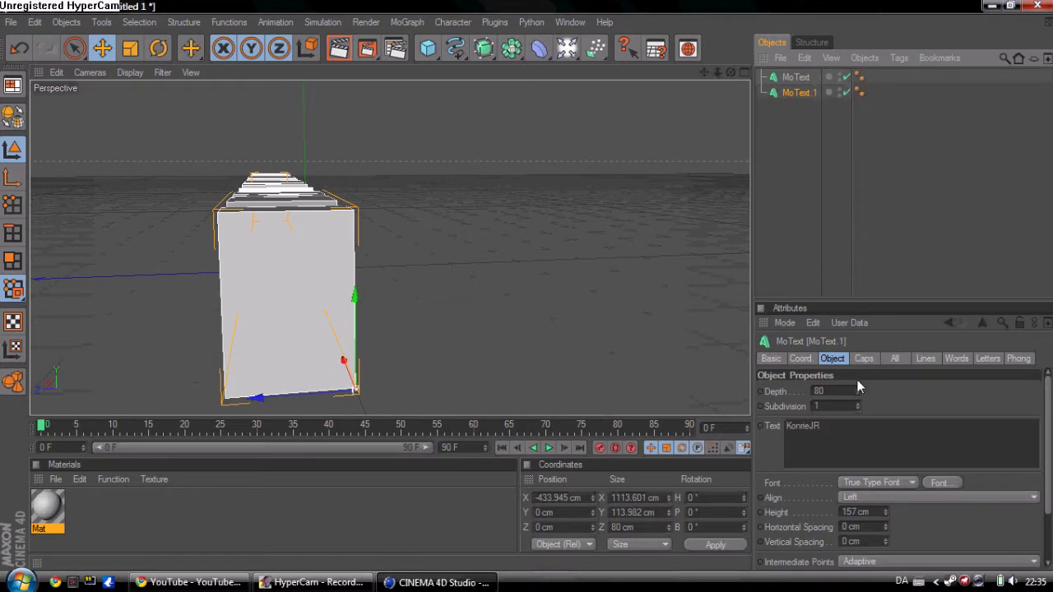
- Set the duplicate text's depth to 70 and shift it along Z to about 4.8 cm, centring it within the original
left_click_drag(859, 401, 856, 391)
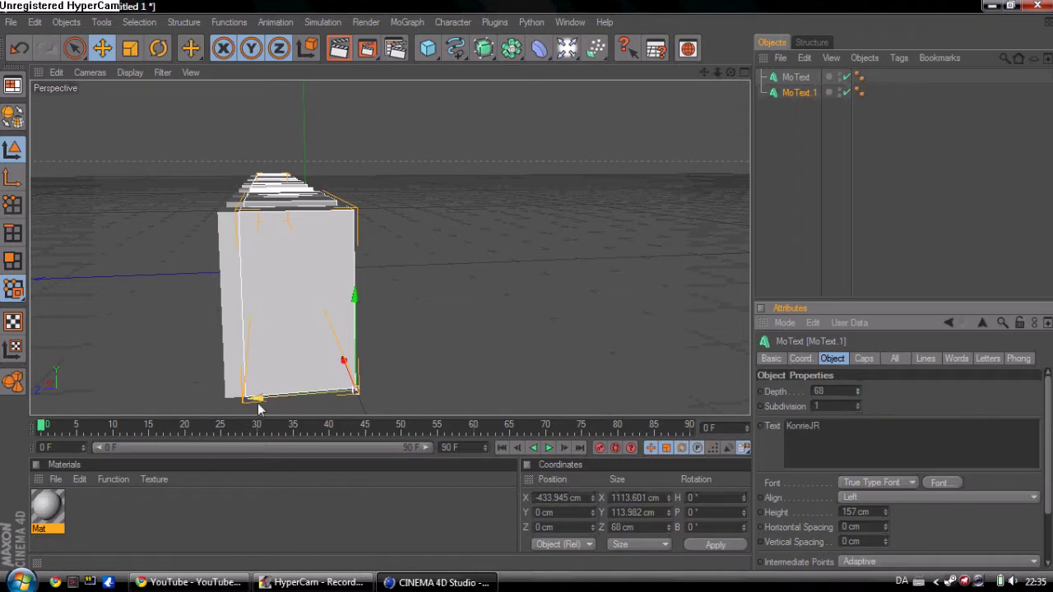
left_click_drag(527, 292, 529, 292)
left_click_drag(855, 397, 857, 397)
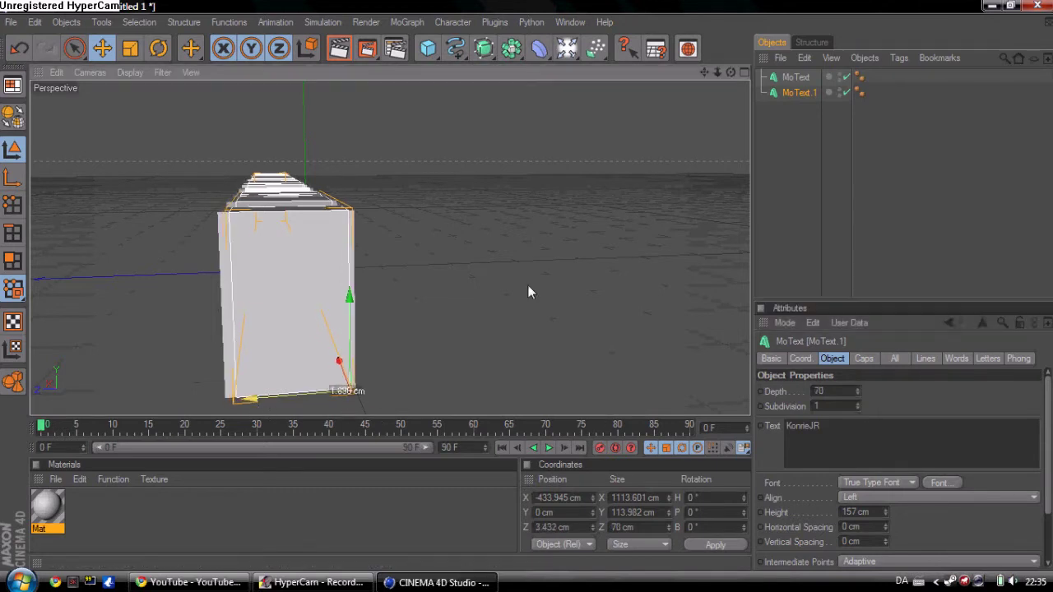
left_click_drag(529, 292, 529, 292)
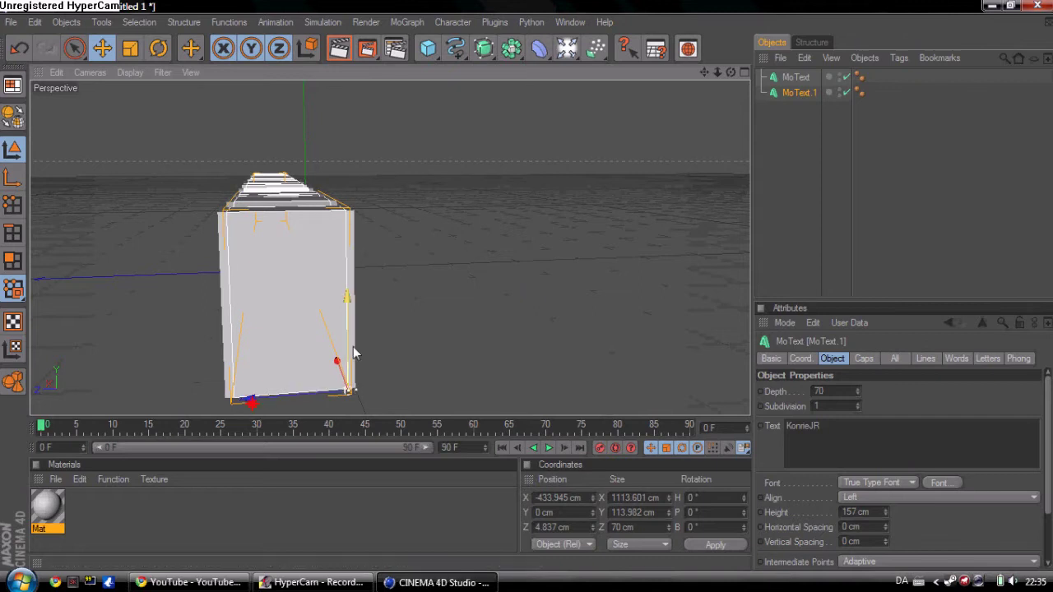
- Set both the start and end caps of the duplicate text to Fillet Cap
left_click(856, 358)
left_click(855, 390)
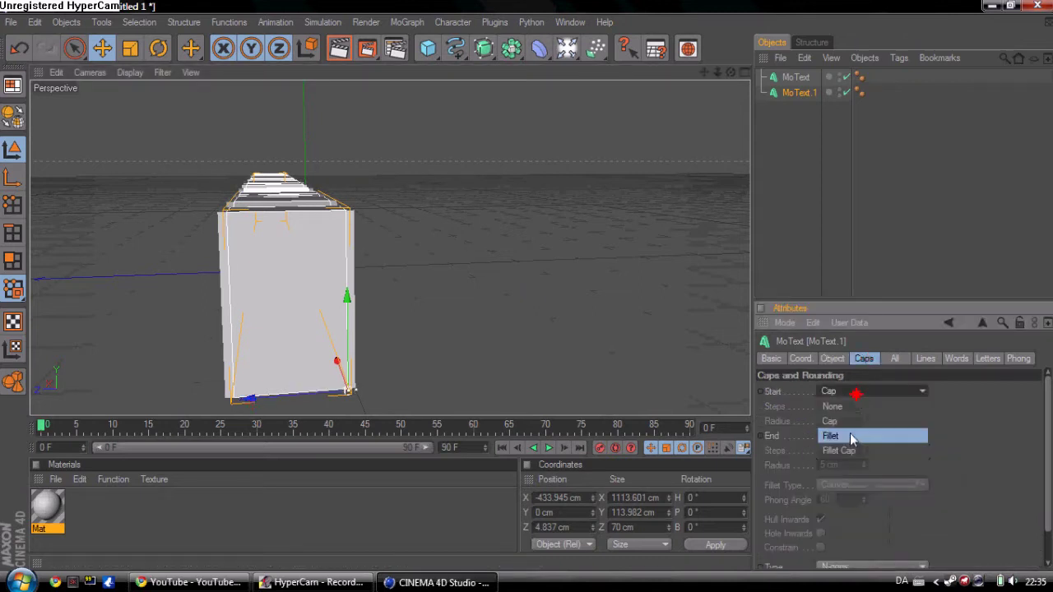
left_click(853, 445)
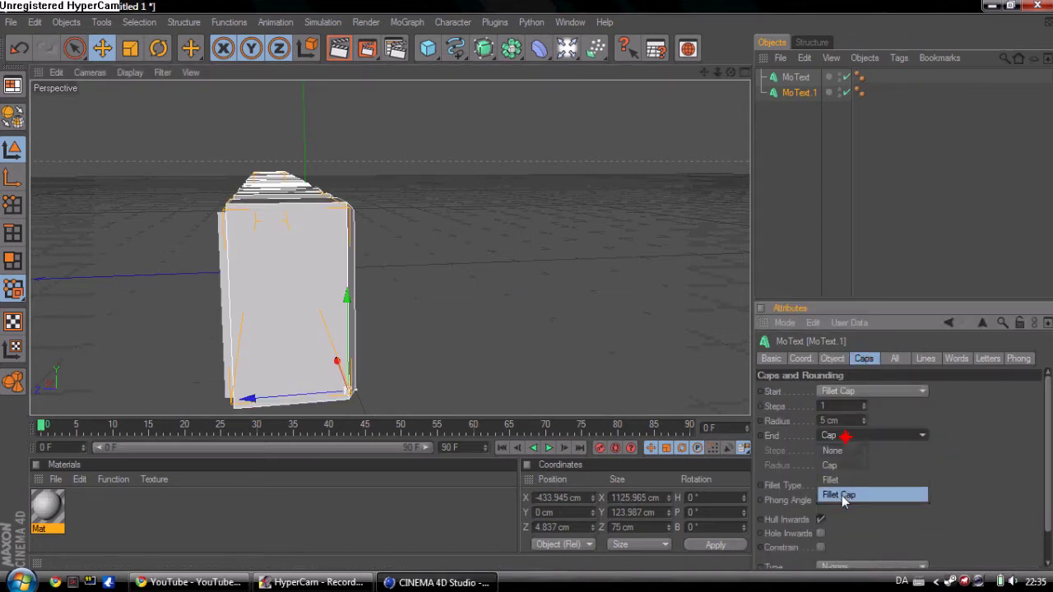
left_click(841, 497)
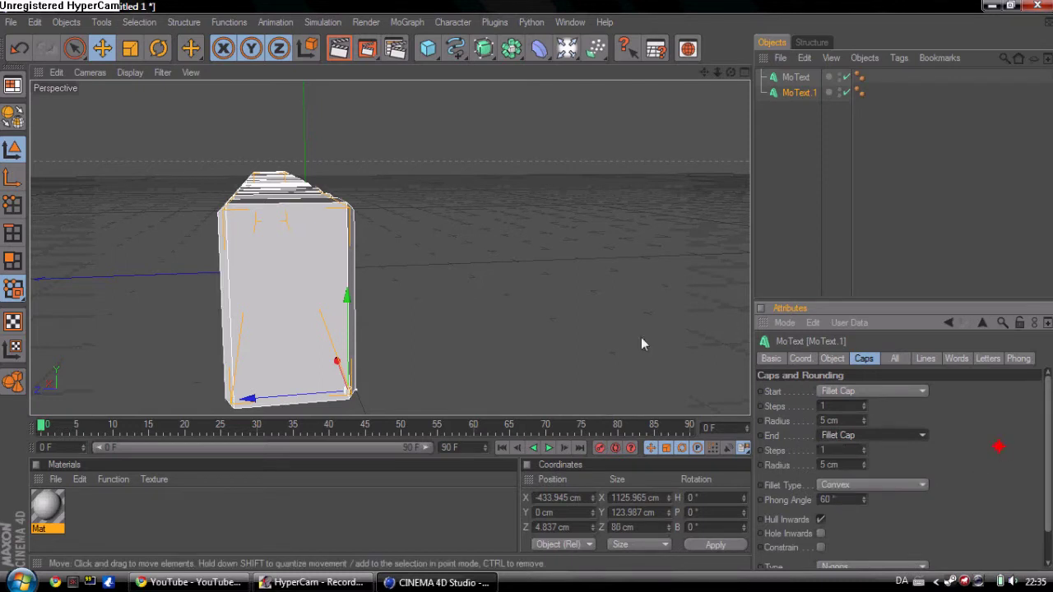
- Render the active view from the front to check the text with its bevelled outline
left_click(574, 323)
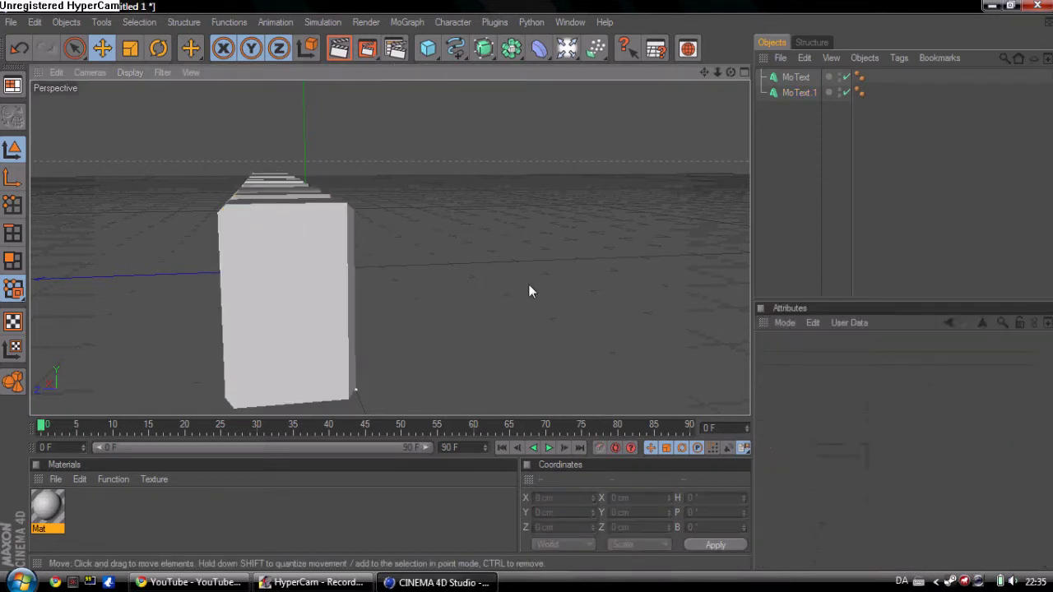
left_click_drag(461, 158, 528, 284, "alt")
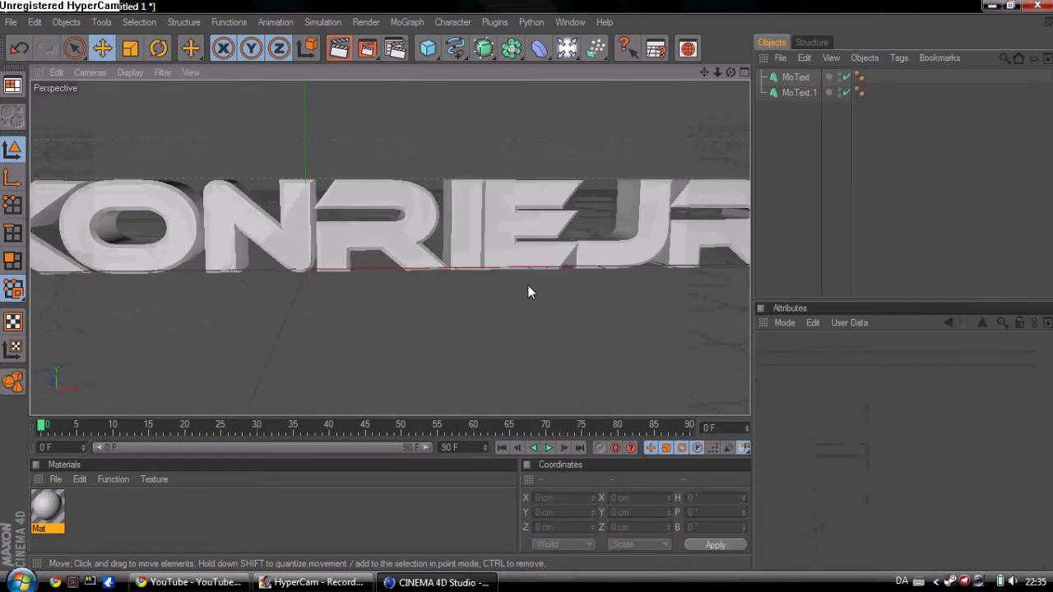
right_click_drag(469, 266, 473, 271, "alt")
left_click(307, 45)
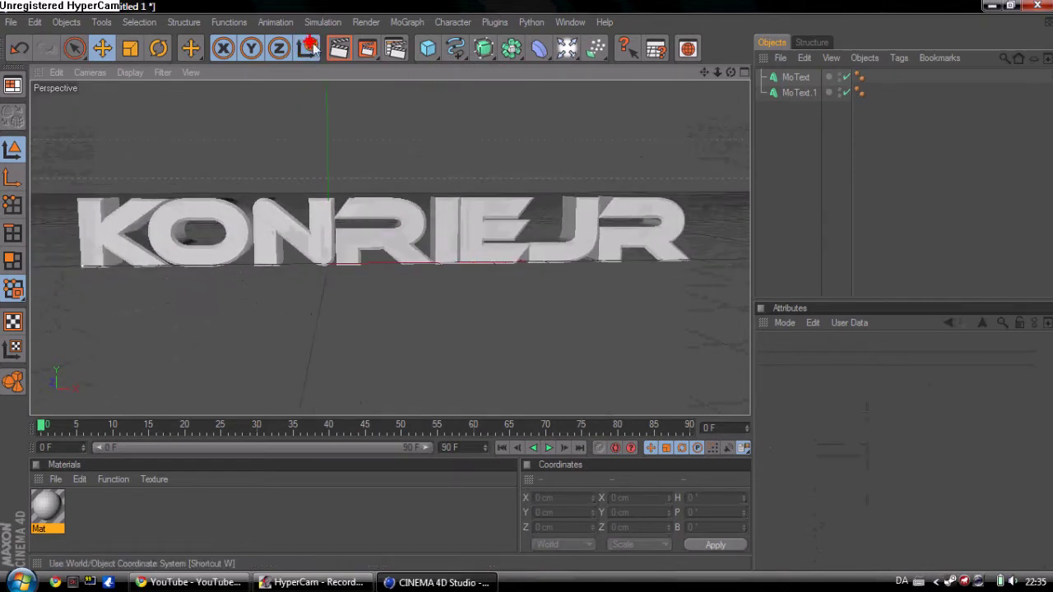
left_click(340, 50)
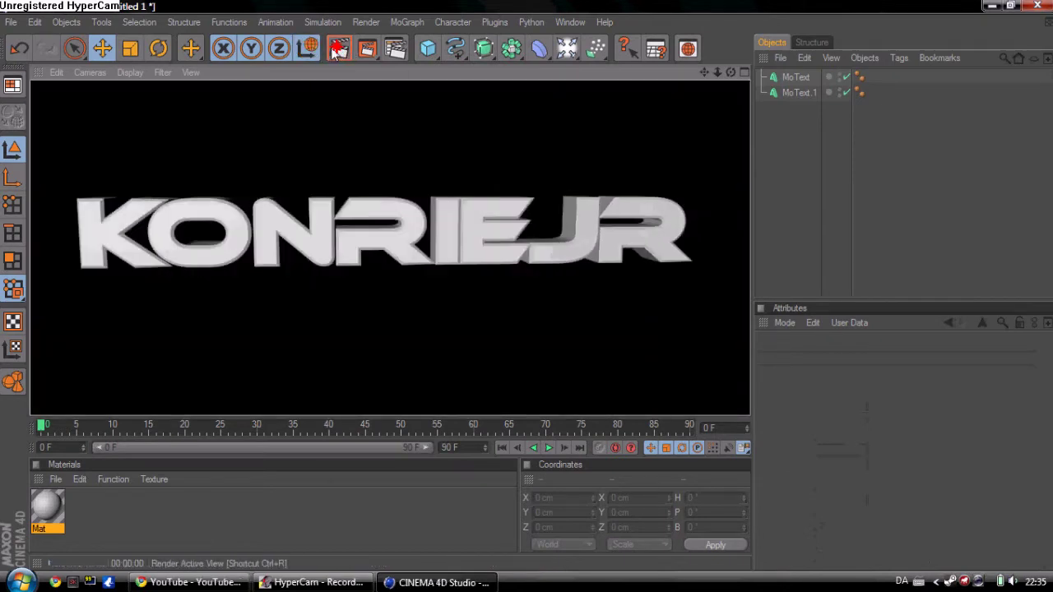
left_click(407, 147)
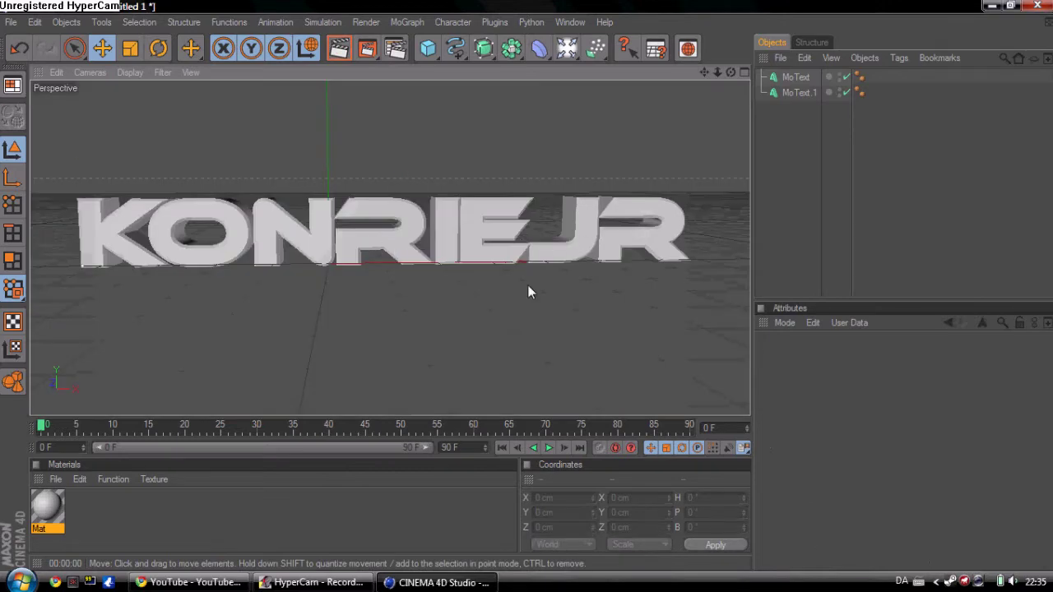
- Colour the existing material orange with R 255, G 134 and B 0
left_click(390, 237)
left_click(118, 517)
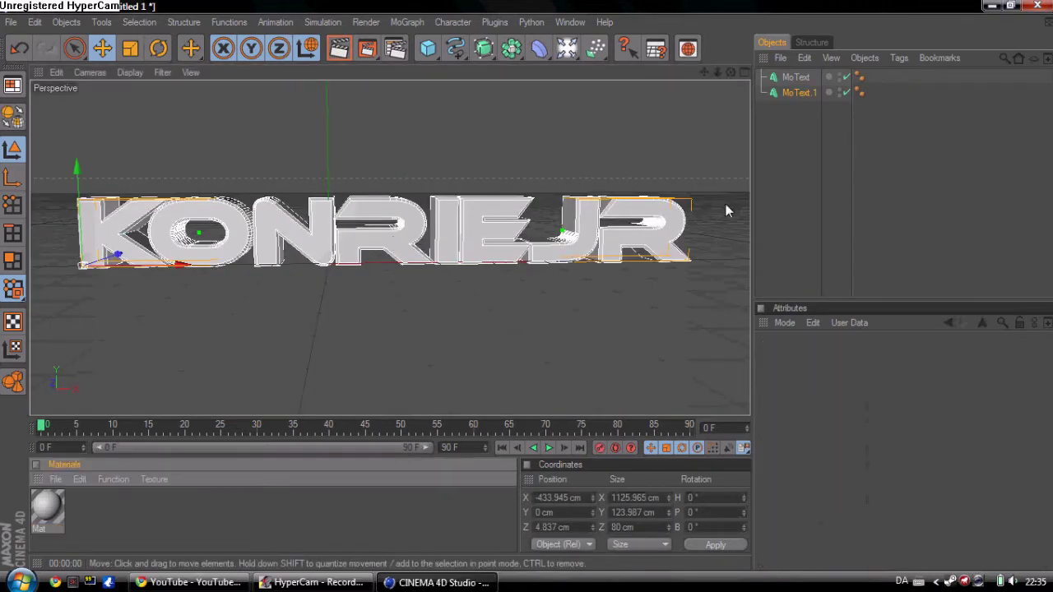
double_click(47, 512)
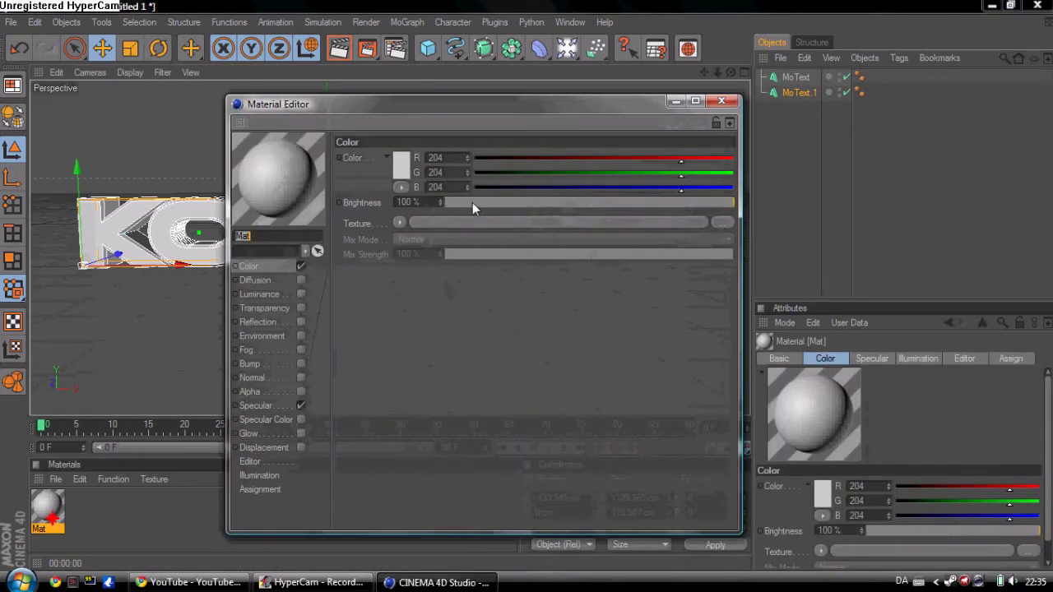
left_click_drag(684, 159, 610, 176)
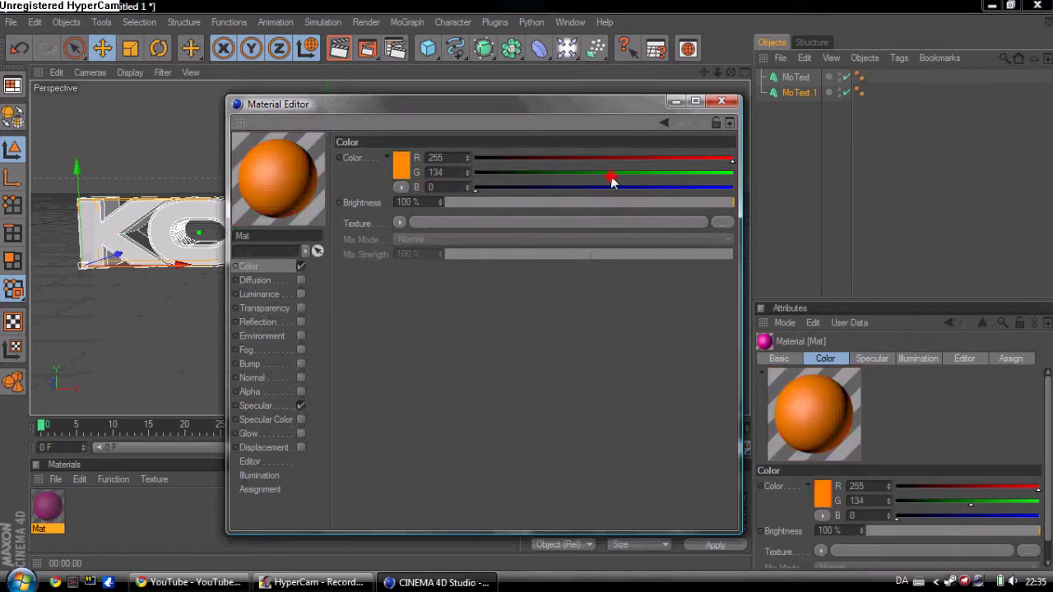
left_click(721, 101)
- Create a second material and colour it light blue with R 0, G 181 and B 218
double_click(94, 521)
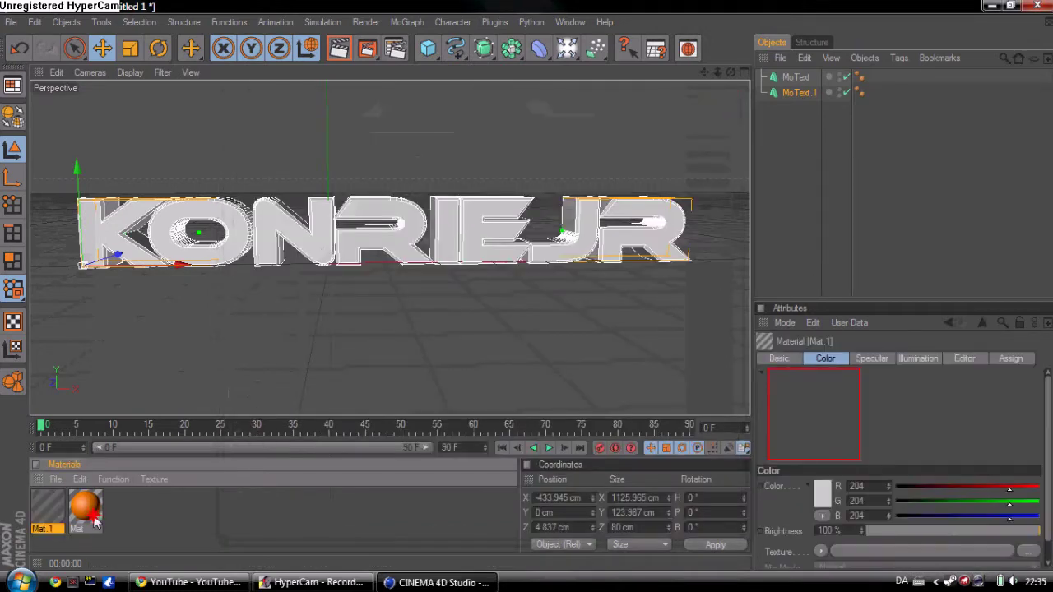
double_click(48, 510)
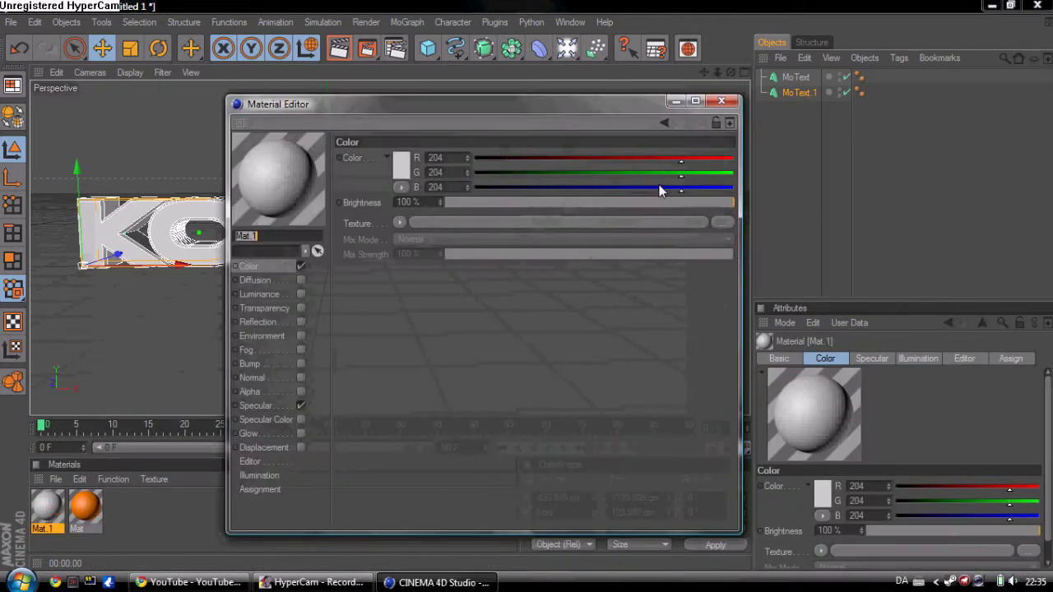
left_click_drag(680, 175, 500, 186)
left_click(556, 160)
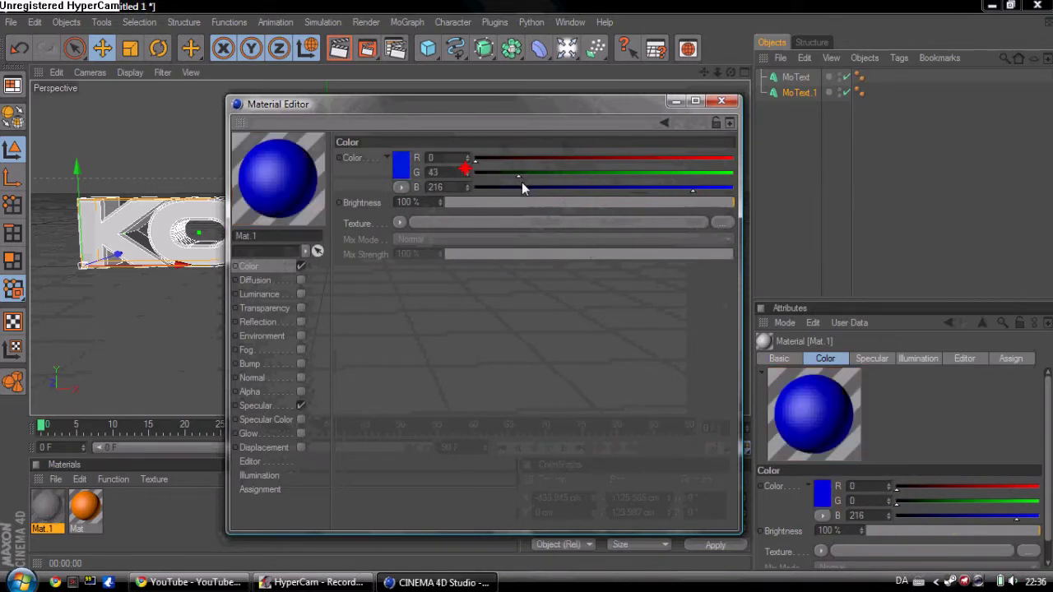
left_click(543, 172)
left_click_drag(543, 173, 575, 181)
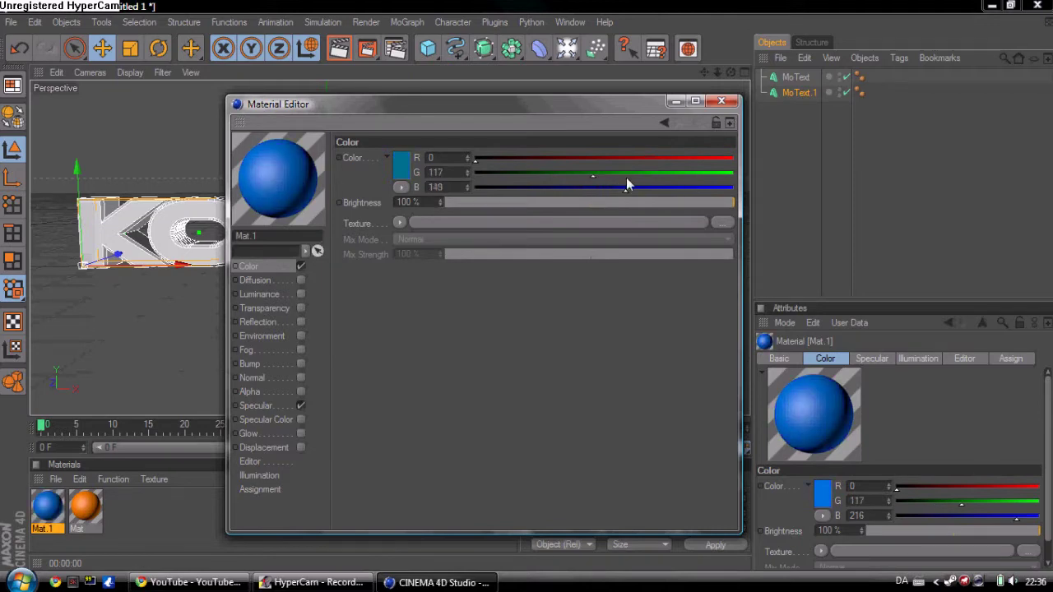
left_click(690, 175)
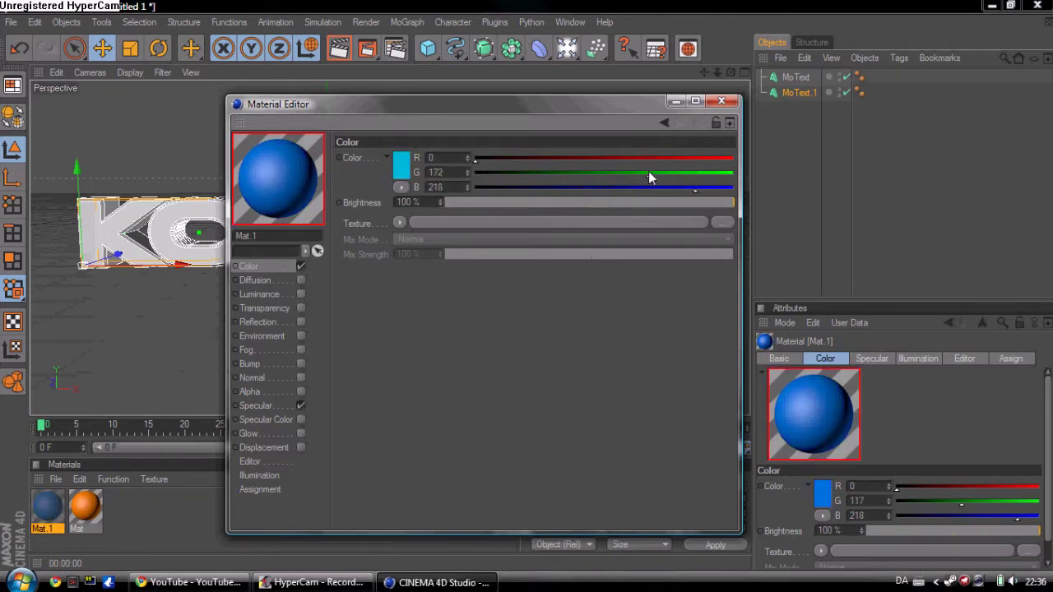
left_click(722, 100)
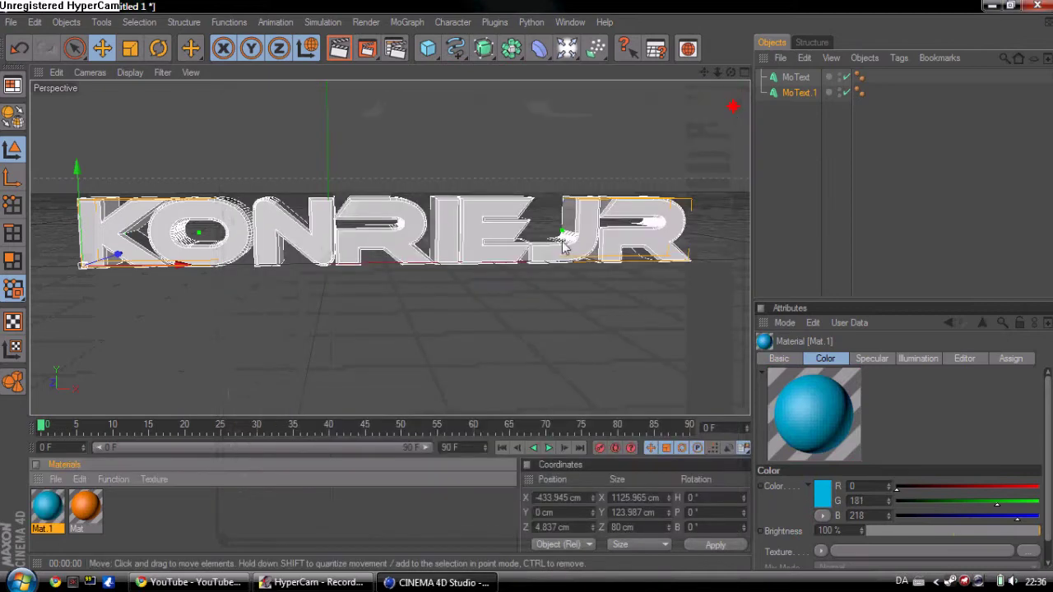
- Apply the light blue material to the original text and the orange material to its bevelled duplicate
left_click(132, 542)
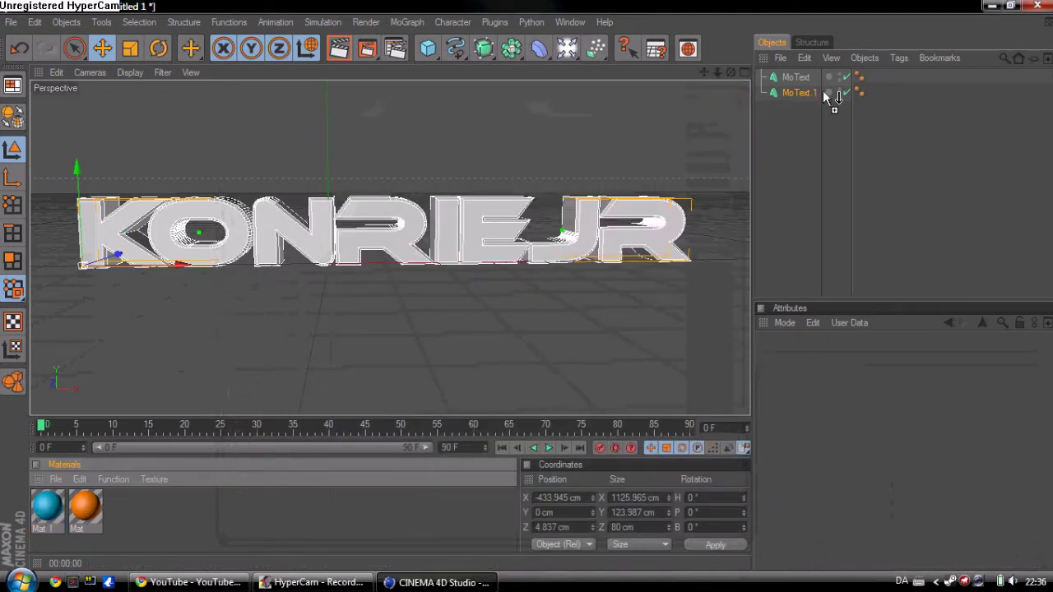
left_click_drag(810, 75, 810, 78)
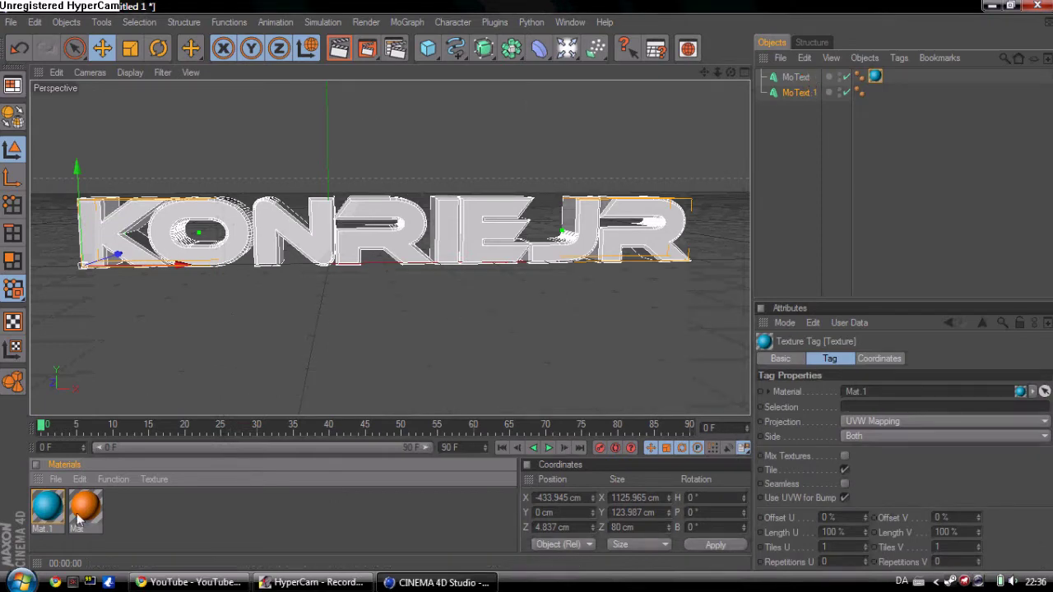
left_click_drag(817, 99, 816, 97)
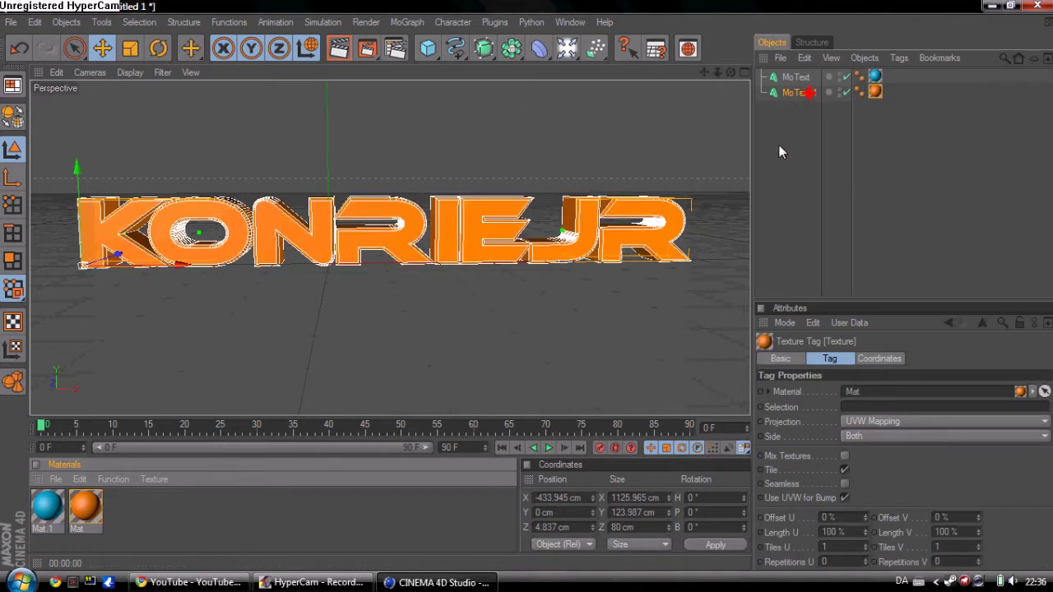
left_click(799, 199)
left_click(391, 225)
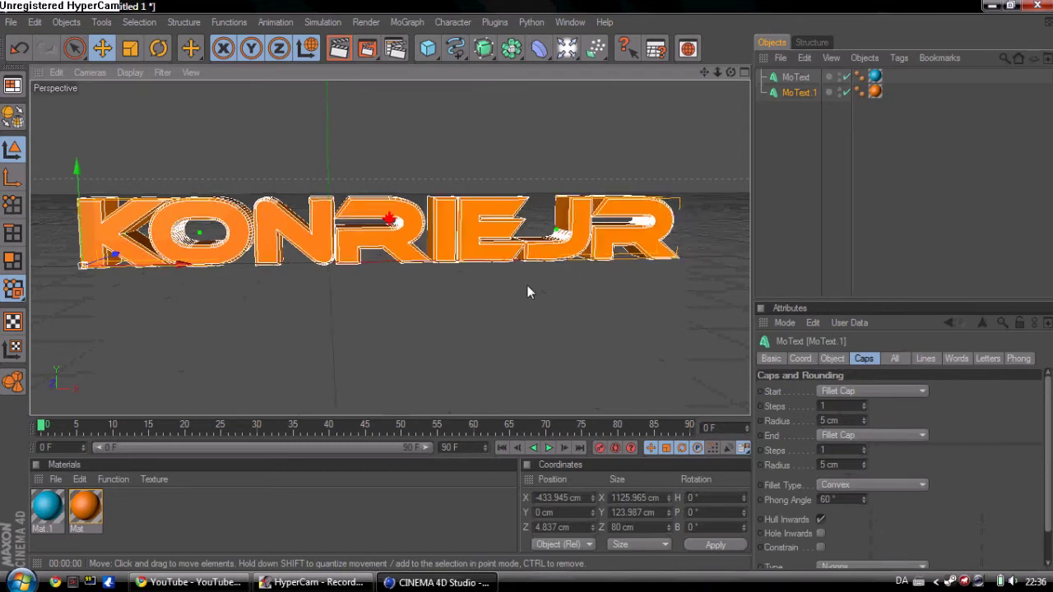
- Reduce the orange duplicate text's depth to 59 and shift it along Z to about 9.7 cm, behind the blue front faces
left_click_drag(526, 291, 394, 277, "alt")
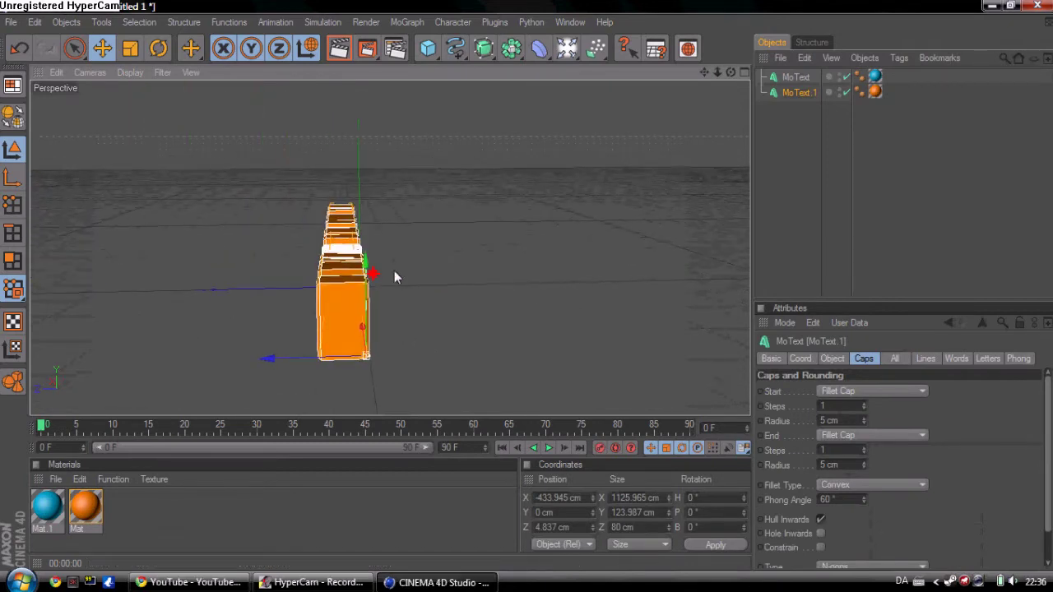
left_click(814, 79)
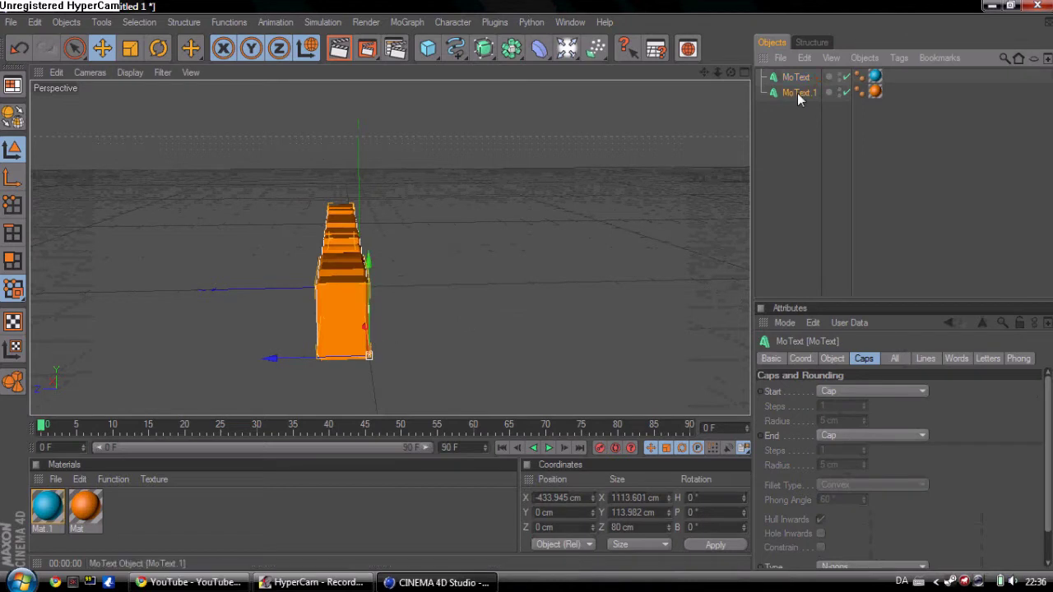
left_click(797, 93)
left_click_drag(277, 361, 527, 286)
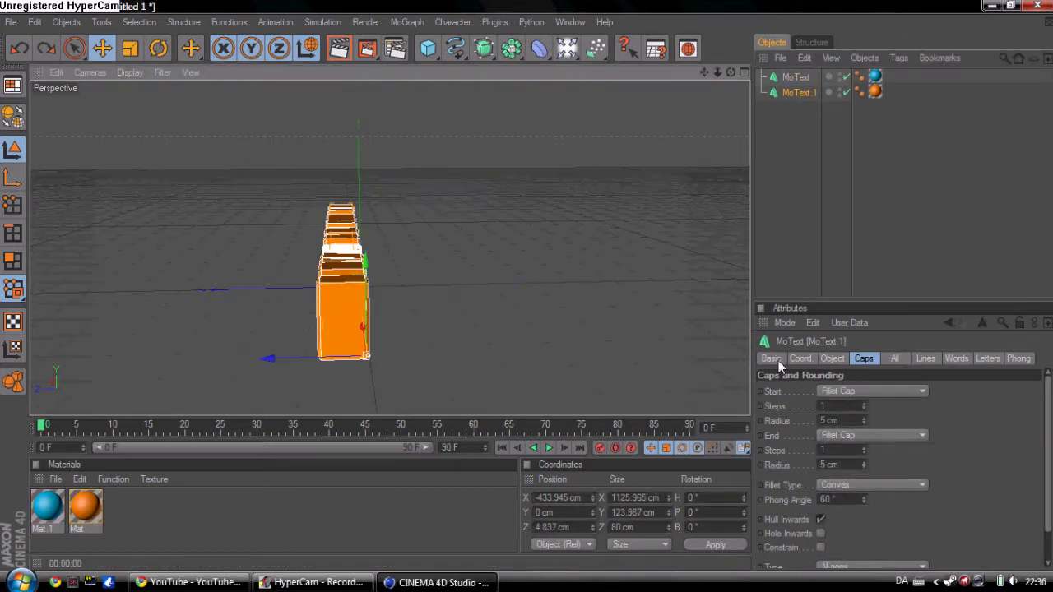
left_click(799, 359)
left_click(832, 359)
left_click_drag(857, 394, 857, 392)
left_click_drag(526, 285, 514, 236)
- Render the active view to check the blue text with its orange outline
left_click(337, 52)
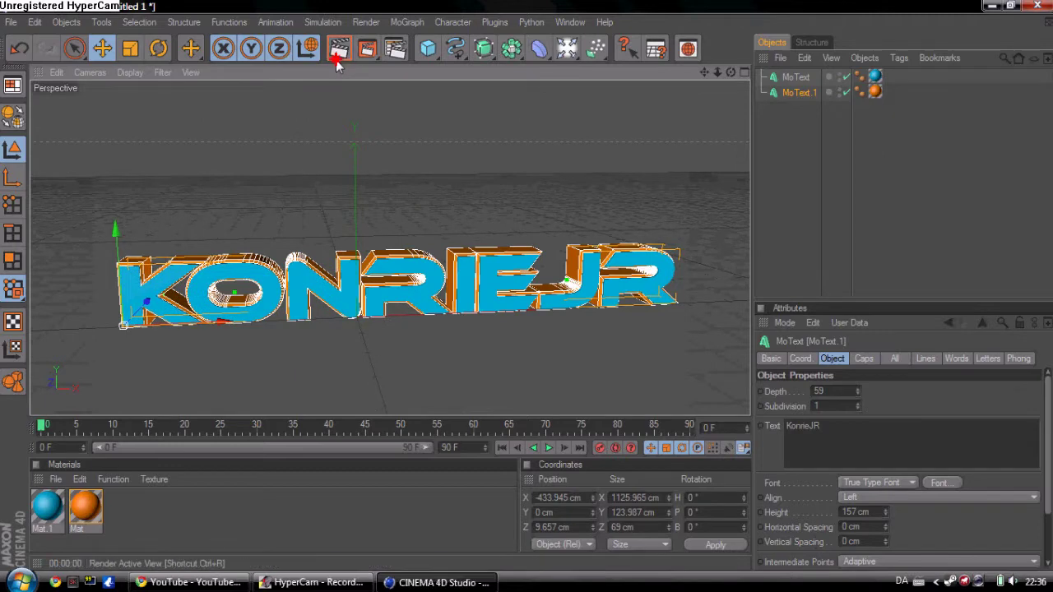
left_click(459, 354)
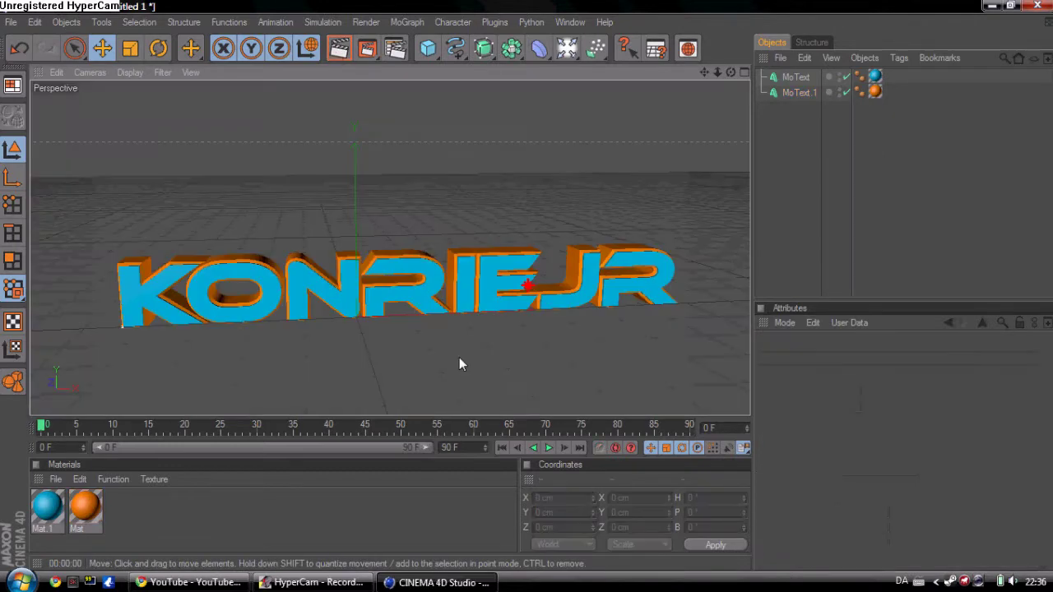
- Add a Floor object beneath the text
left_click_drag(529, 292, 527, 290, "alt")
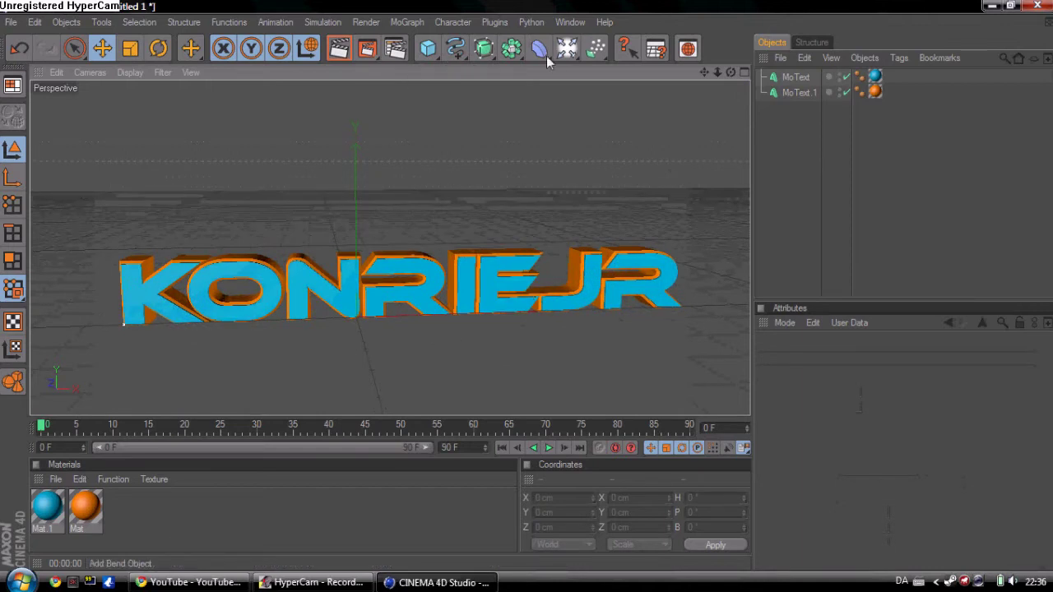
left_click_drag(569, 51, 722, 177)
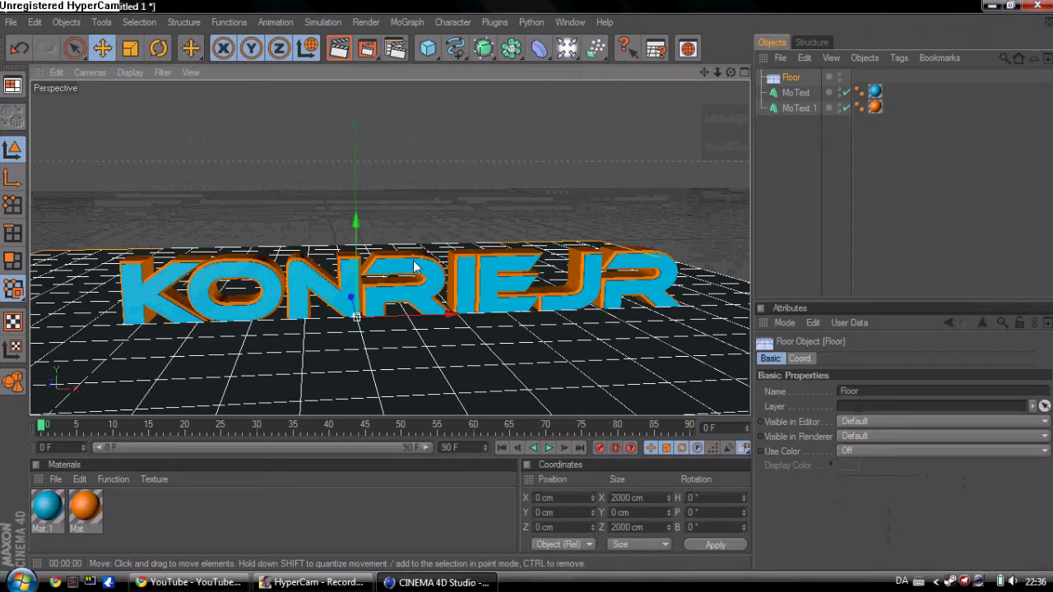
left_click_drag(513, 181, 530, 294, "alt")
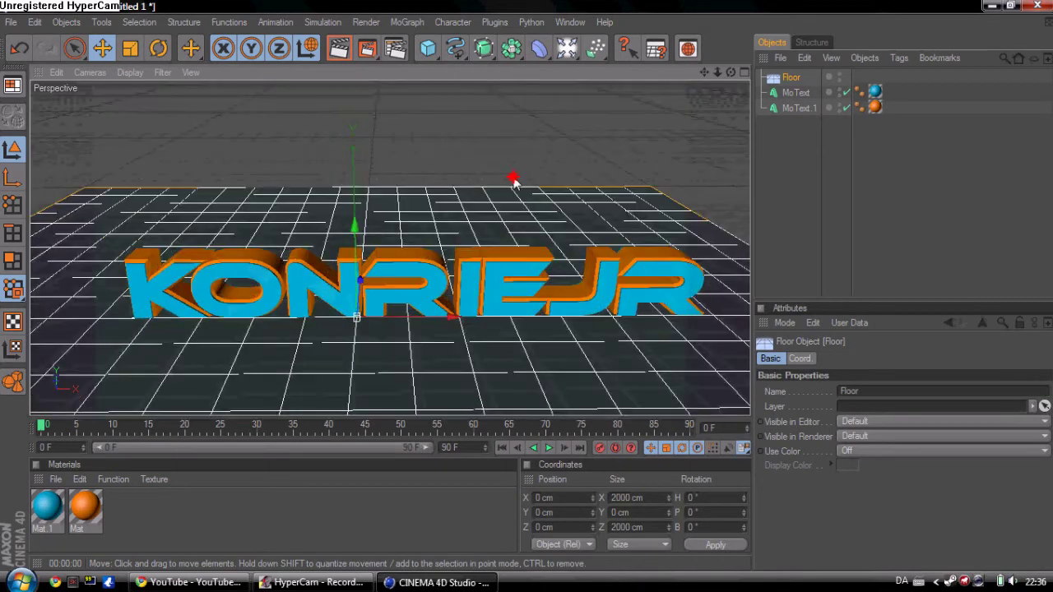
- Group the two text objects under one null and rename the group "KonrieJR"
left_click(436, 285)
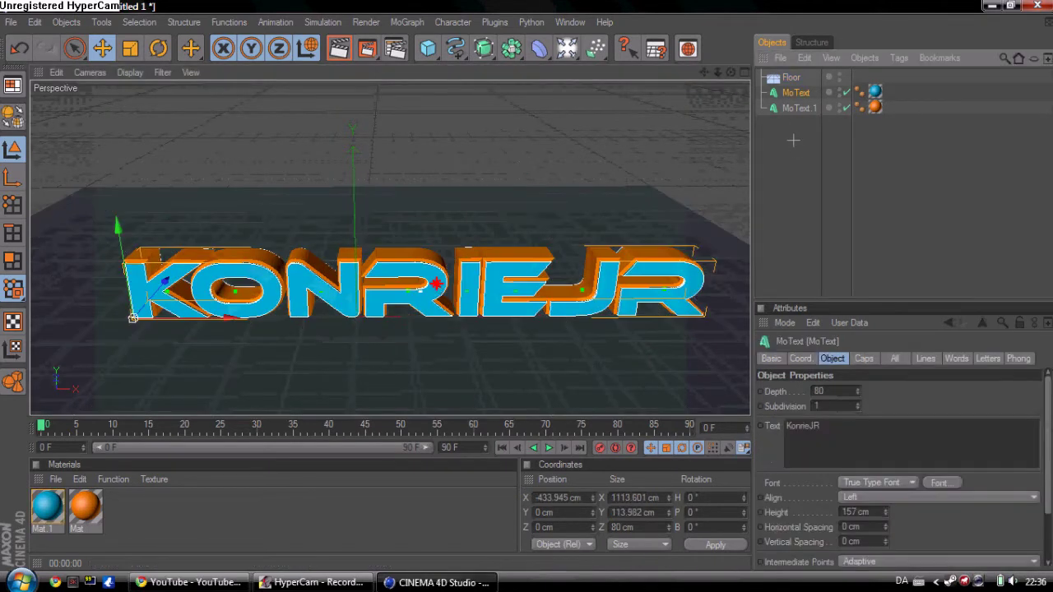
left_click(798, 108, "ctrl")
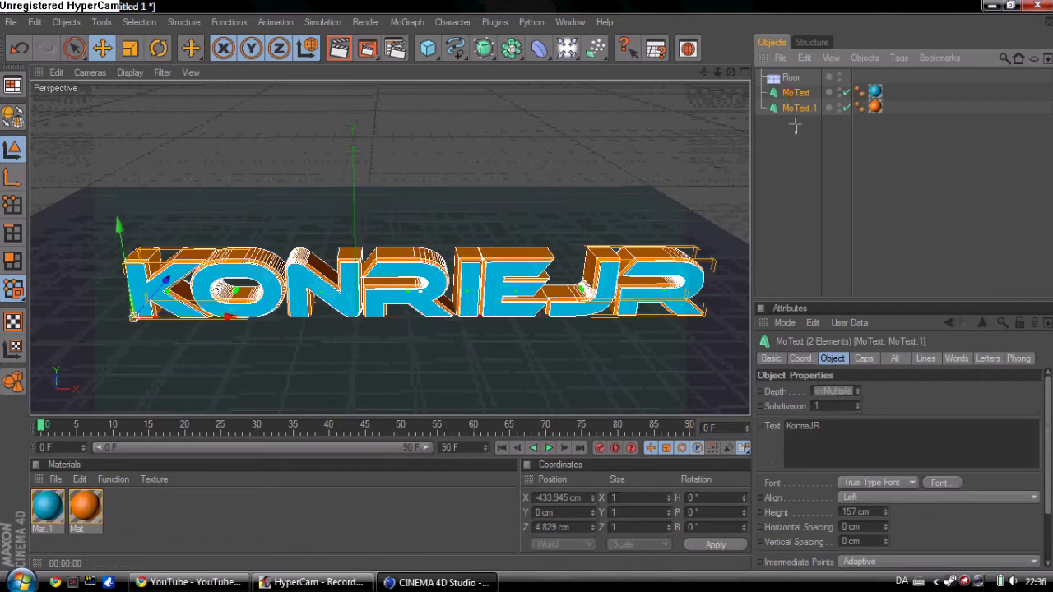
left_click(806, 150)
left_click(799, 93)
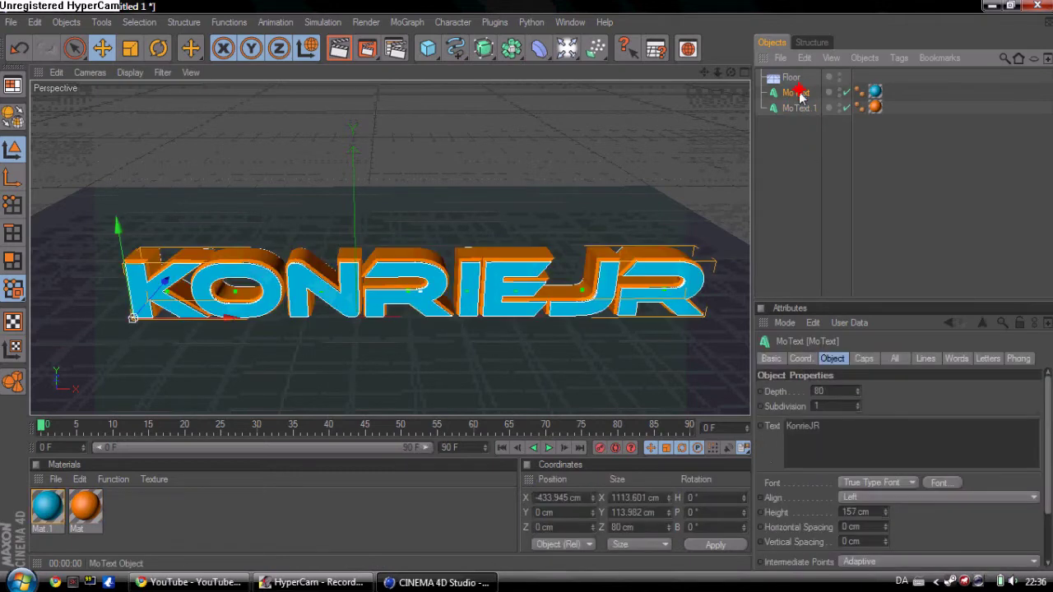
left_click(797, 107, "ctrl")
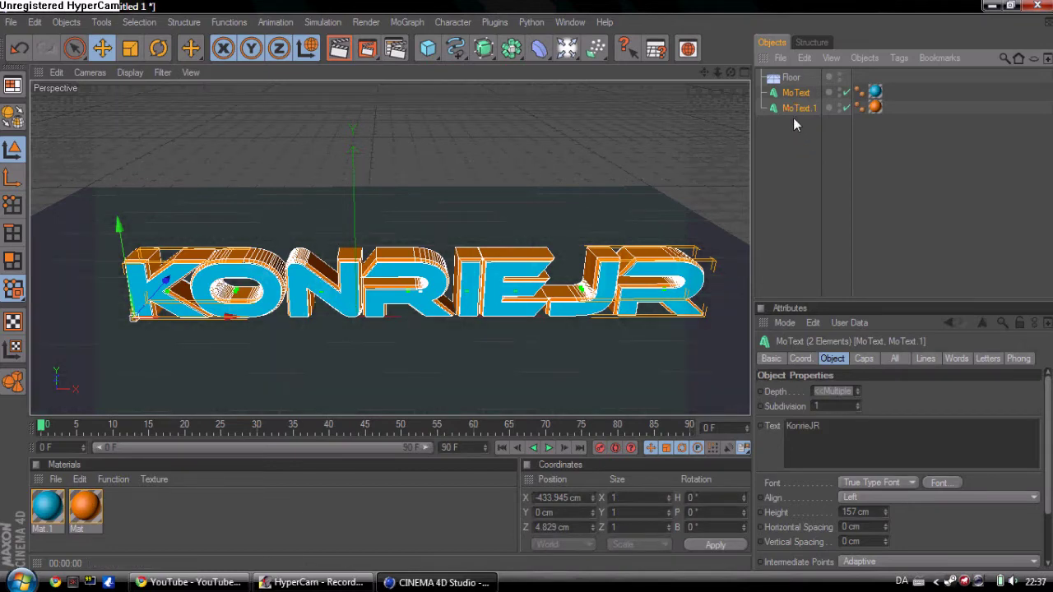
key("alt+g")
left_click(791, 119)
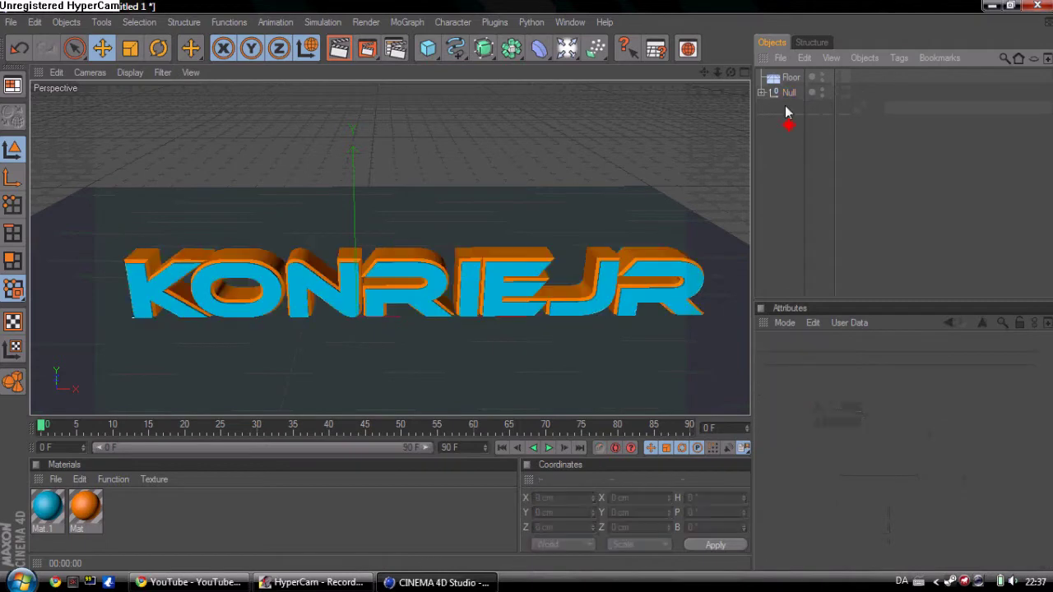
left_click(790, 92)
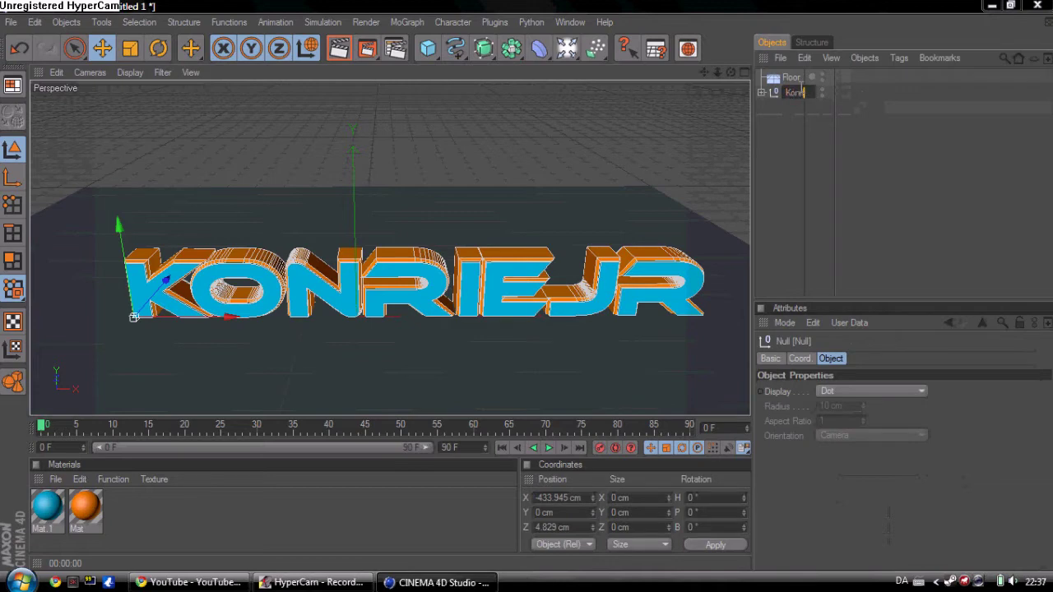
key("Return")
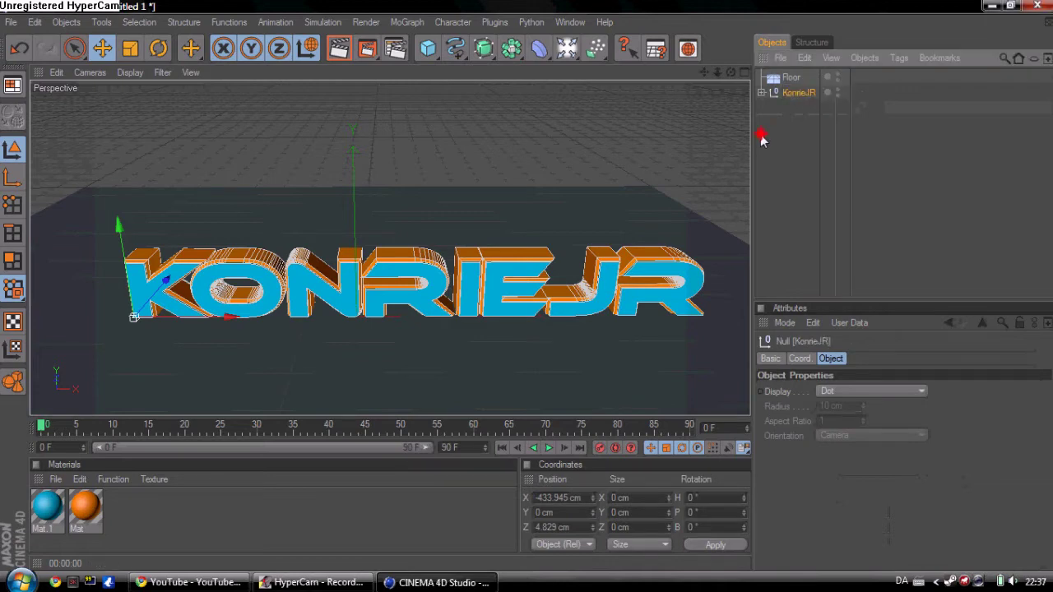
- Move the KonrieJR group along X to about -473 cm and raise it above the floor to Y about 93 cm
left_click(552, 281)
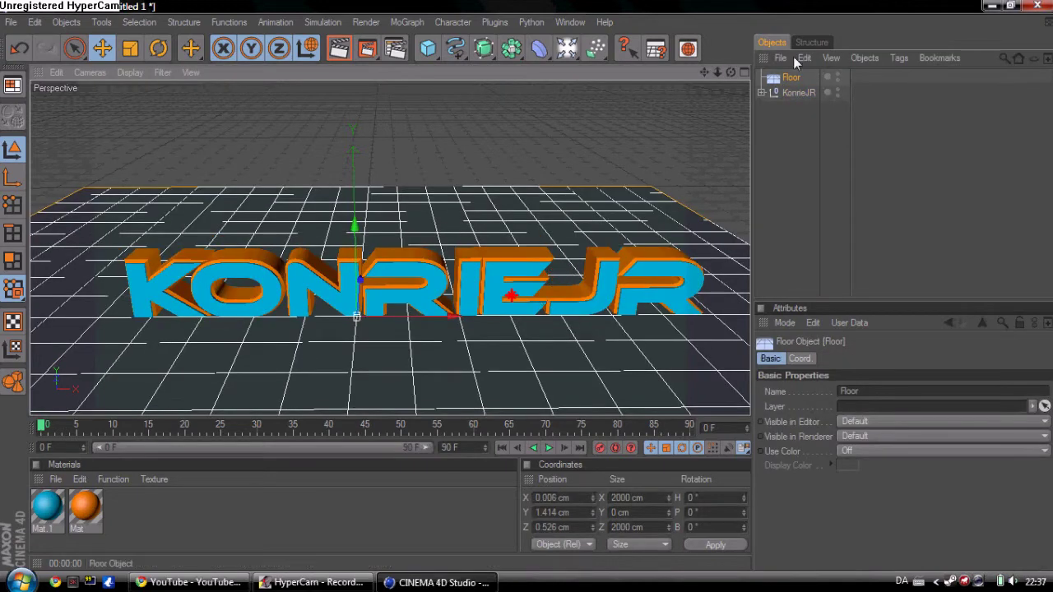
left_click(798, 93)
left_click_drag(230, 317, 518, 292)
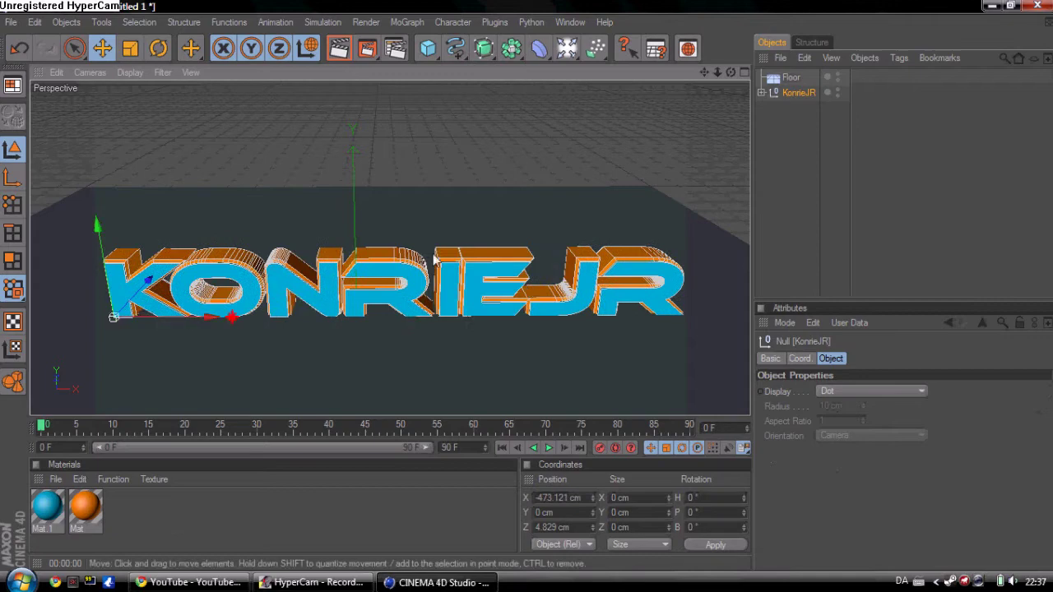
left_click(870, 172)
left_click(576, 284)
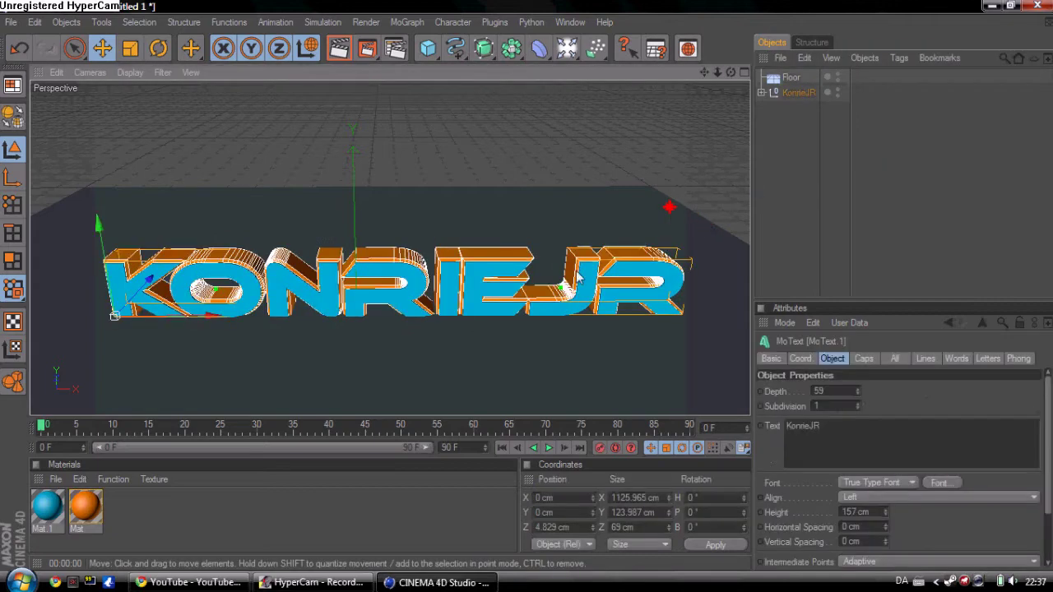
left_click(792, 93)
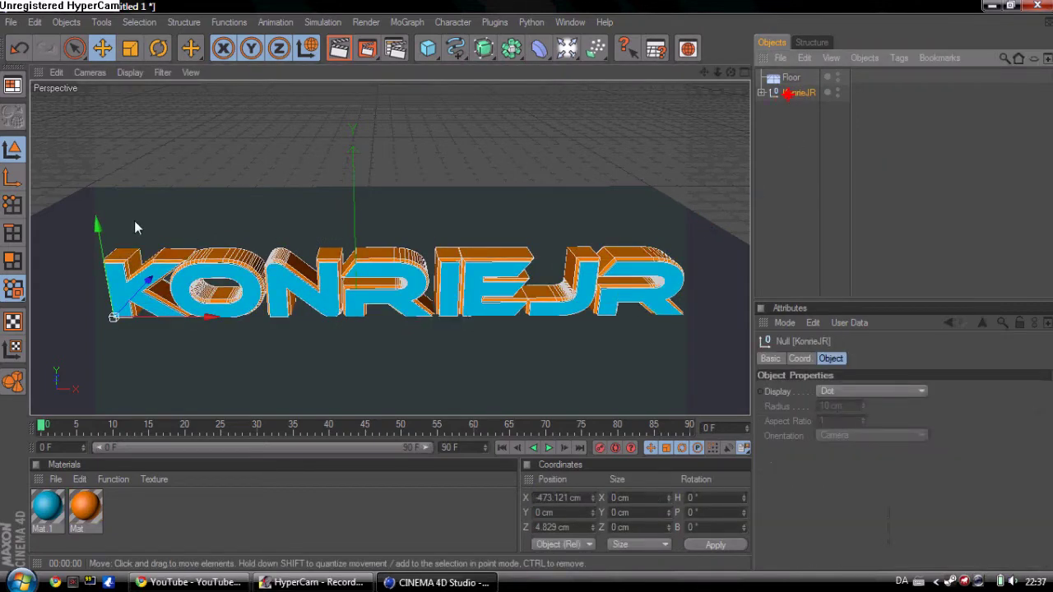
left_click_drag(96, 224, 477, 231)
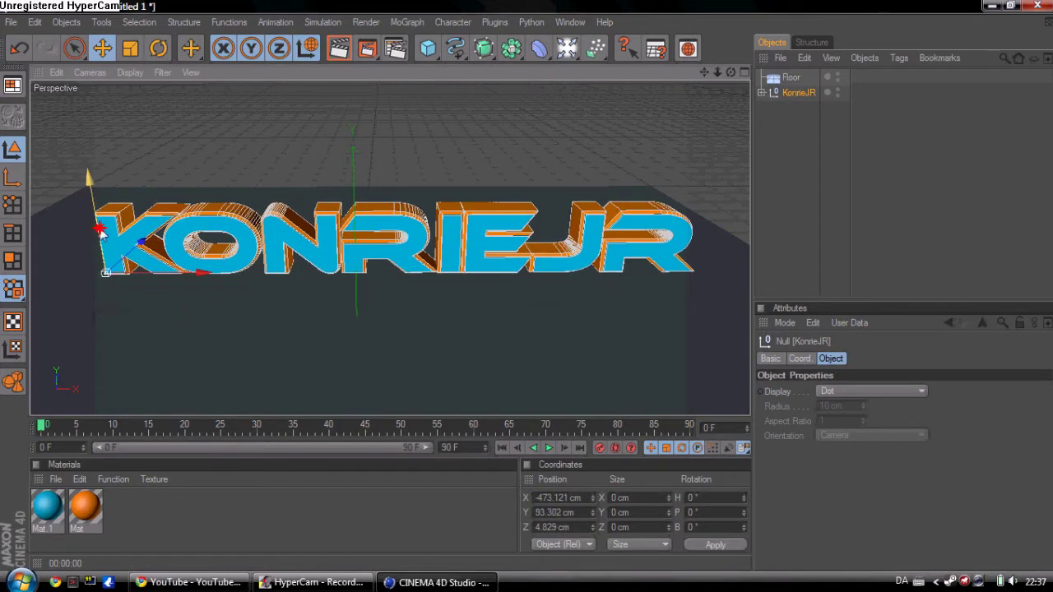
- Create a third material and colour it near-white with R 238, G 234 and B 234
left_click(482, 375)
double_click(140, 504)
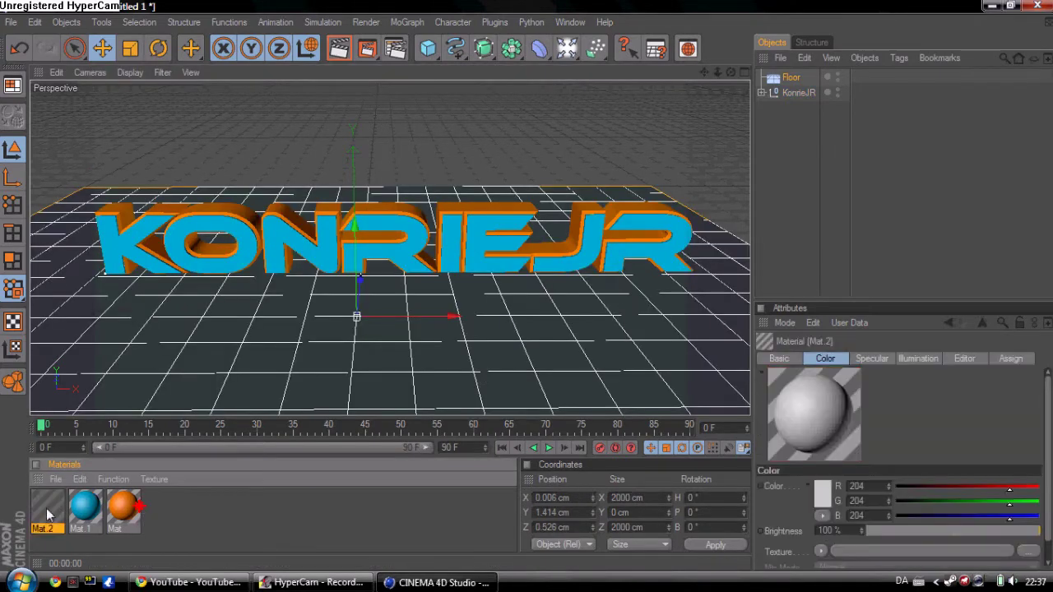
double_click(47, 510)
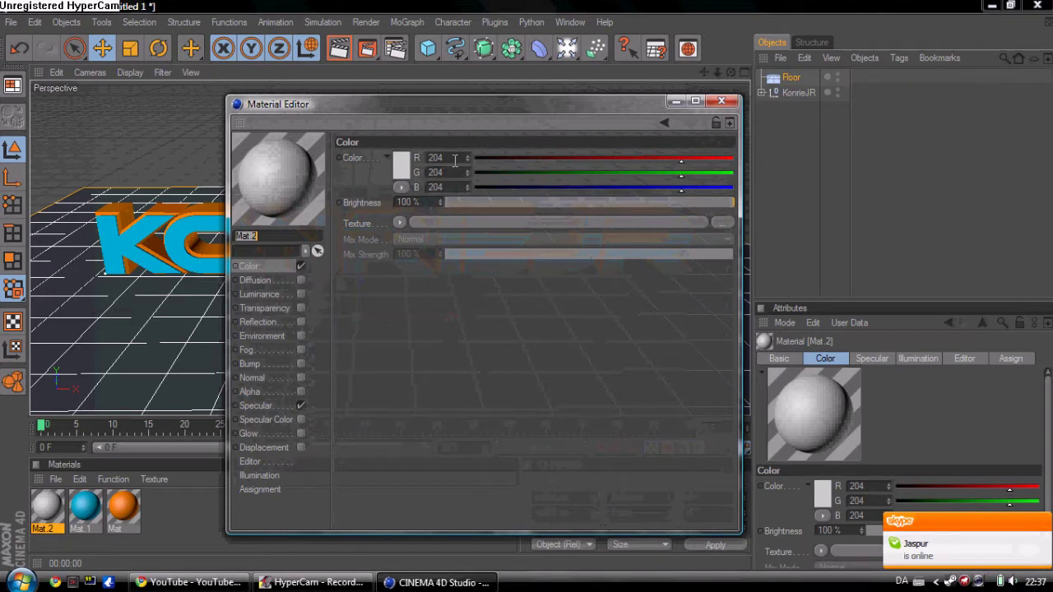
left_click(400, 165)
left_click(310, 116)
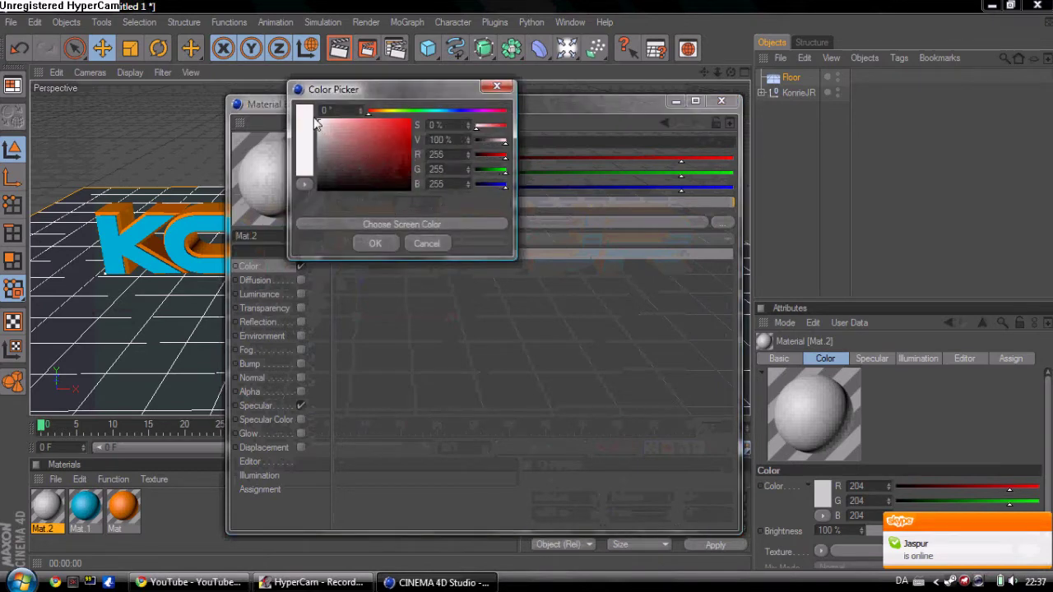
left_click(320, 123)
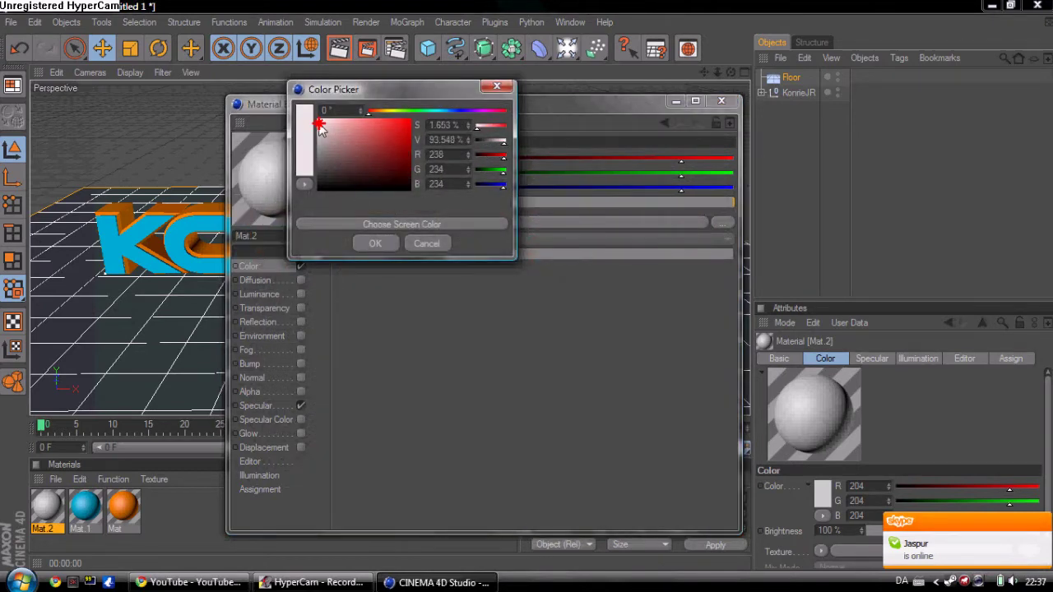
left_click(372, 241)
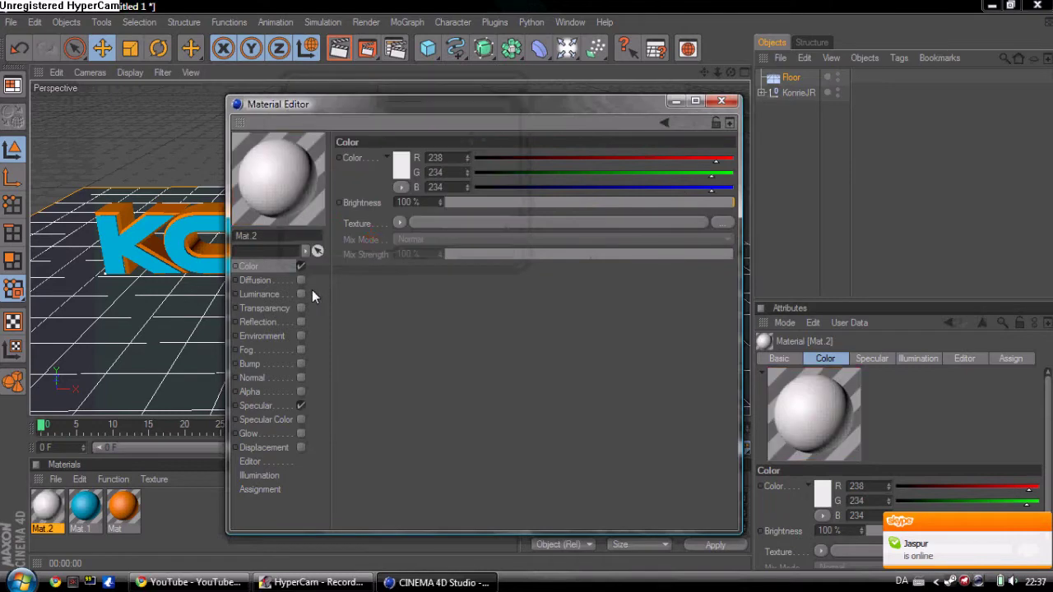
- Enable reflection on the near-white material with a Fresnel texture and set the reflection brightness to 15%
left_click(301, 321)
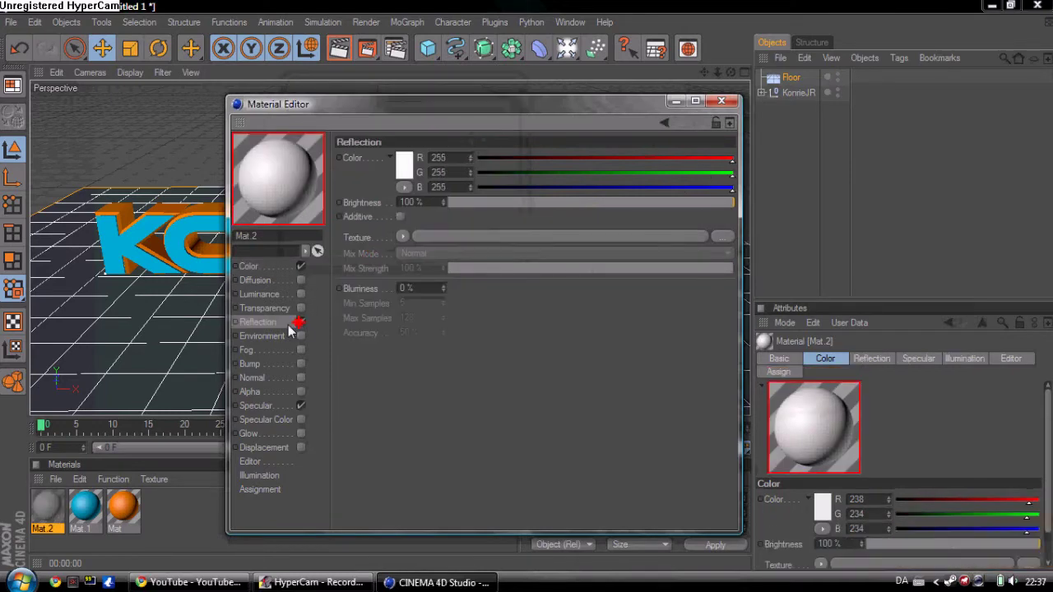
left_click(405, 237)
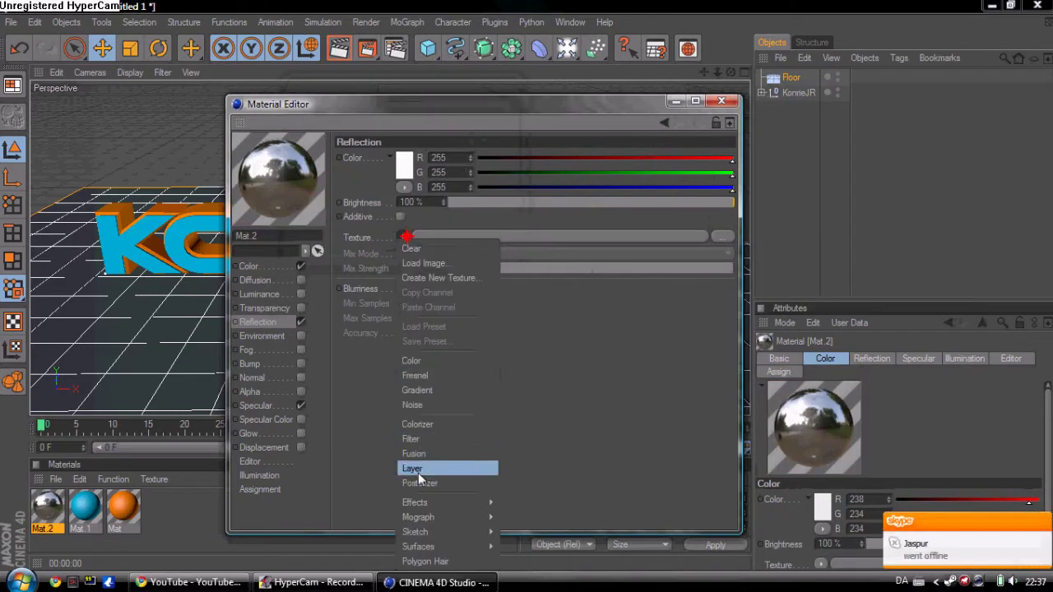
left_click(424, 375)
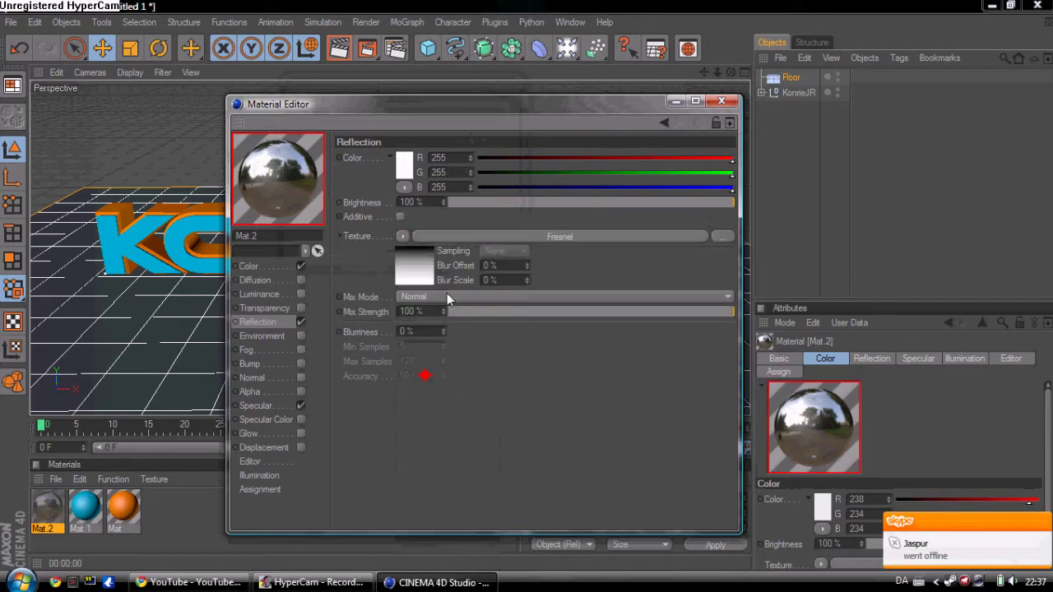
left_click(490, 201)
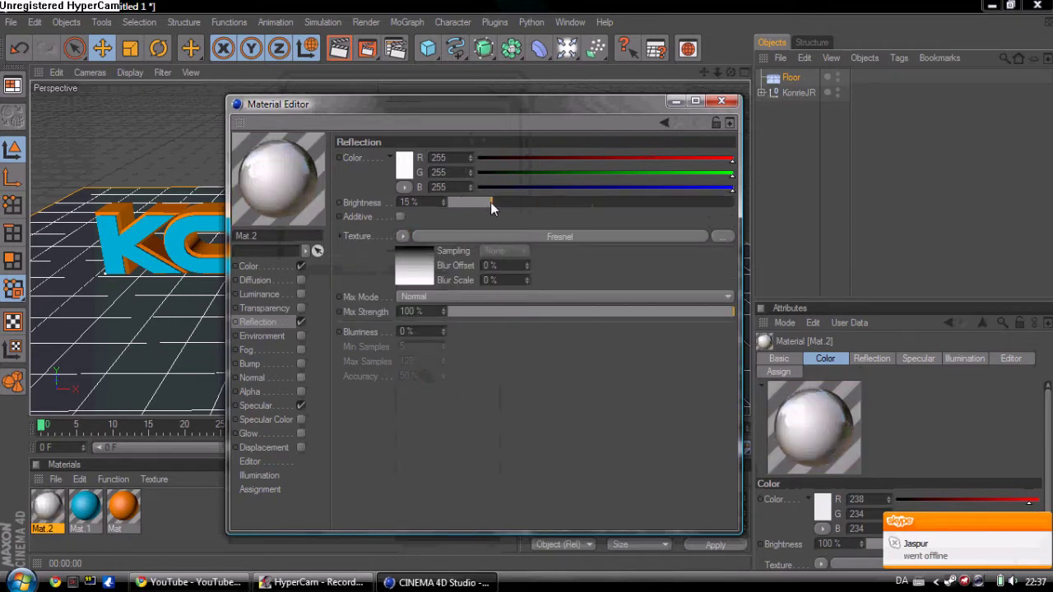
left_click(488, 313)
left_click(721, 100)
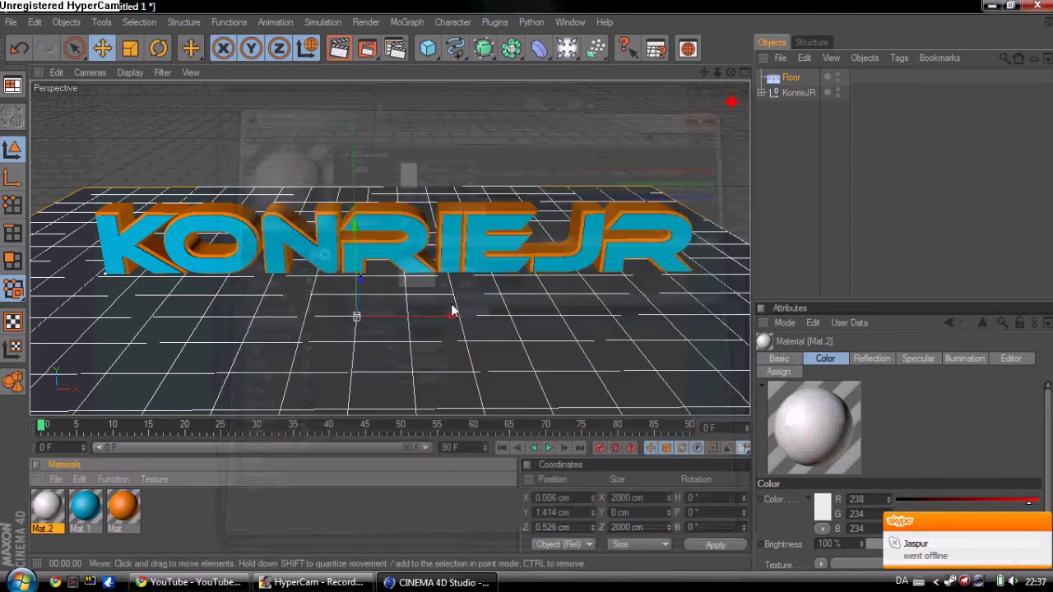
- Apply the reflective near-white material Mat.2 to the Floor object and test-render the view
left_click_drag(46, 509, 214, 362)
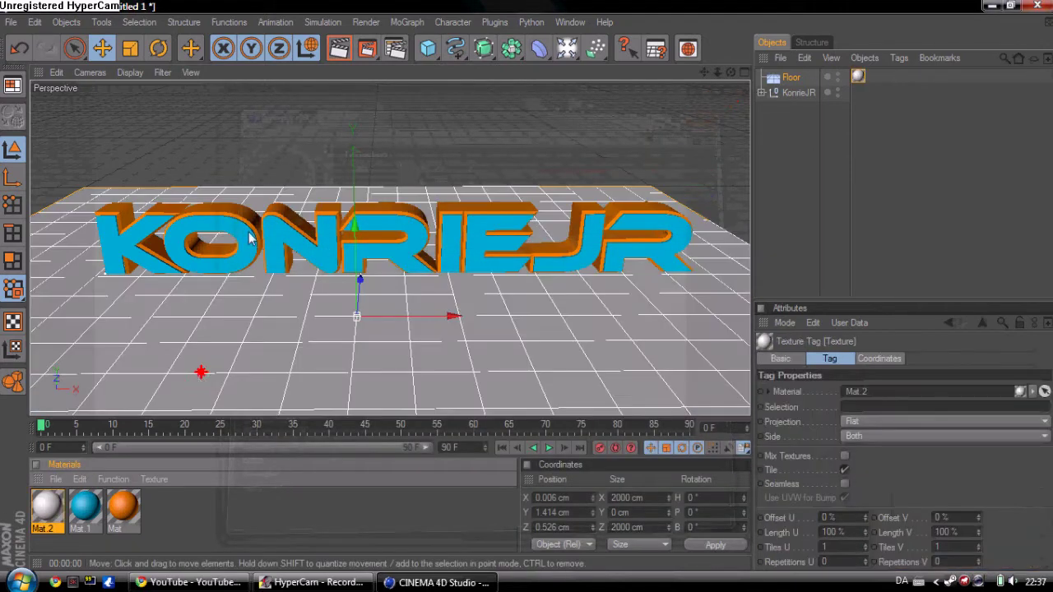
left_click(339, 48)
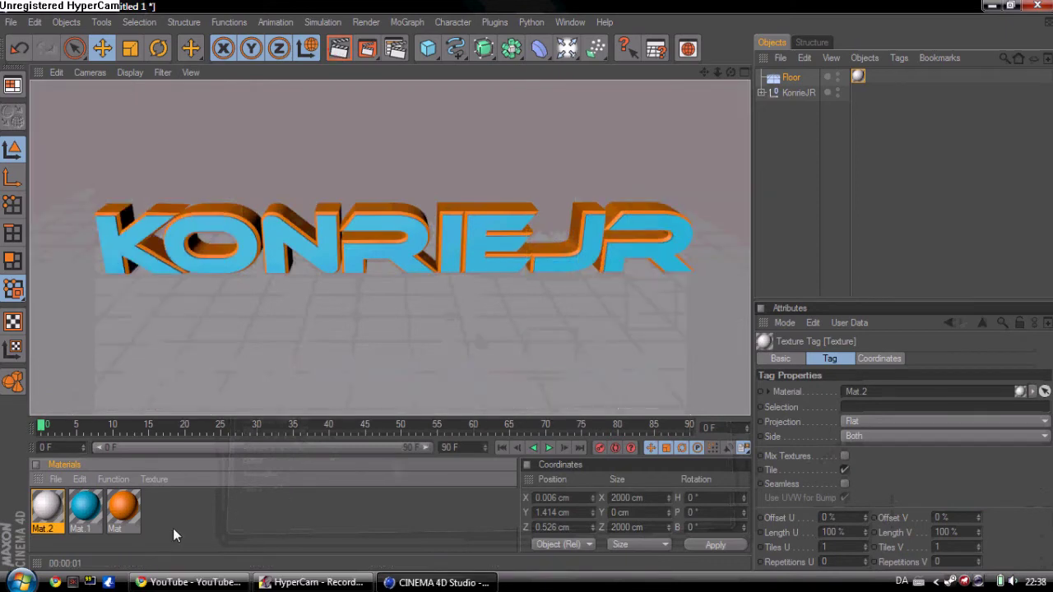
left_click(390, 384)
left_click(325, 487)
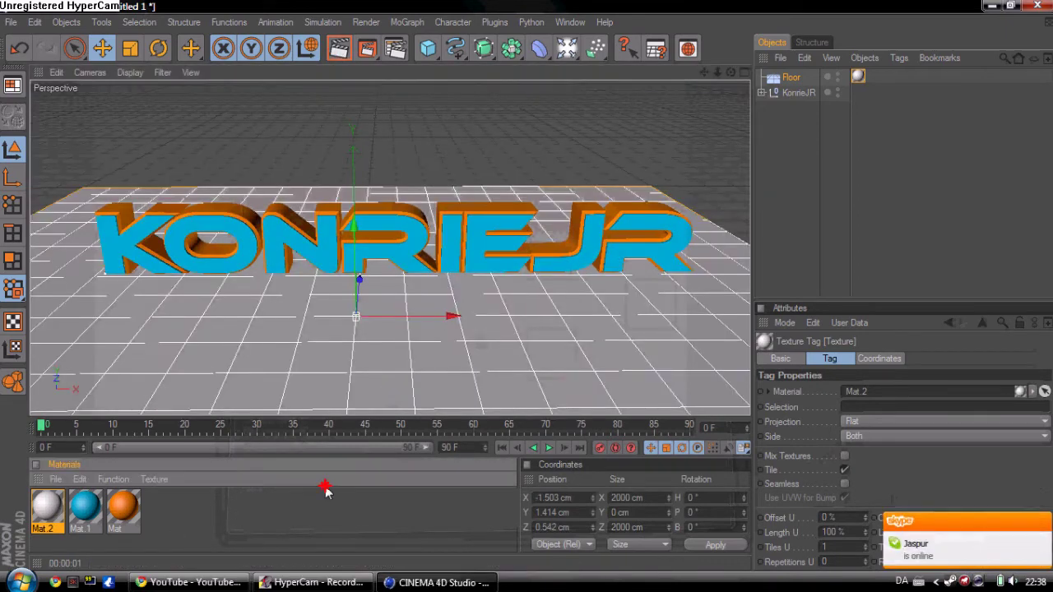
left_click(174, 505)
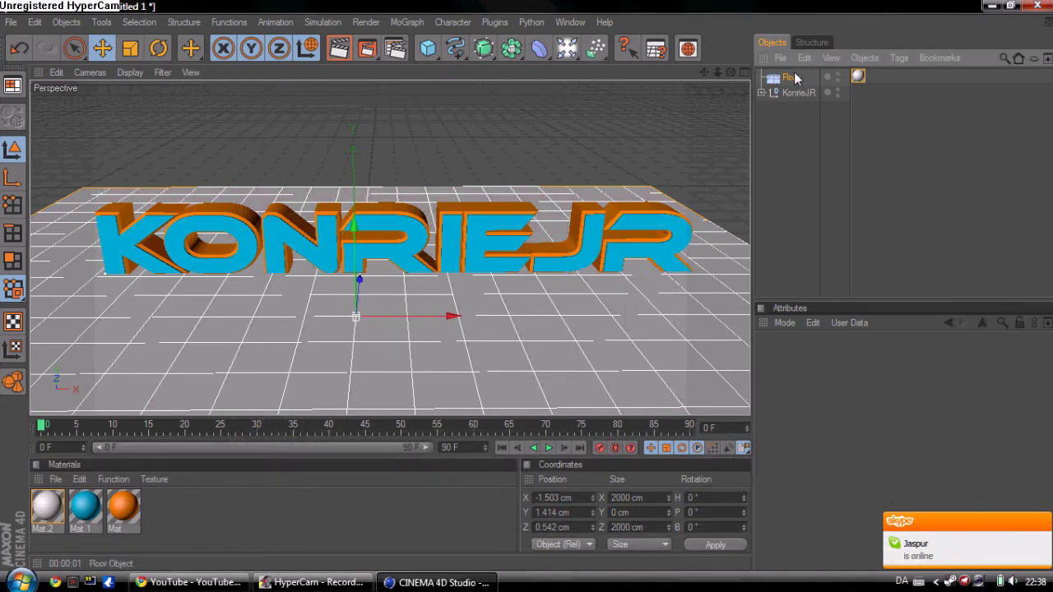
- Duplicate the Floor object directly above the KonrieJR group in the hierarchy and rename the copy "Background"
left_click_drag(796, 77, 799, 132, "ctrl")
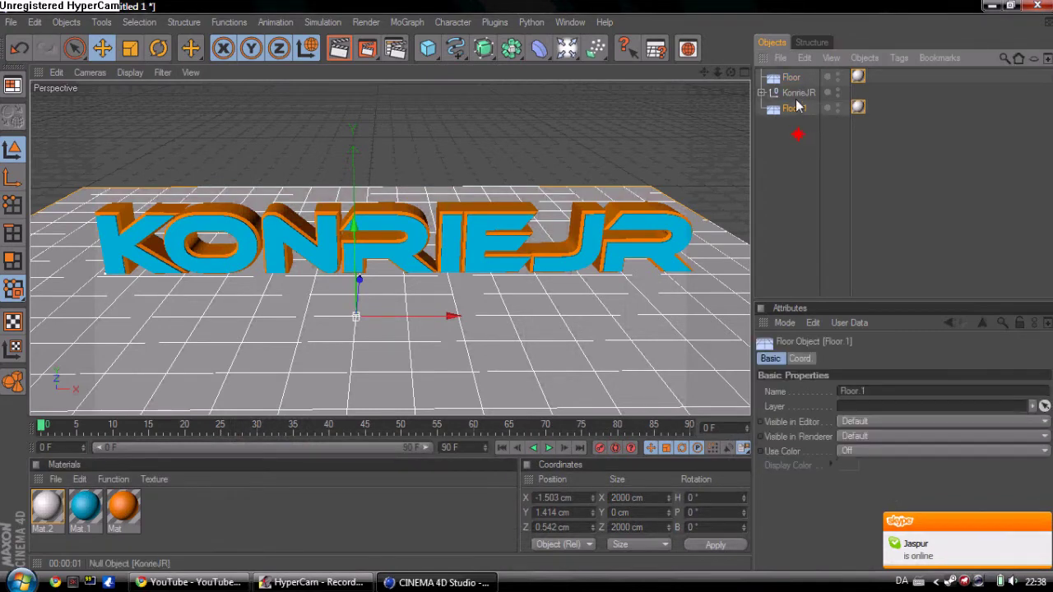
key("ctrl+z")
left_click_drag(792, 77, 794, 97, "ctrl")
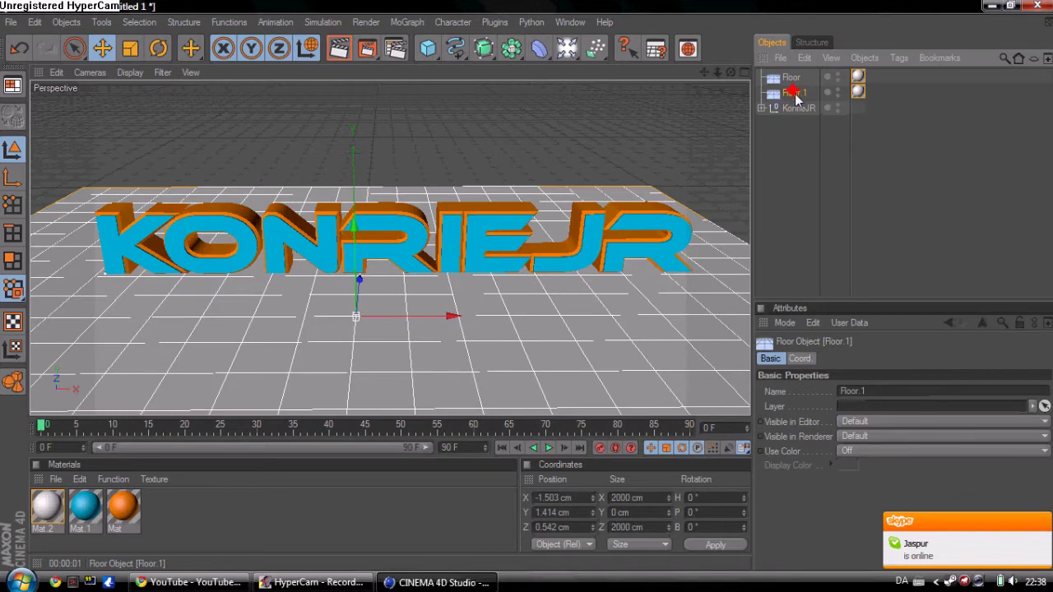
double_click(795, 93)
key("BackSpace")
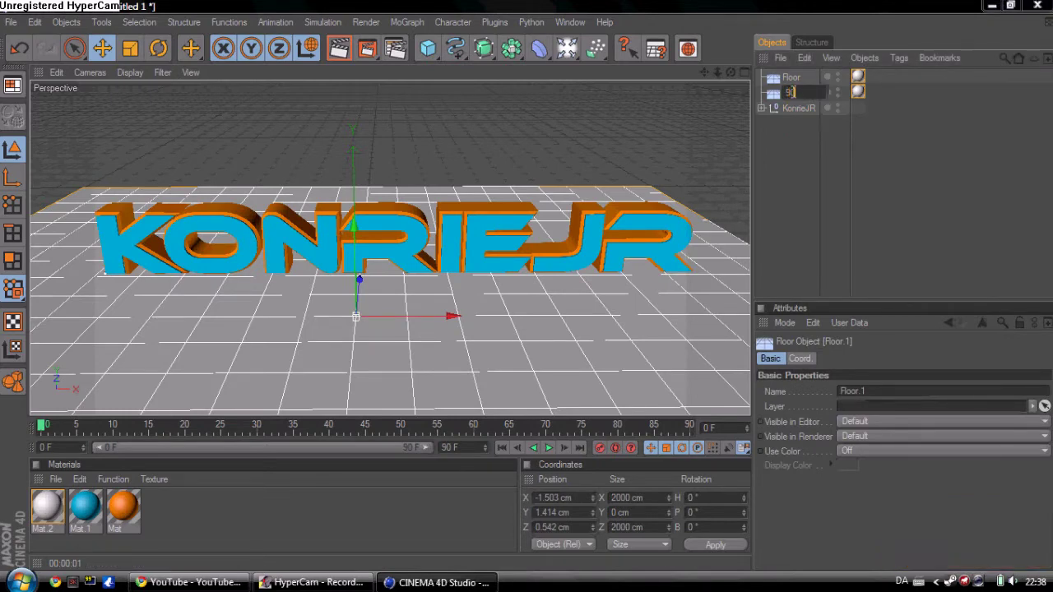
key("BackSpace")
key("BackSpace")
type("Bac")
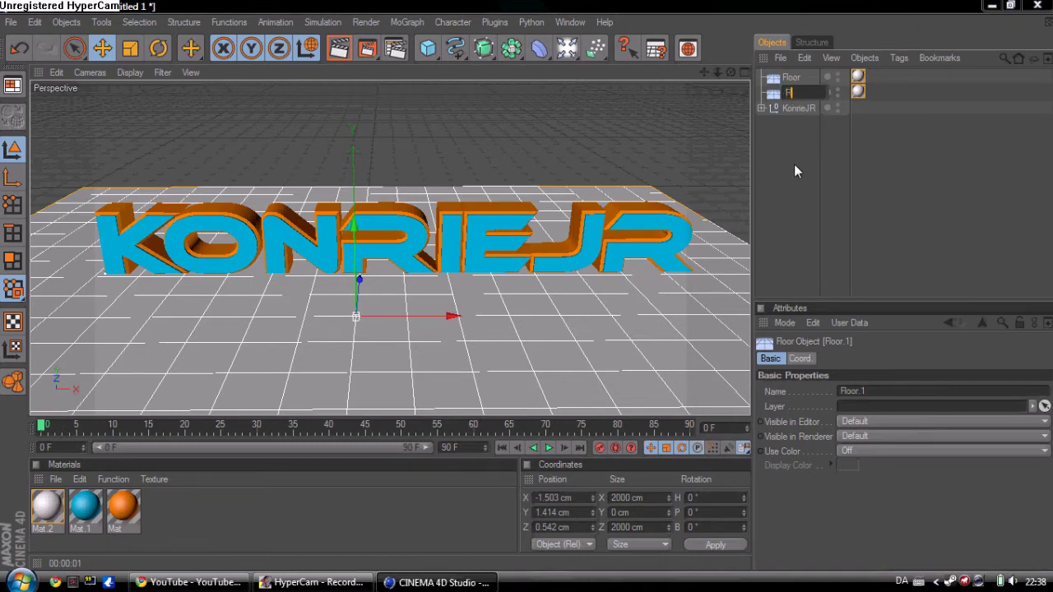
type("kground")
left_click(794, 164)
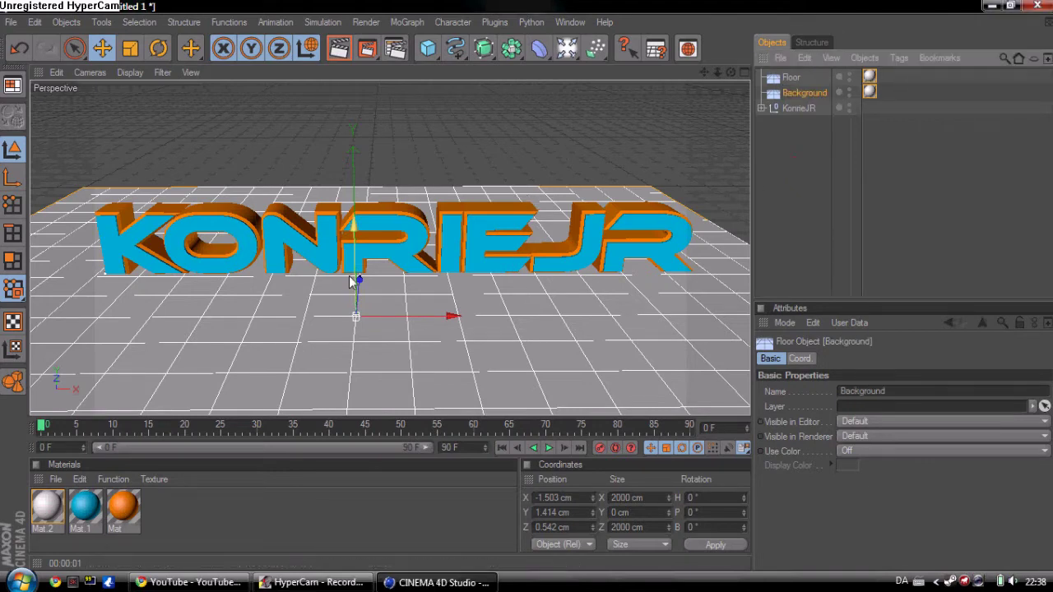
- Stand the Background floor upright at a pitch of 90° and move it behind the text to Z about 218 cm
left_click(156, 50)
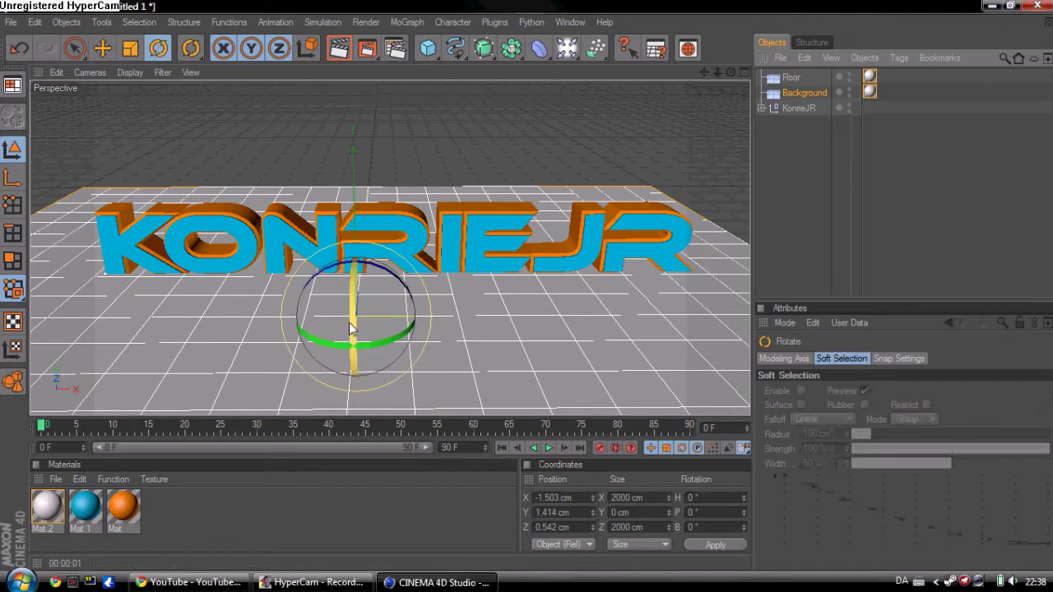
left_click_drag(351, 330, 360, 396)
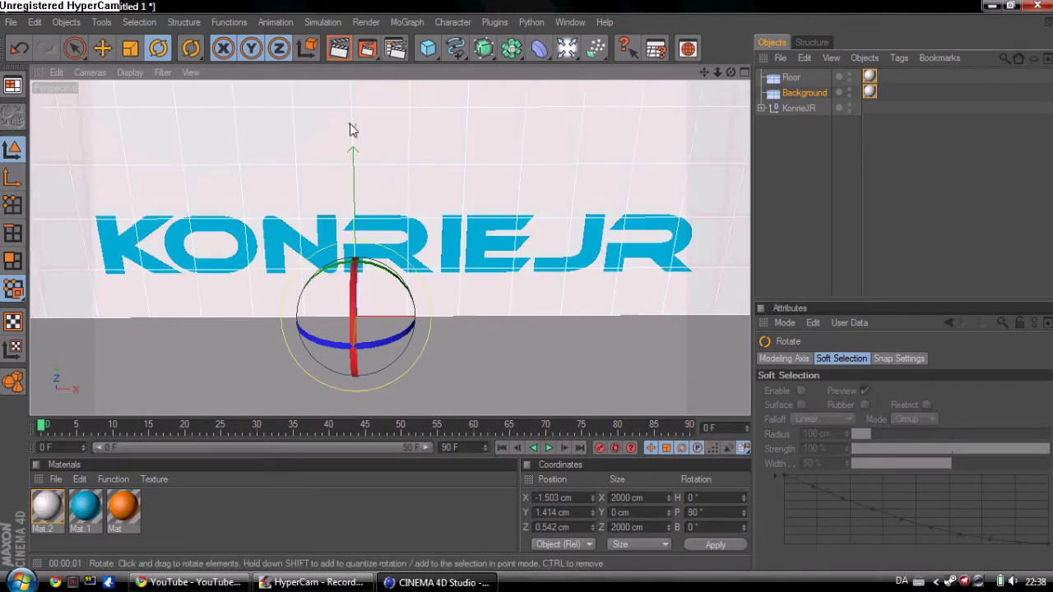
left_click(103, 47)
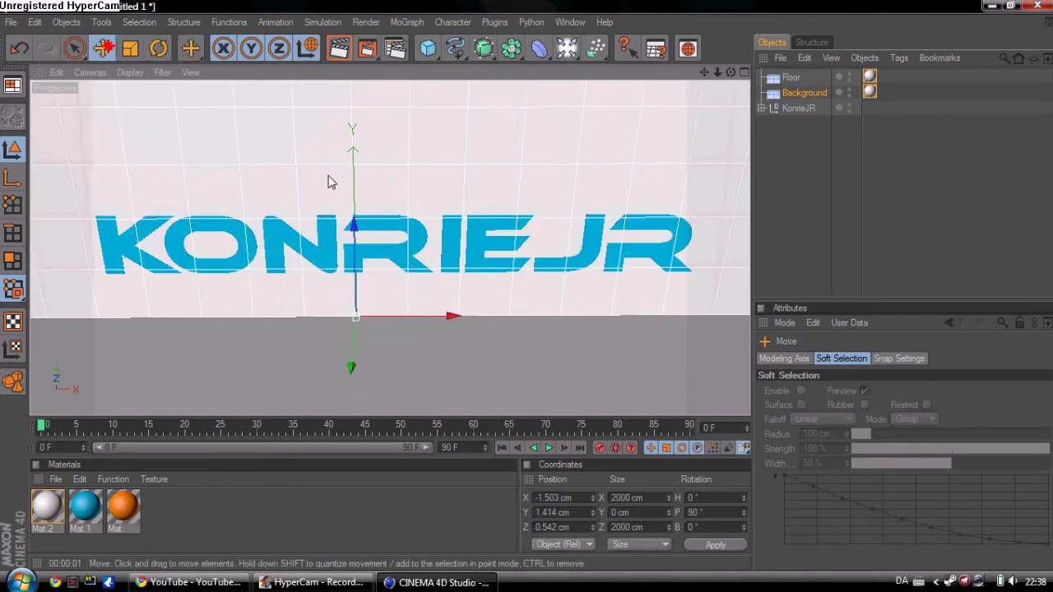
left_click_drag(327, 181, 485, 198, "alt")
left_click(469, 191)
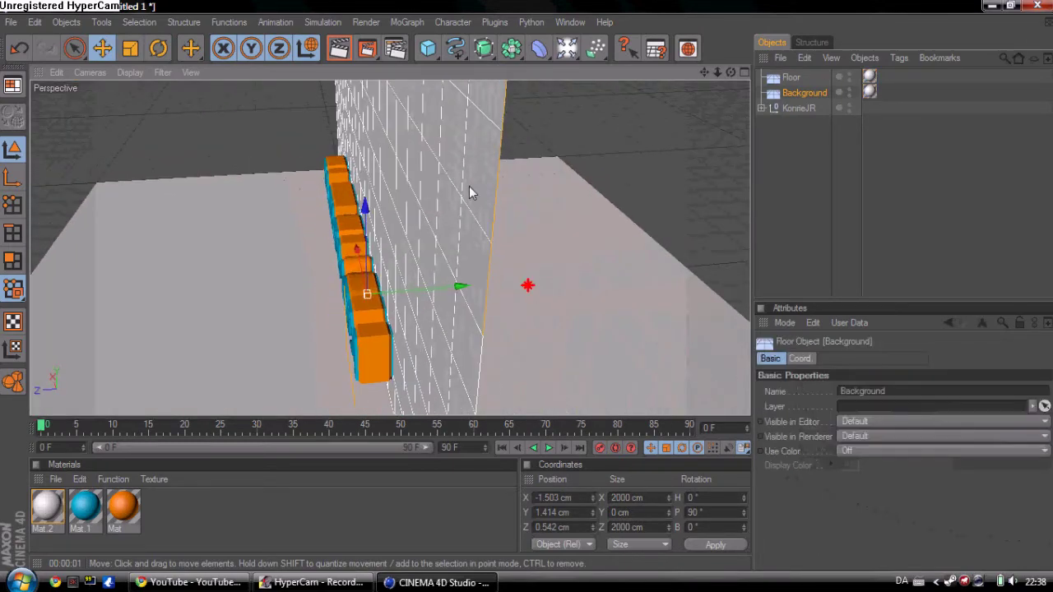
left_click(794, 92)
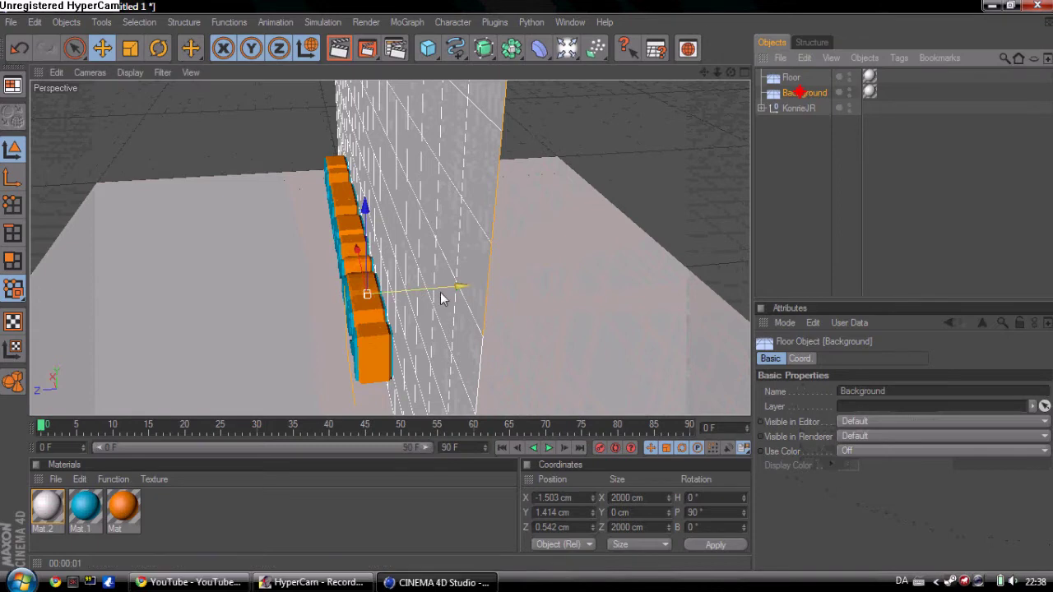
left_click_drag(459, 295, 530, 291)
- Apply Mat.2 to the Background object once more, test-rendering the view before and after
left_click_drag(520, 137, 493, 145, "alt")
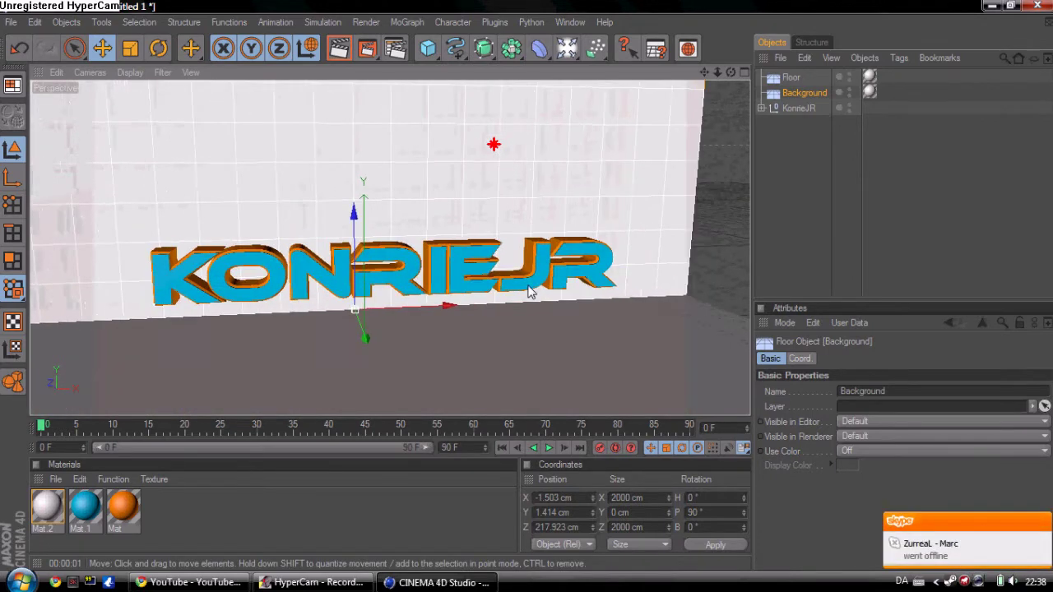
left_click(343, 51)
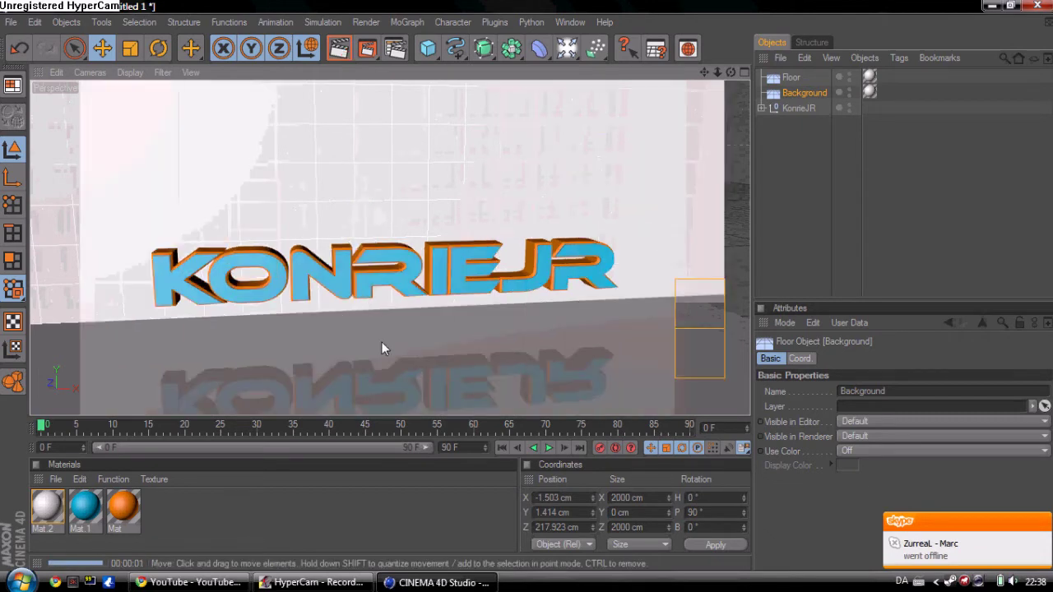
left_click(111, 527)
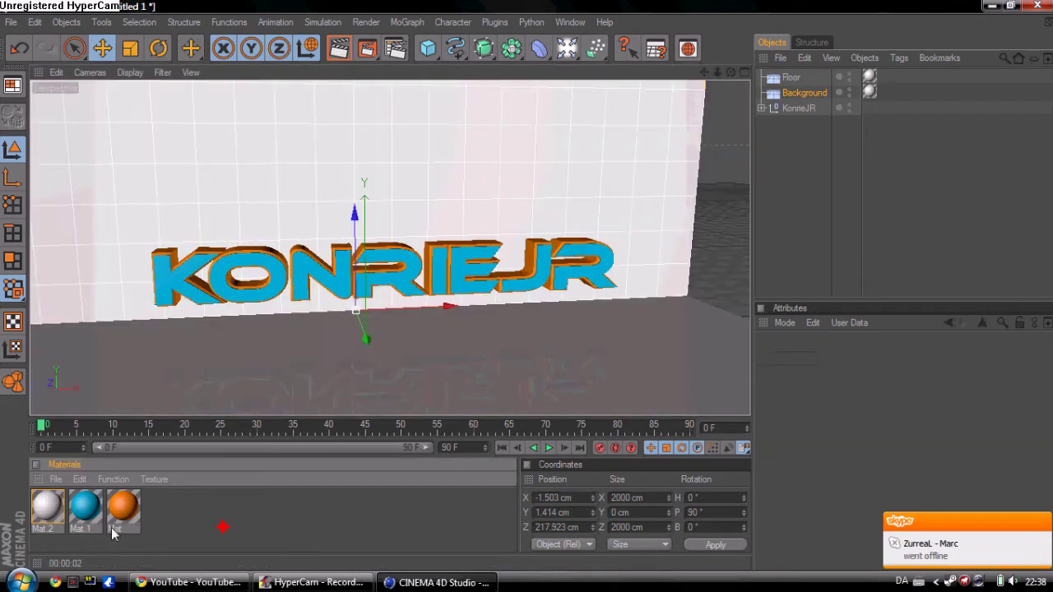
left_click_drag(395, 177, 364, 165)
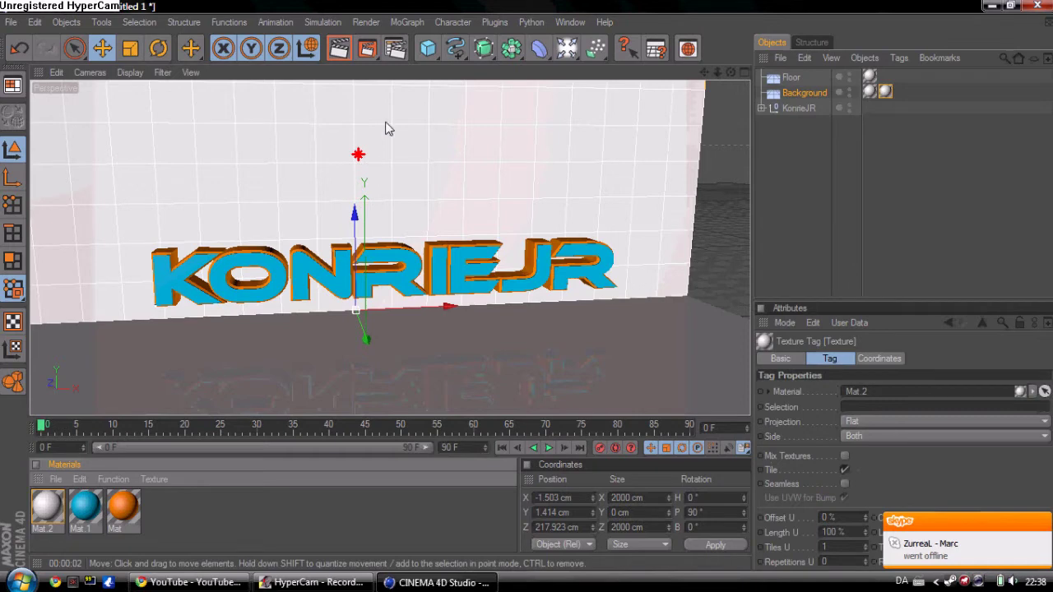
left_click(338, 48)
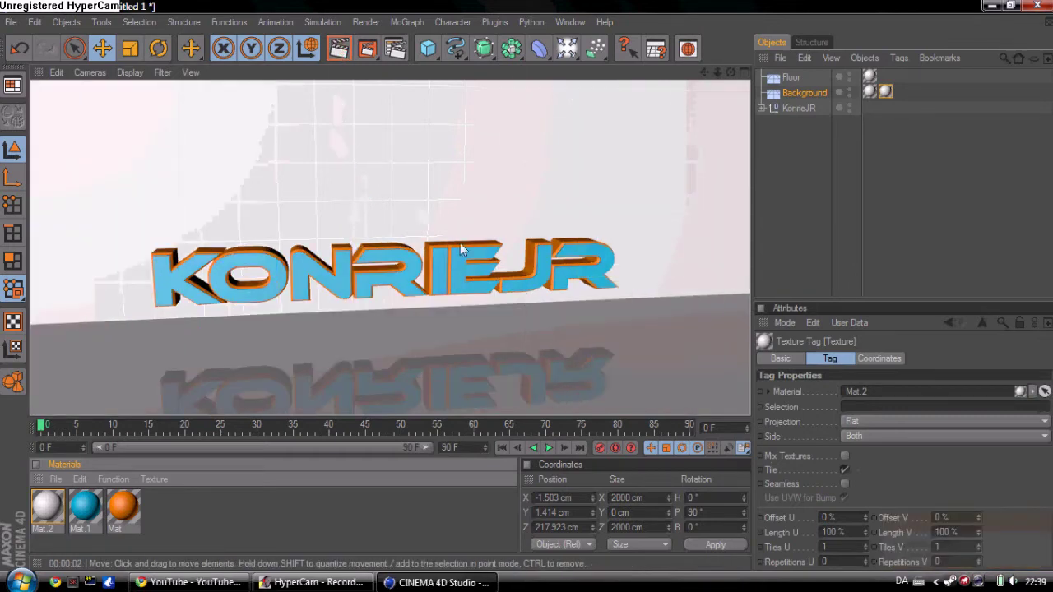
left_click(427, 320)
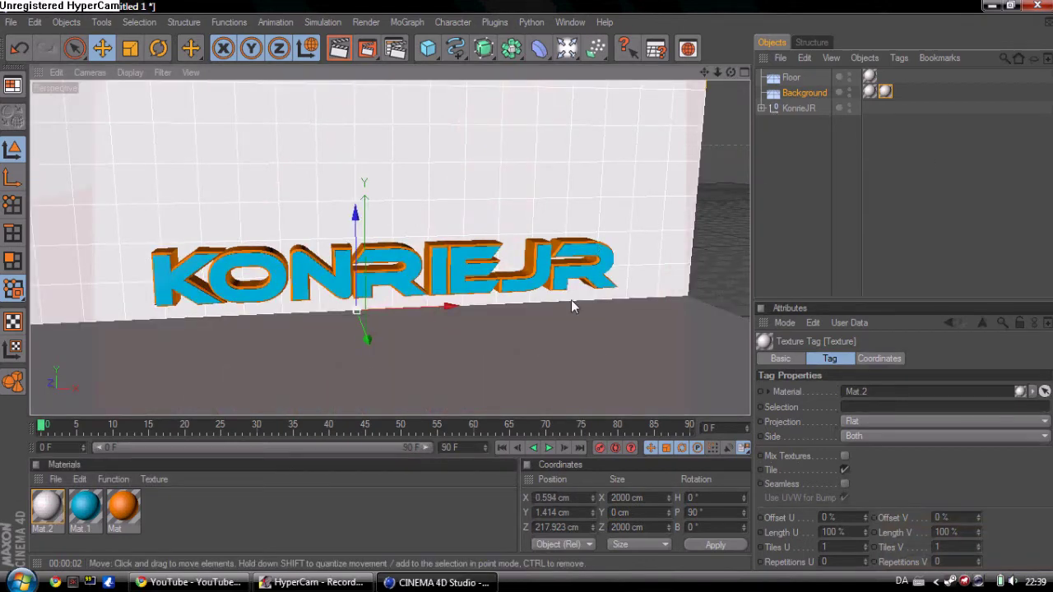
- Add a light to the scene, raise it above the text to Y about 337 cm and test-render the view
left_click_drag(588, 343, 587, 343, "alt")
left_click_drag(531, 290, 498, 296, "alt")
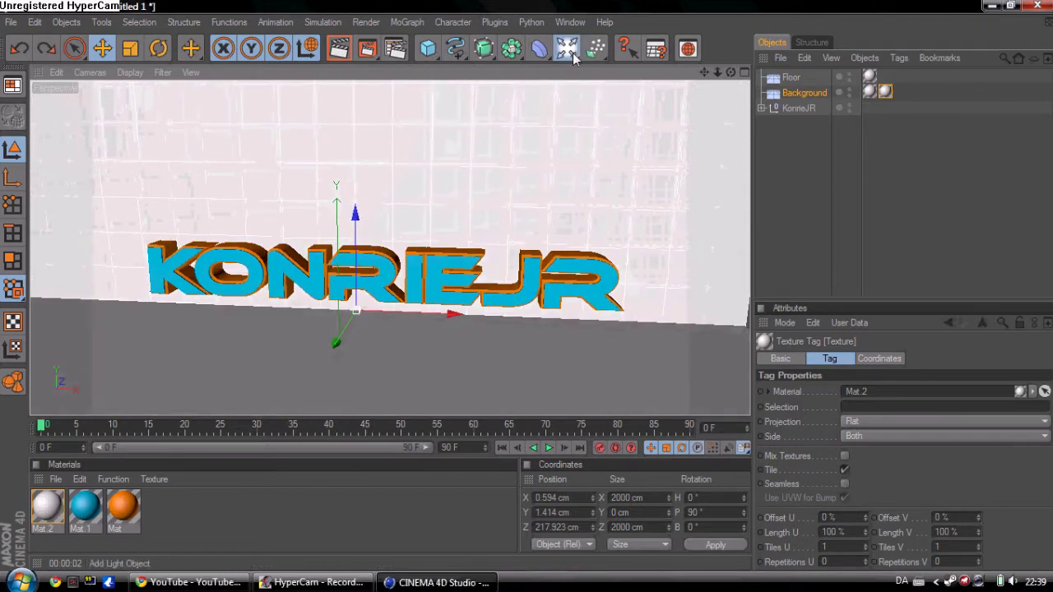
left_click_drag(570, 50, 621, 64)
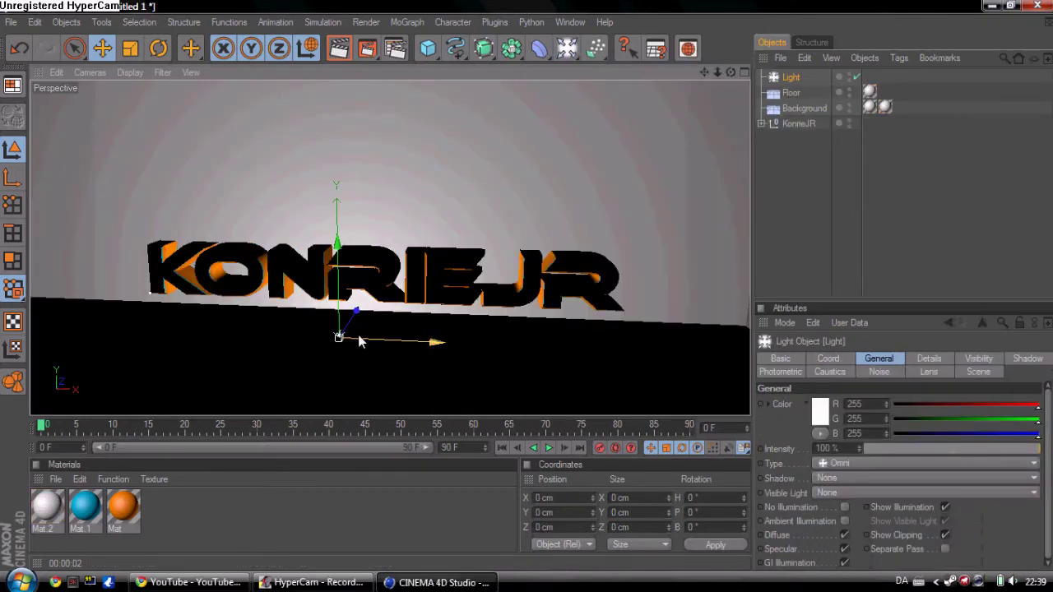
left_click_drag(336, 243, 526, 237)
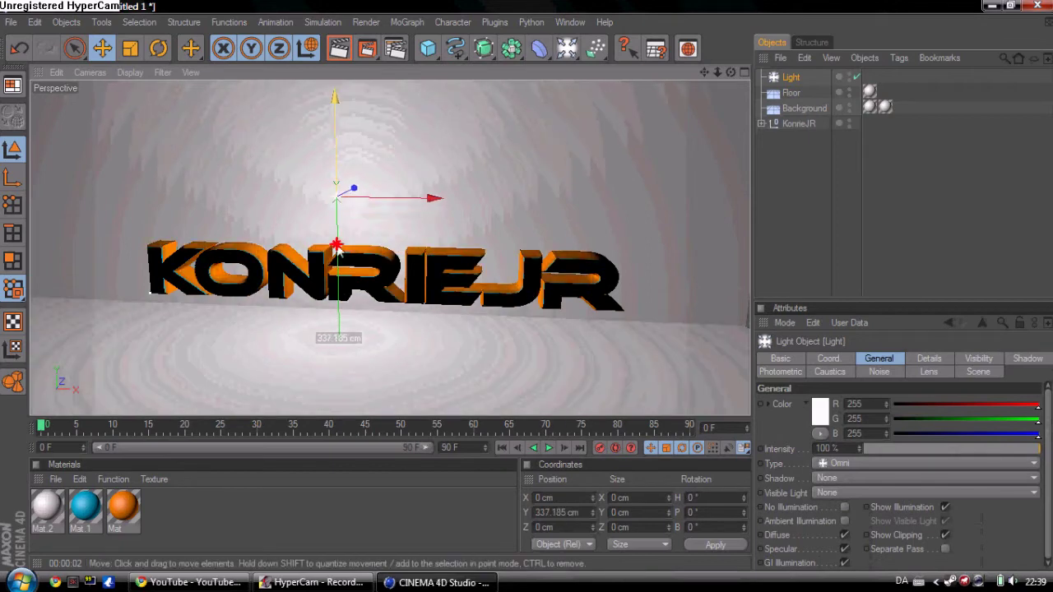
left_click(338, 48)
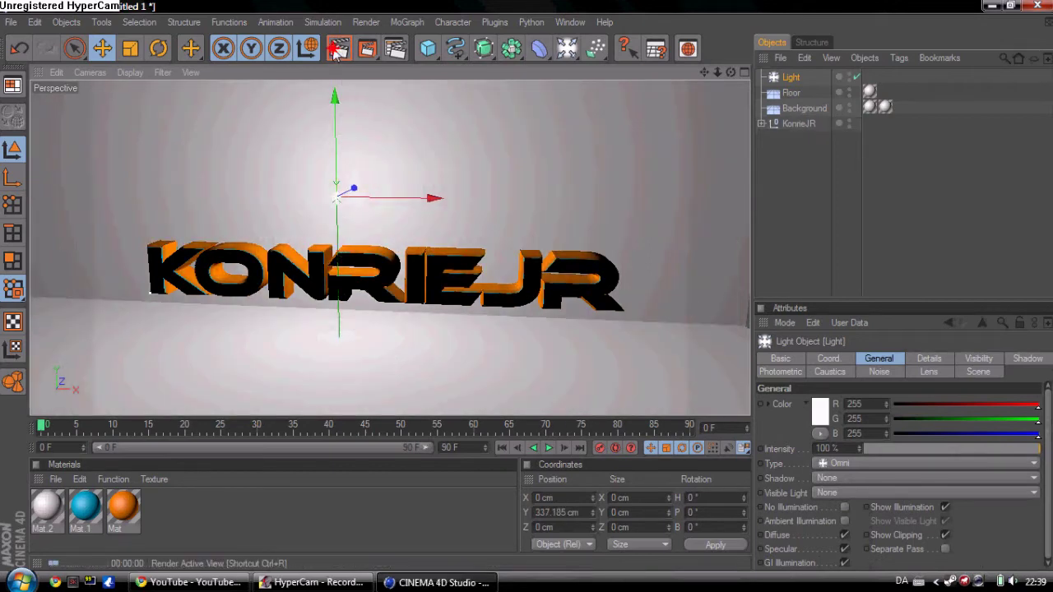
- Move the light forward along Z to about -76 cm and render the view again
left_click(383, 191)
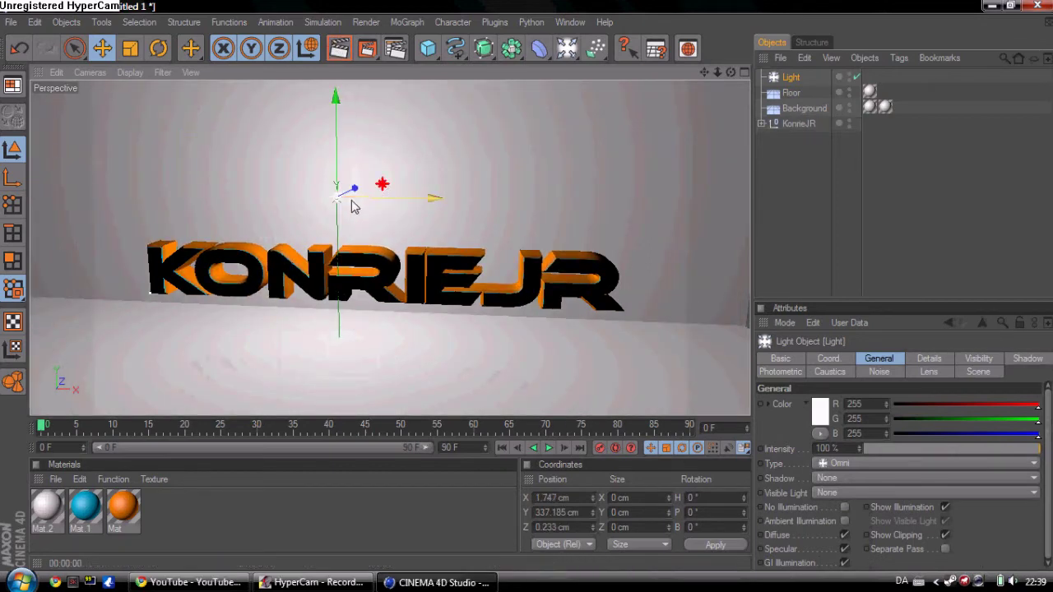
left_click_drag(360, 190, 530, 312)
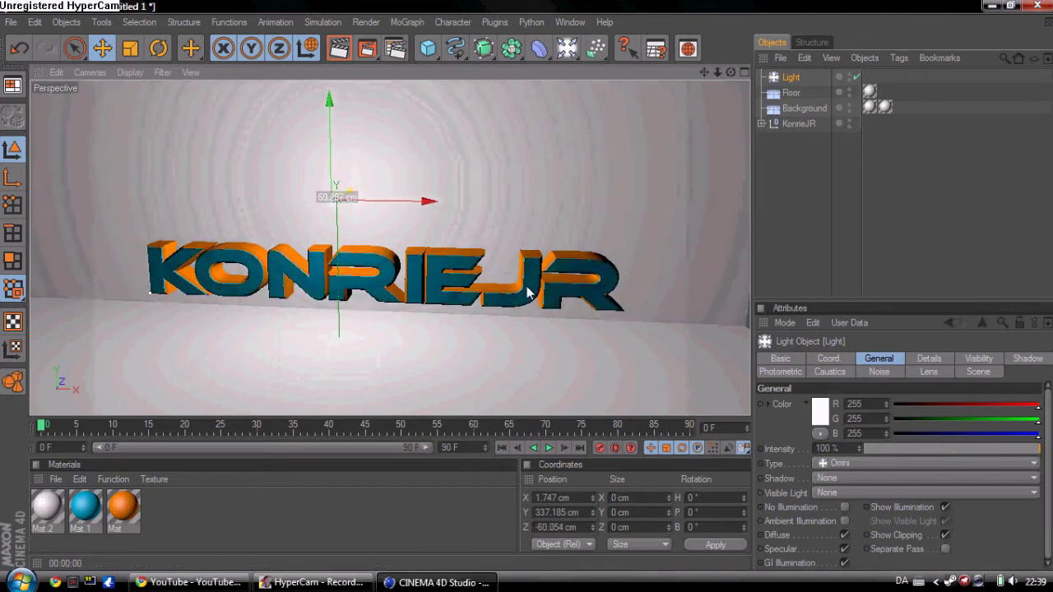
left_click(338, 48)
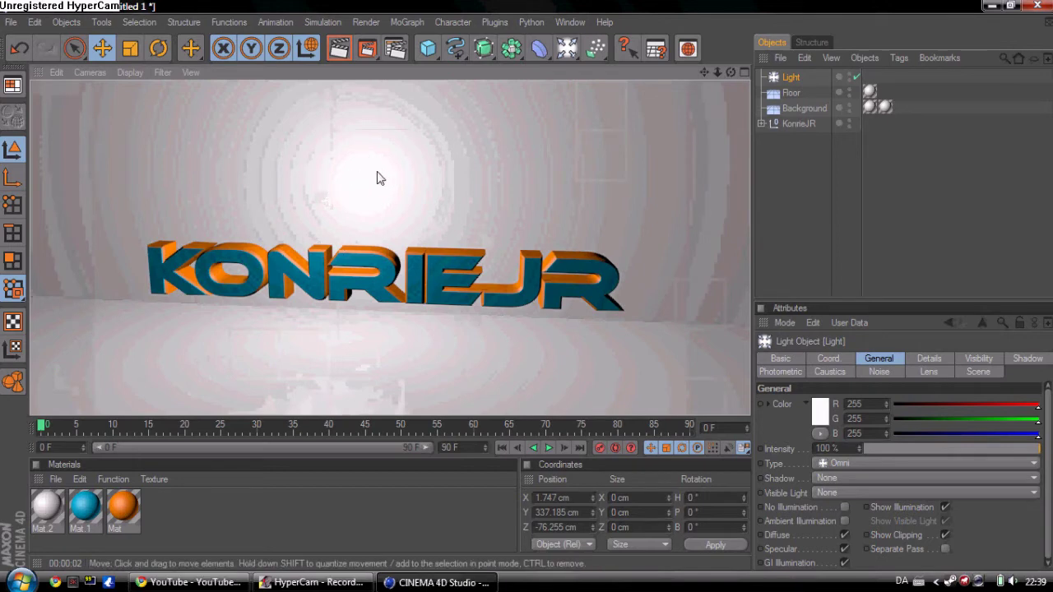
left_click(419, 494)
- Clear the object selection and minimise the program to show the desktop
left_click(449, 167)
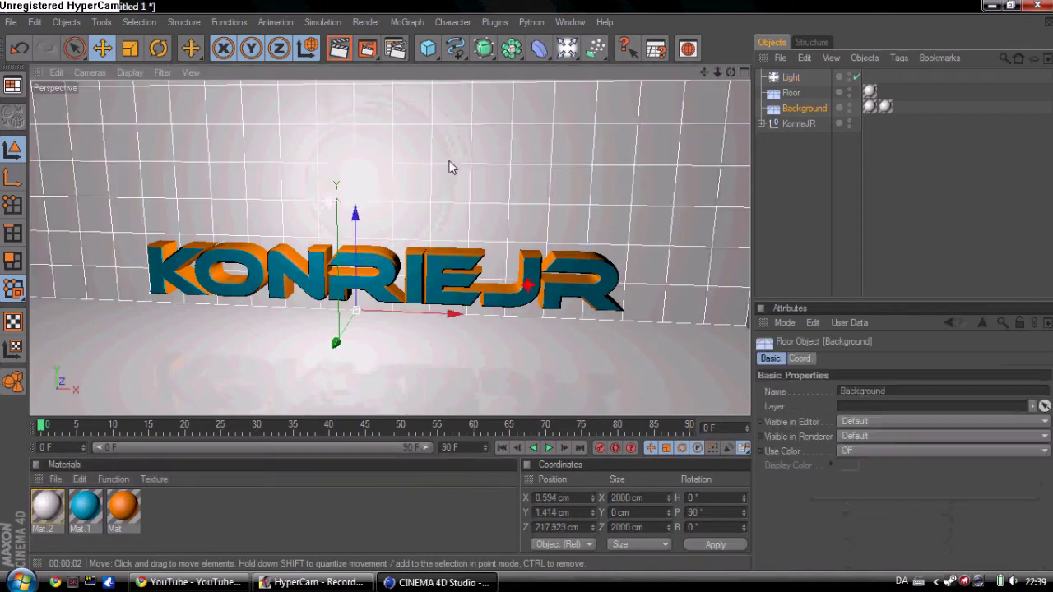
left_click(803, 170)
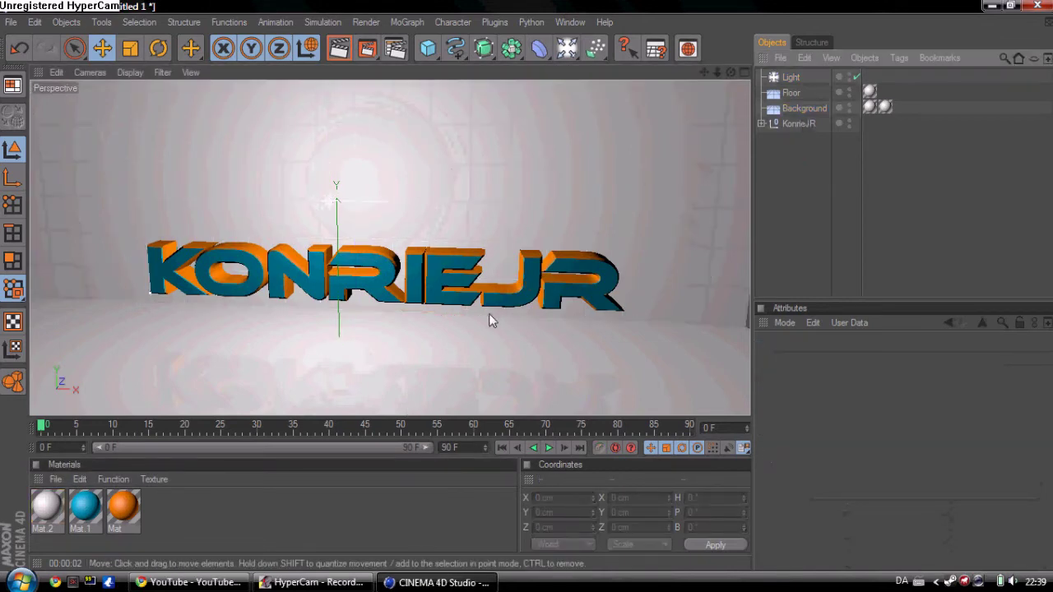
left_click(436, 582)
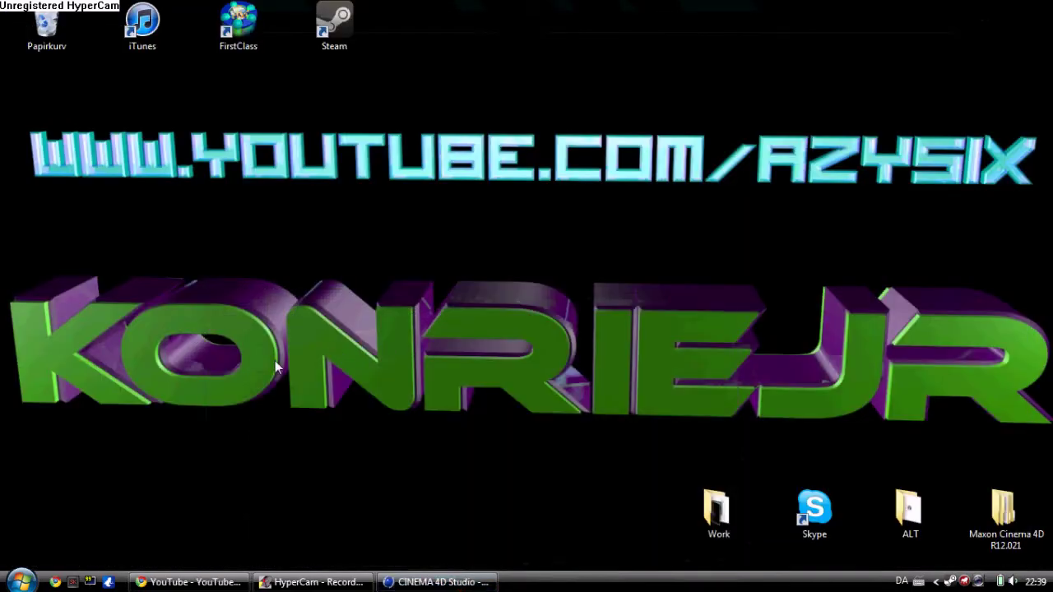
- Return to Cinema 4D, add a MoText object and move it above the KonrieJR text, to Y about 270 cm and Z about 30 cm
left_click(436, 581)
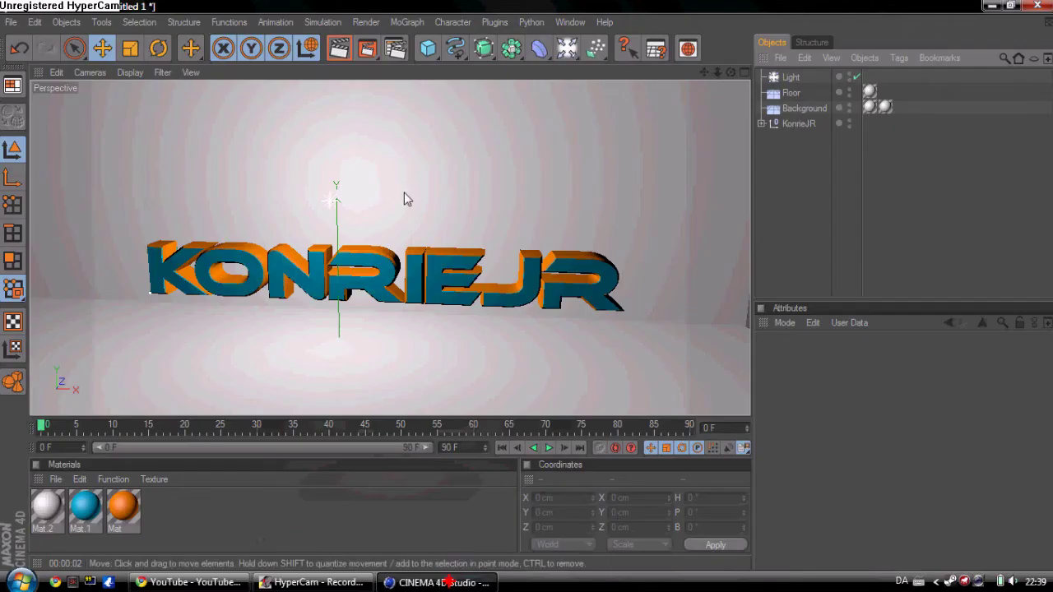
left_click(407, 22)
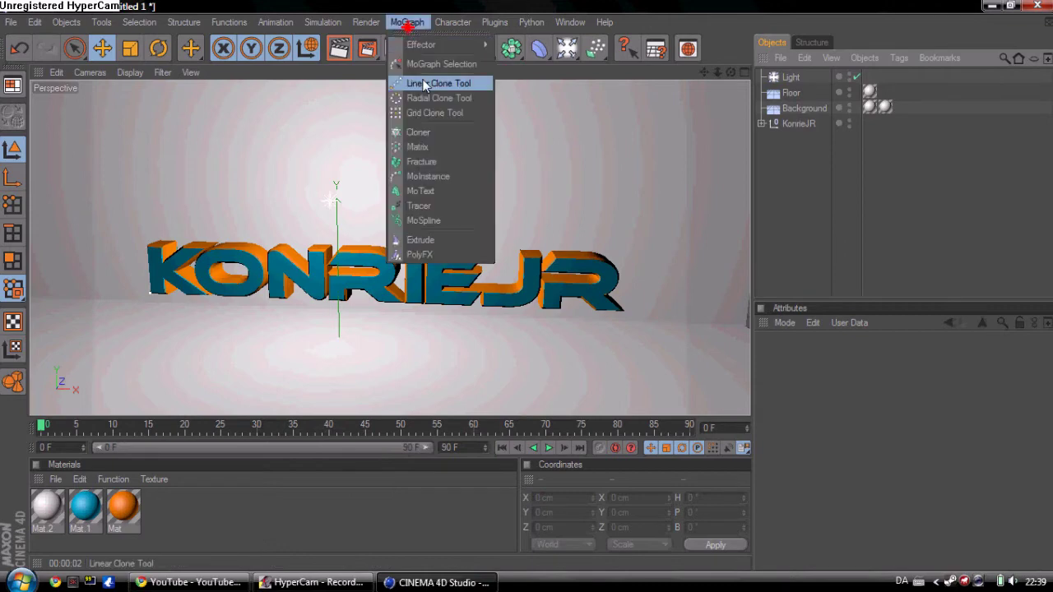
left_click(430, 192)
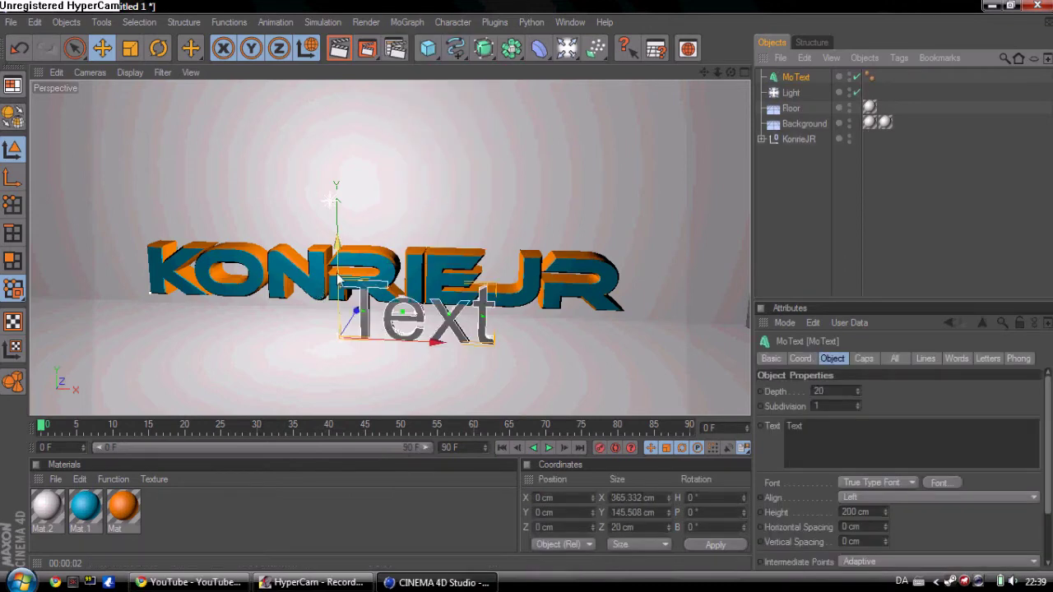
left_click_drag(337, 280, 337, 169)
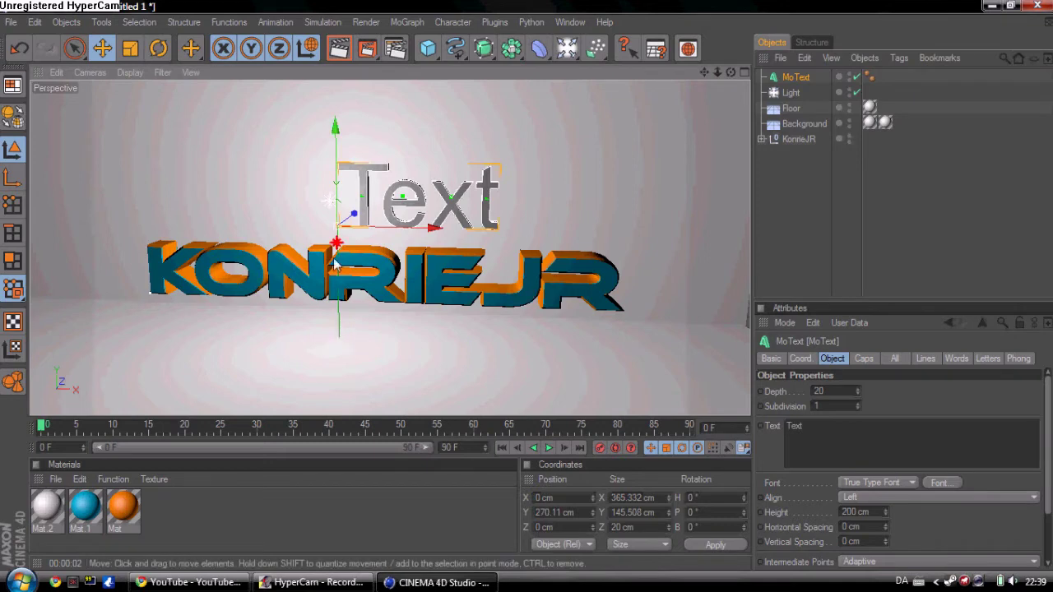
left_click_drag(354, 214, 530, 292)
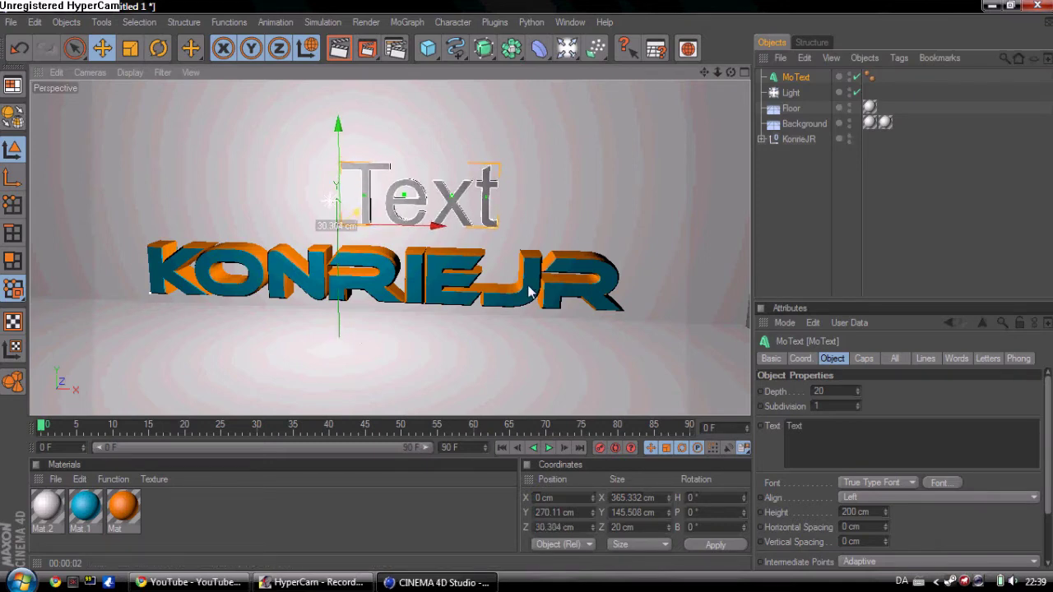
left_click(899, 435)
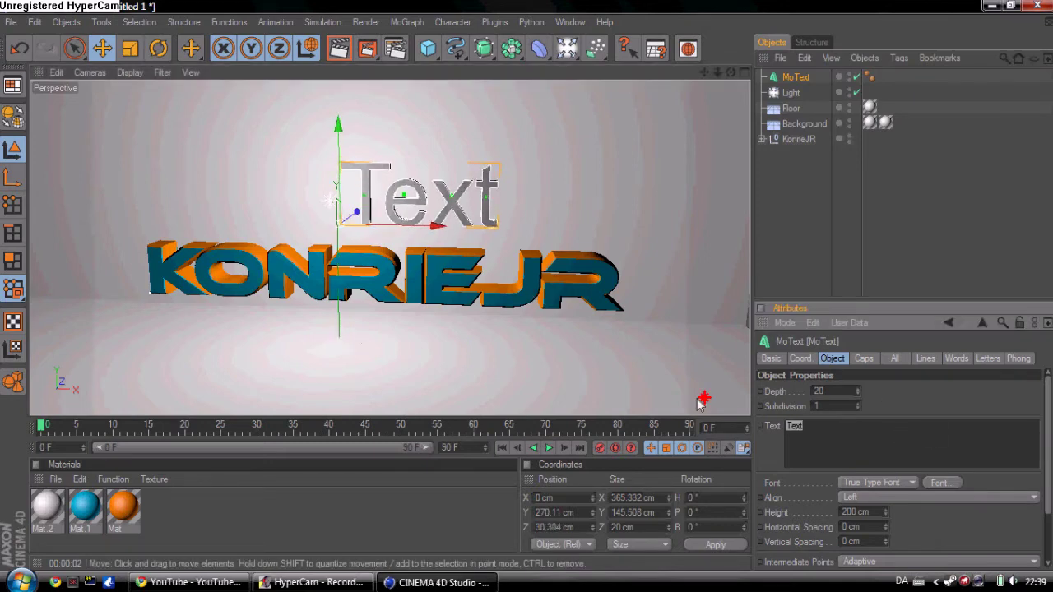
type("www.y")
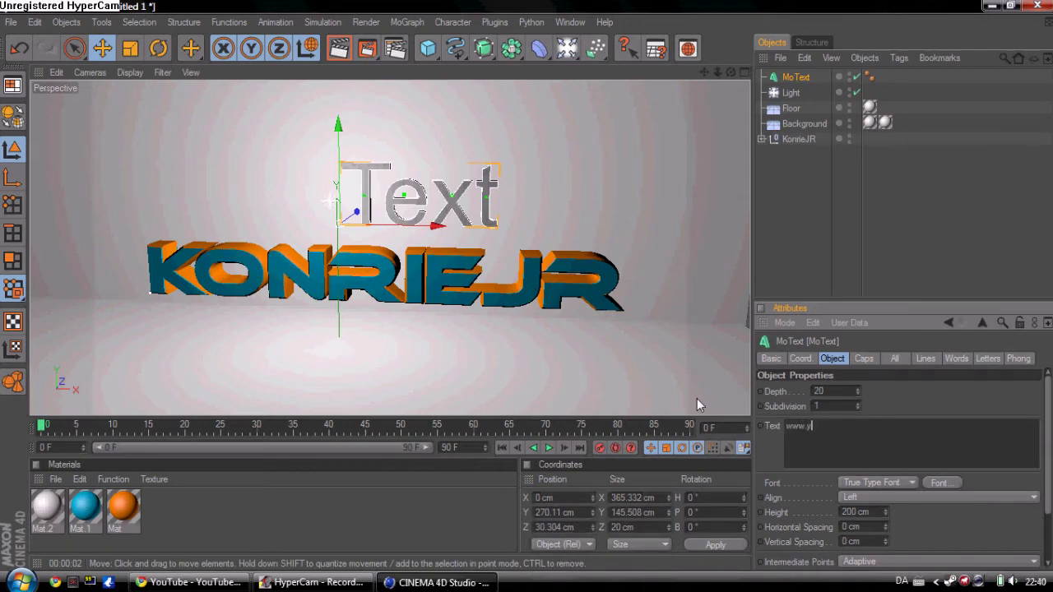
type("out")
key("BackSpace")
key("BackSpace")
key("BackSpace")
key("BackSpace")
type("Youtube.com/A")
- Set the MoText font to "imagine font" in the Normal style
left_click(941, 483)
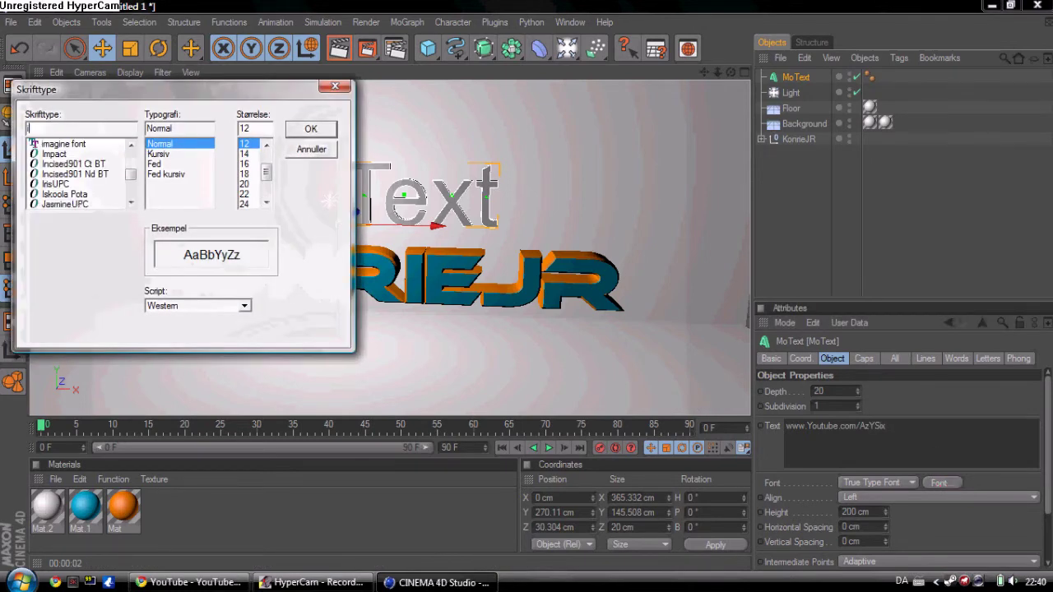
left_click(78, 145)
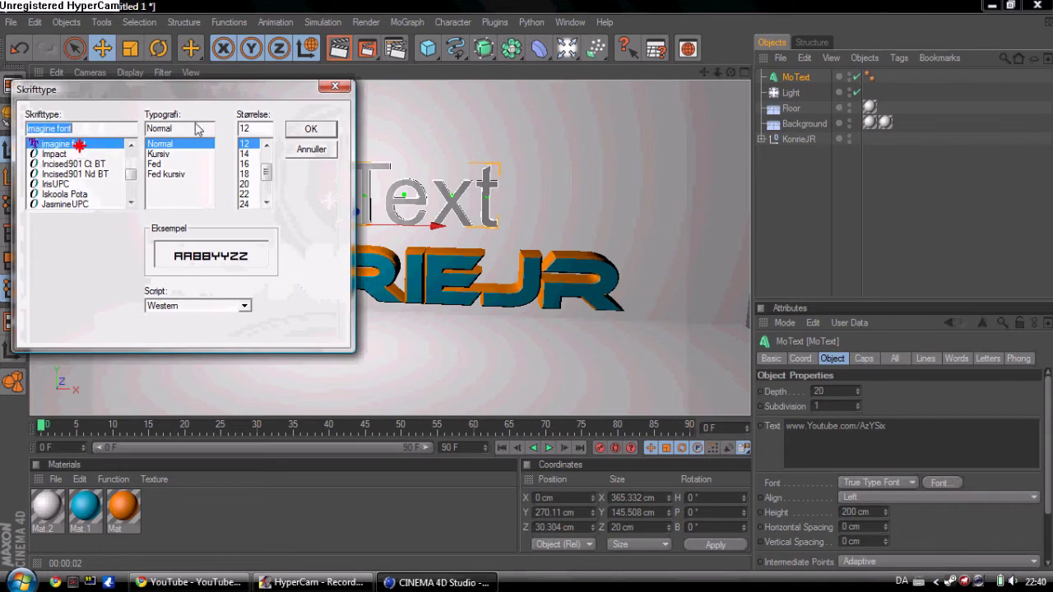
left_click(311, 129)
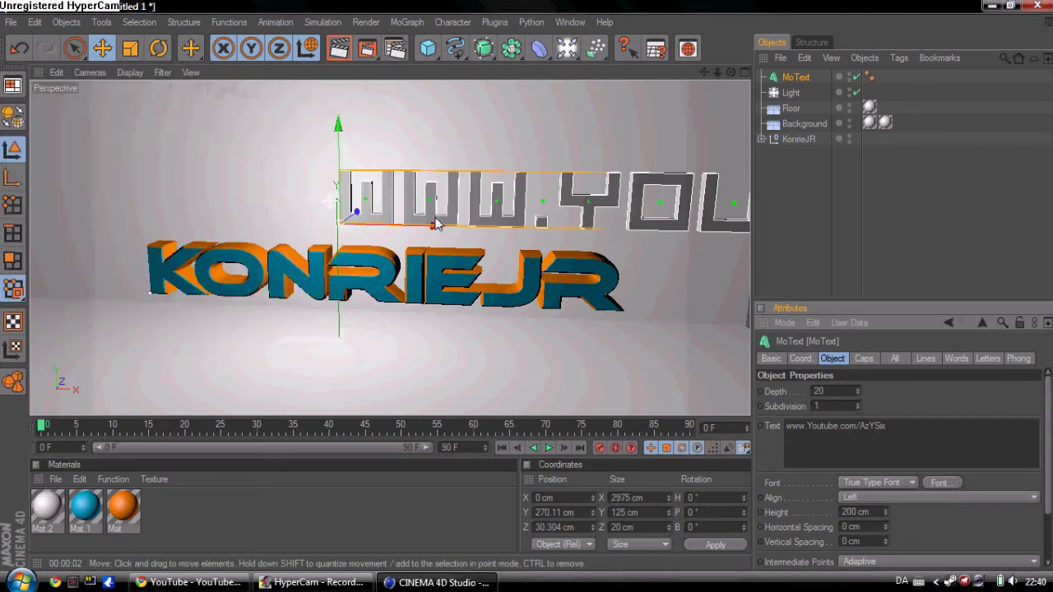
- Set the MoText height to 89 cm and shift the URL text along X to about -574 cm, centring it over the name
left_click_drag(887, 510, 531, 292)
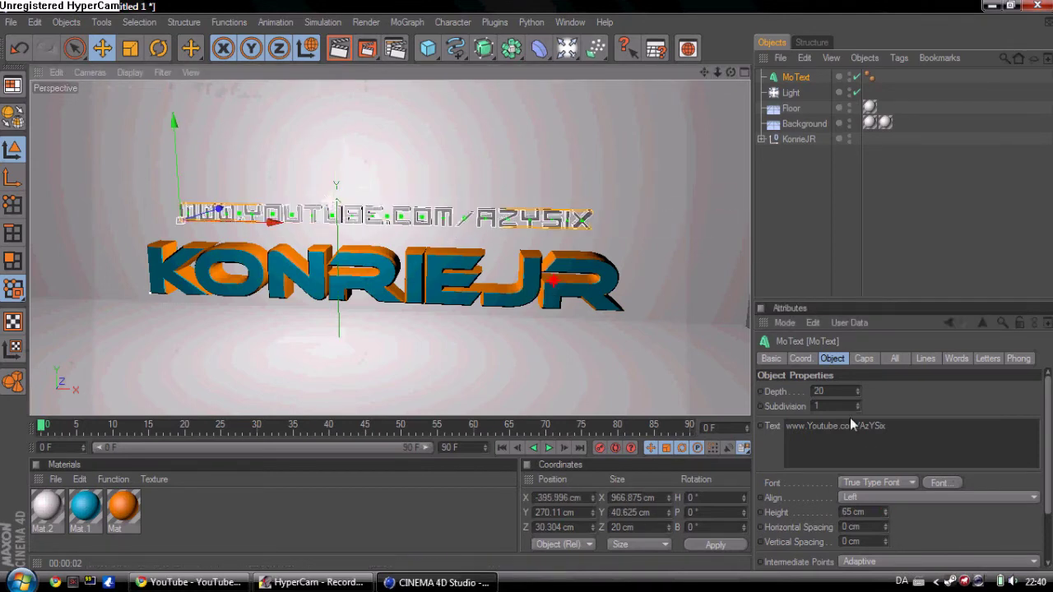
left_click_drag(886, 514, 886, 514)
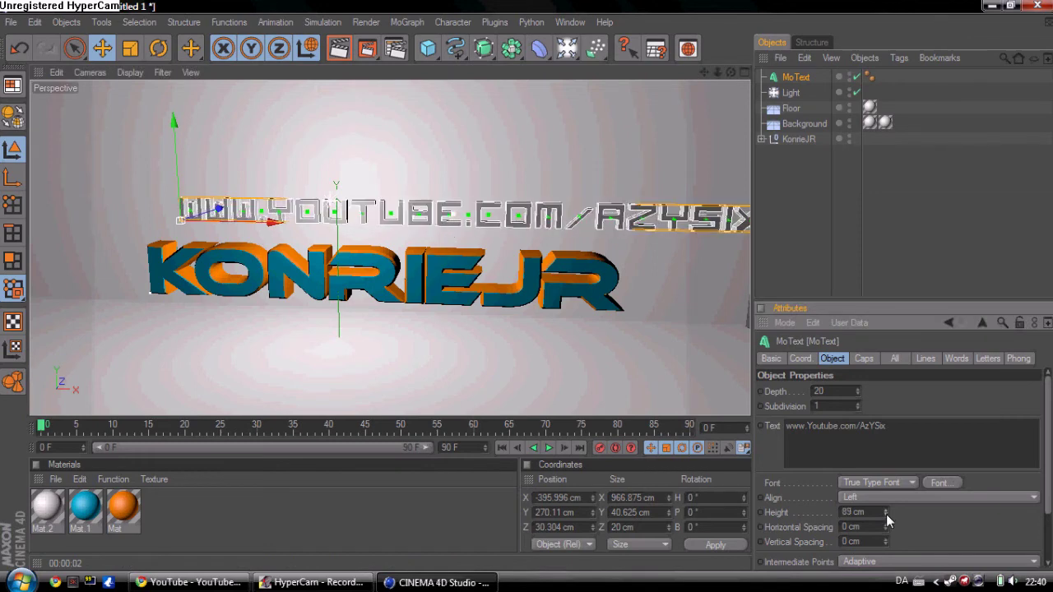
left_click_drag(262, 228, 525, 294)
- Create a new material and set its reflection colour to violet, RGB 95, 18, 219
double_click(200, 494)
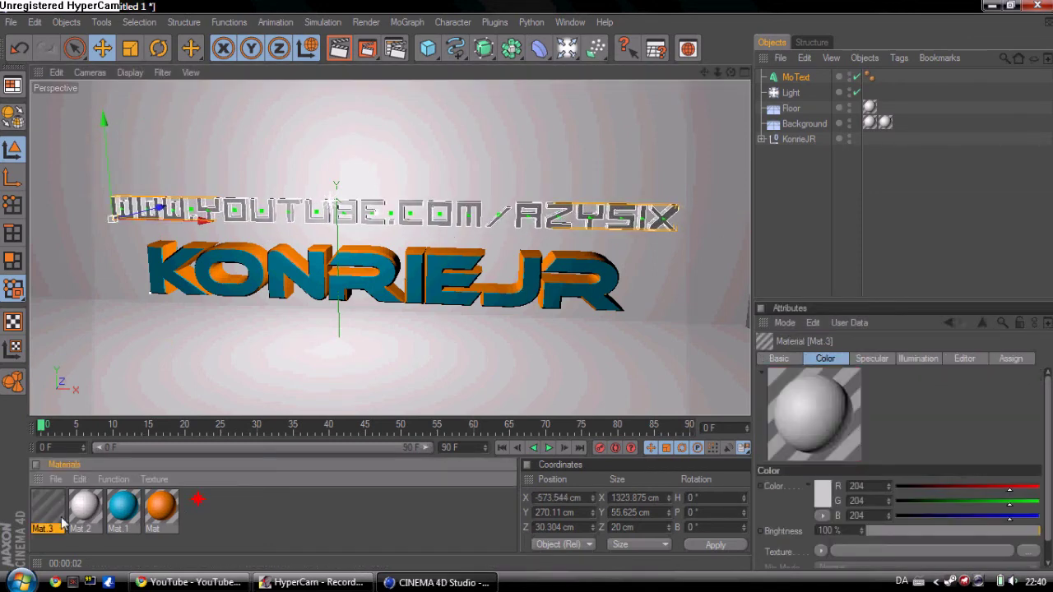
double_click(48, 512)
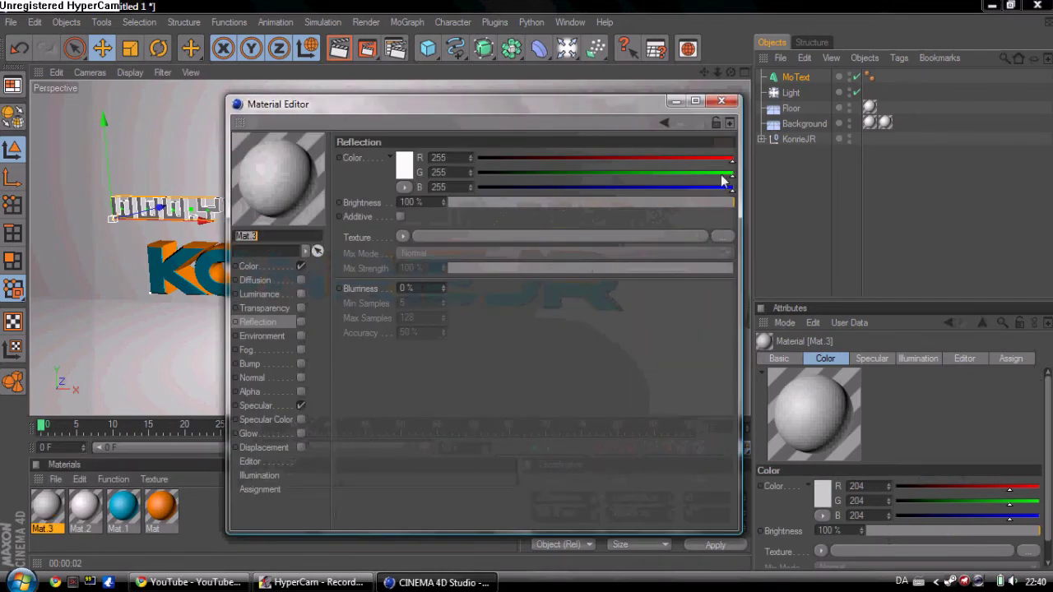
left_click(408, 168)
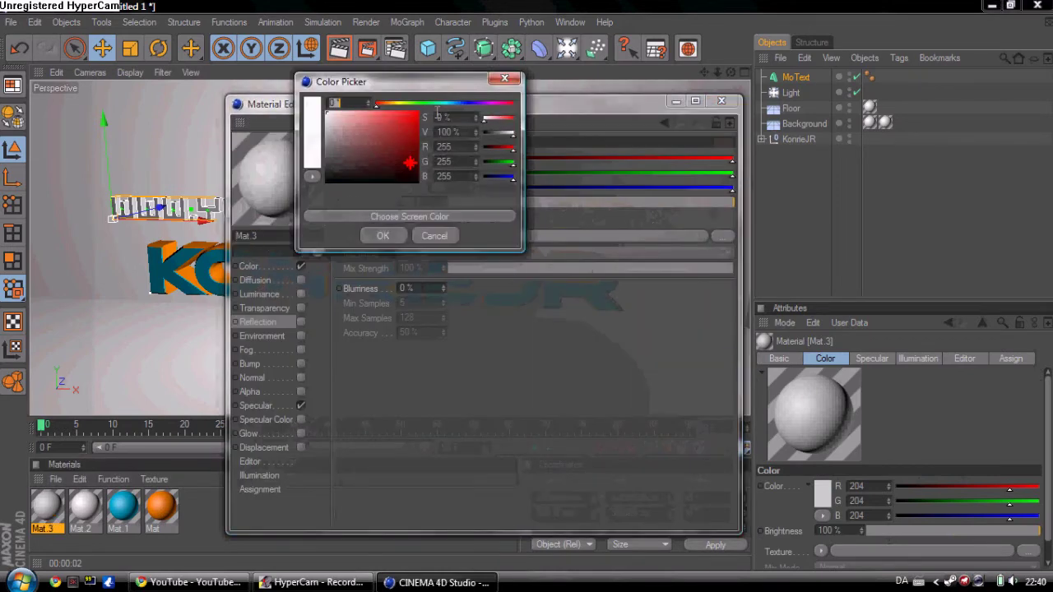
left_click_drag(437, 103, 489, 106)
left_click(412, 122)
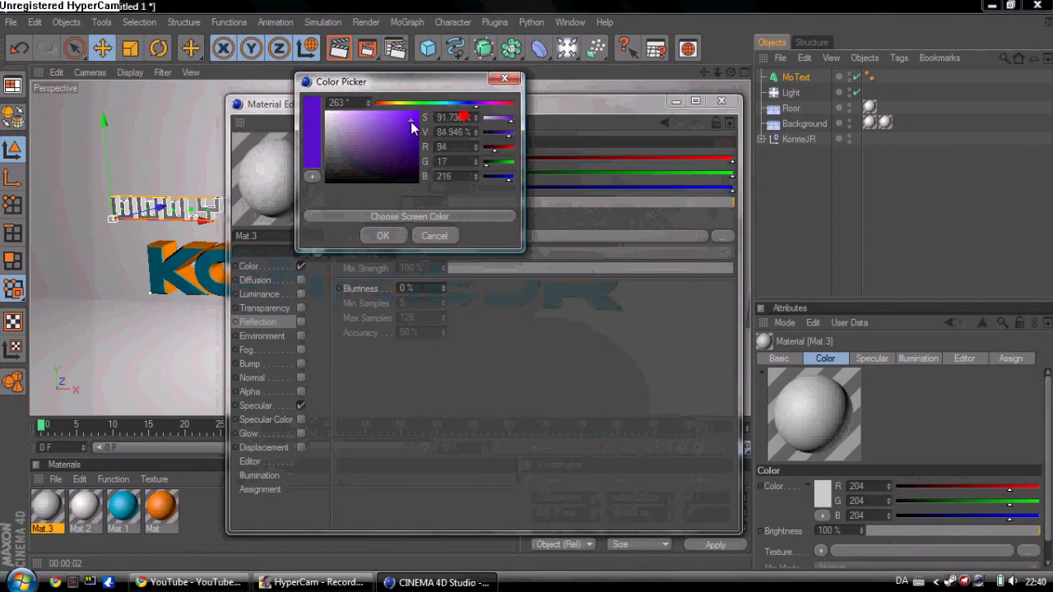
left_click(386, 235)
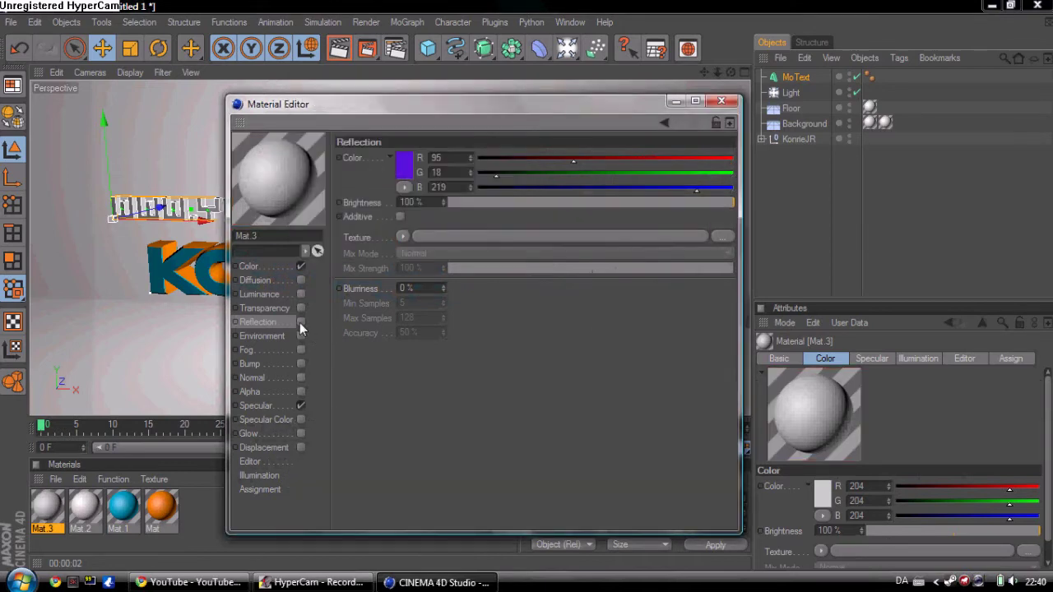
- Set the base colour of Mat.3 to dark blue-violet, RGB 57, 23, 180
left_click(248, 267)
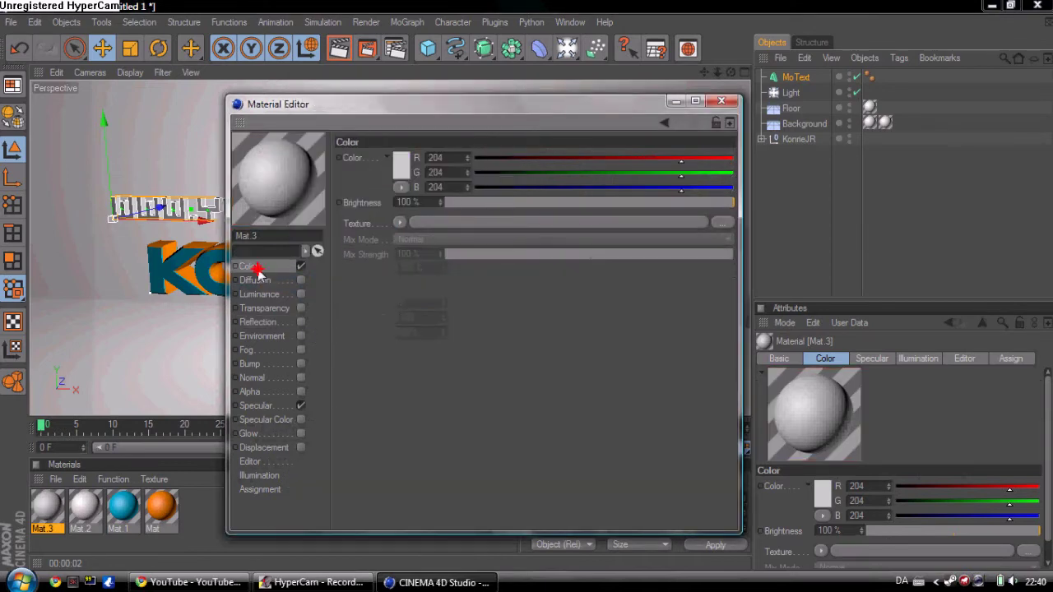
left_click(407, 168)
mouse_move(412, 107)
left_mouse_down()
mouse_move(461, 108)
mouse_move(465, 122)
left_mouse_up()
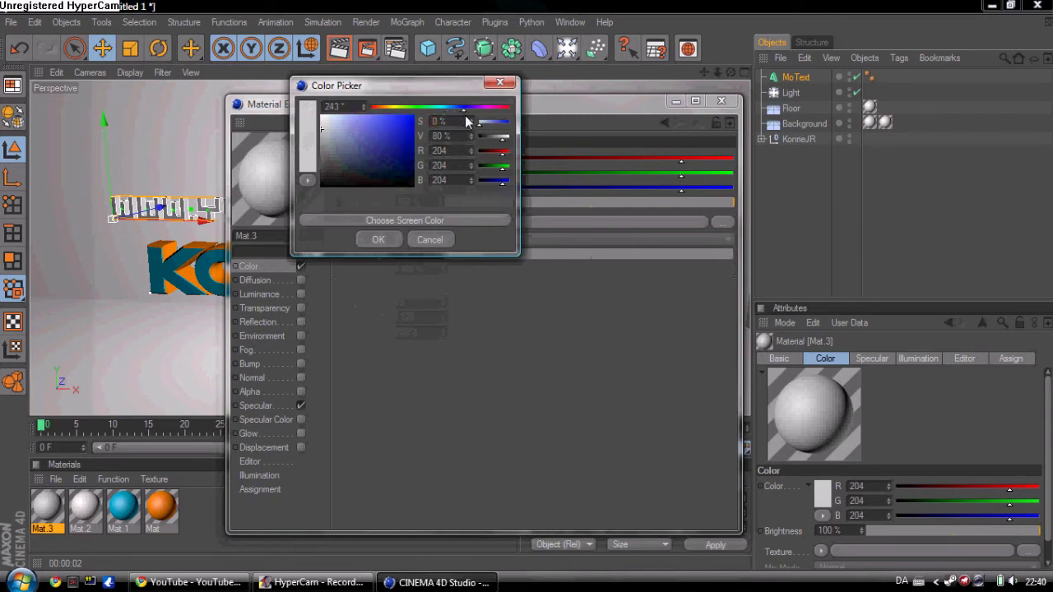
left_click(402, 136)
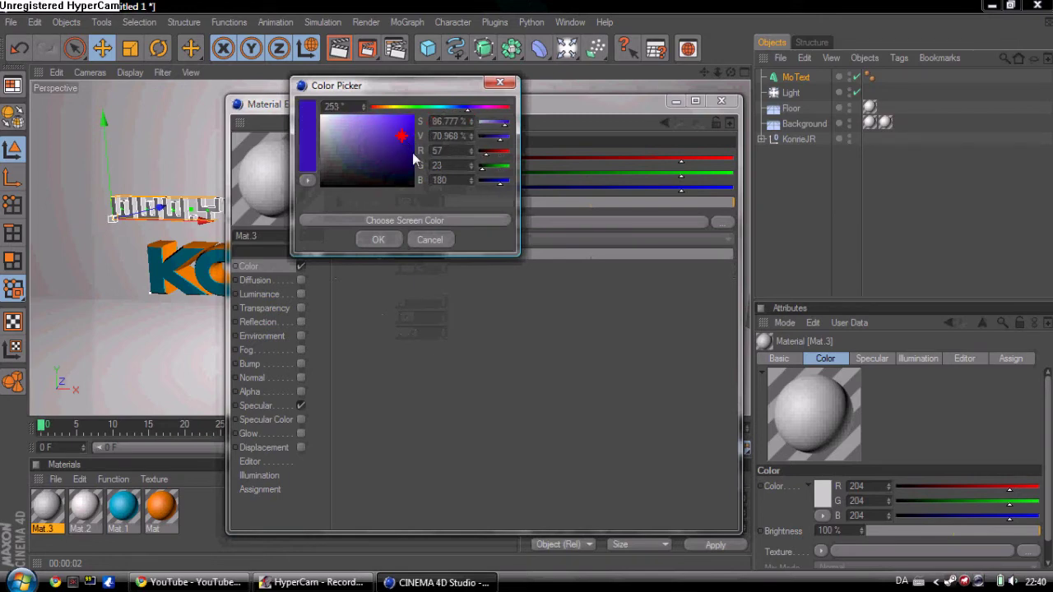
left_click(394, 239)
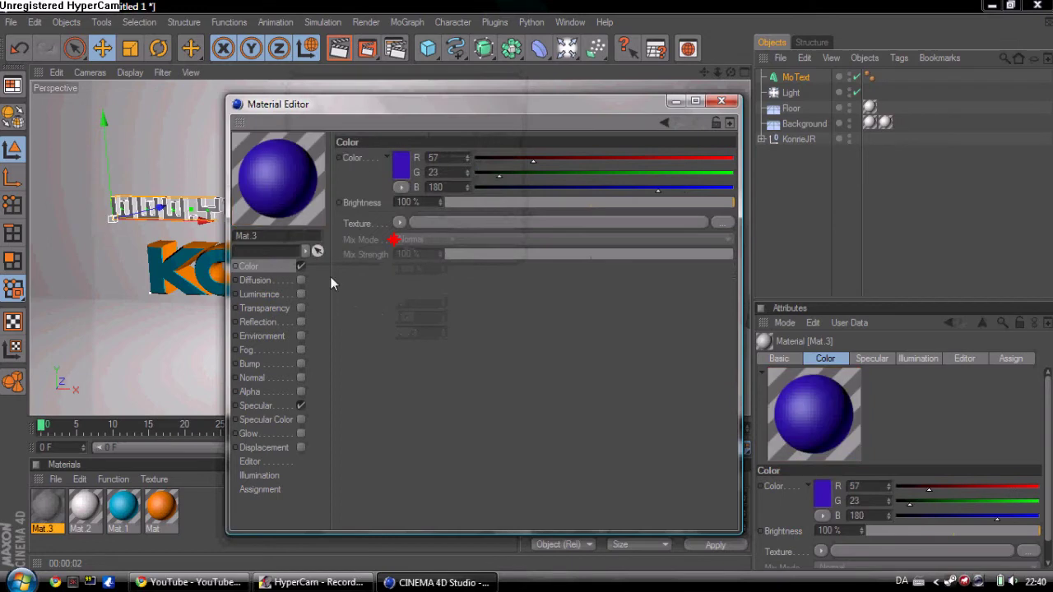
- Enable reflection on Mat.3 with a brightness of 13%
left_click(301, 322)
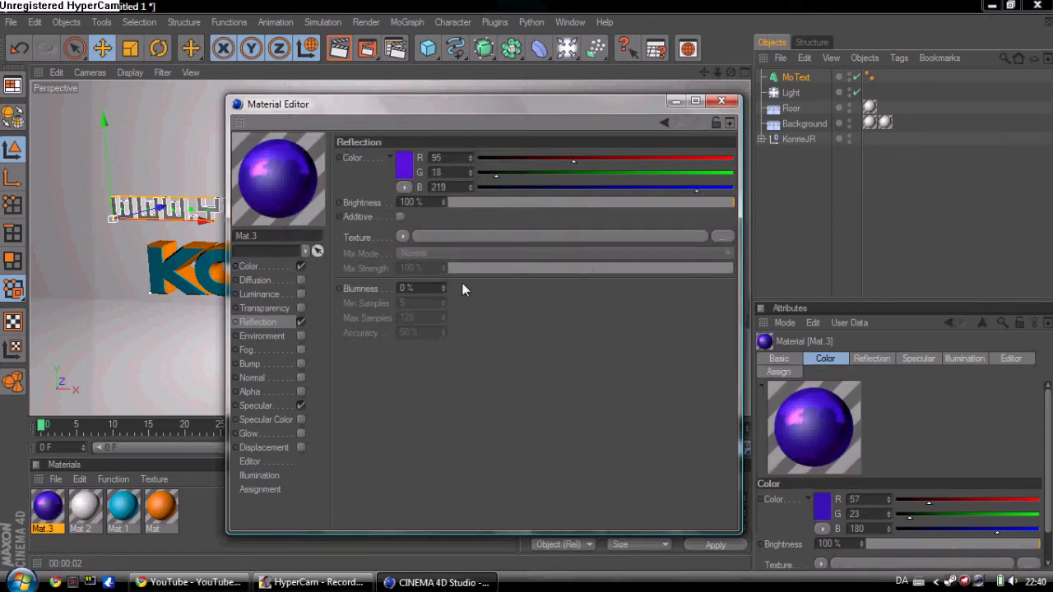
left_click_drag(450, 203, 487, 205)
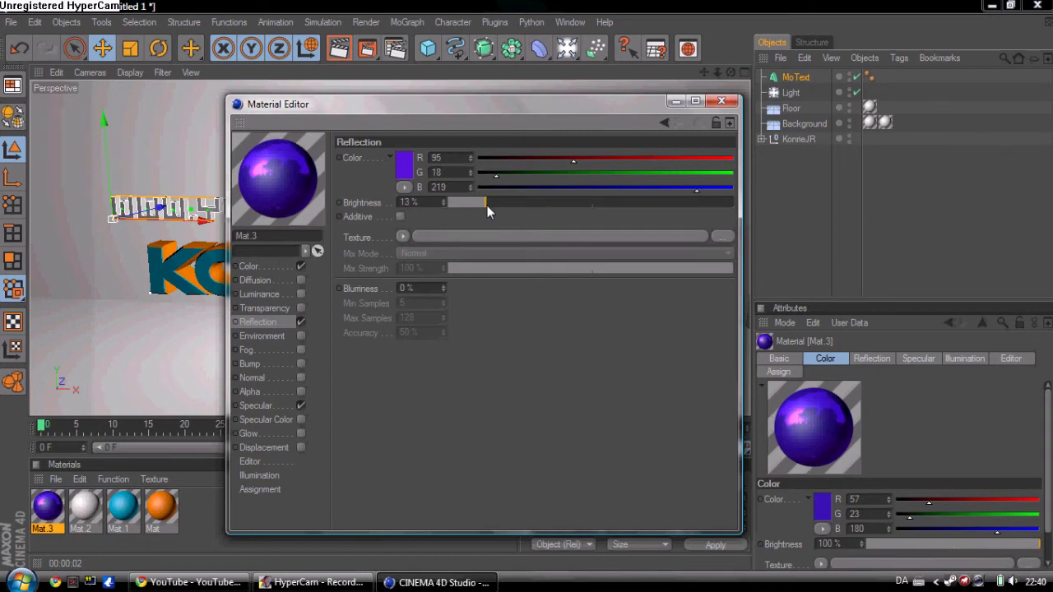
left_click(721, 102)
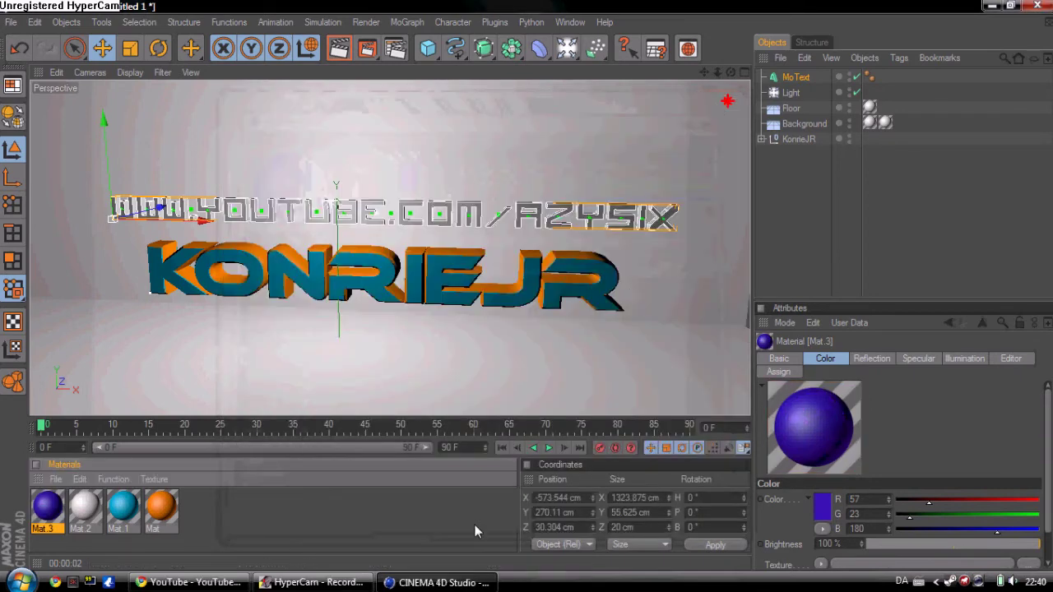
- Enable Glow on Mat.3 and apply the material to the MoText object
left_click(303, 545)
double_click(47, 507)
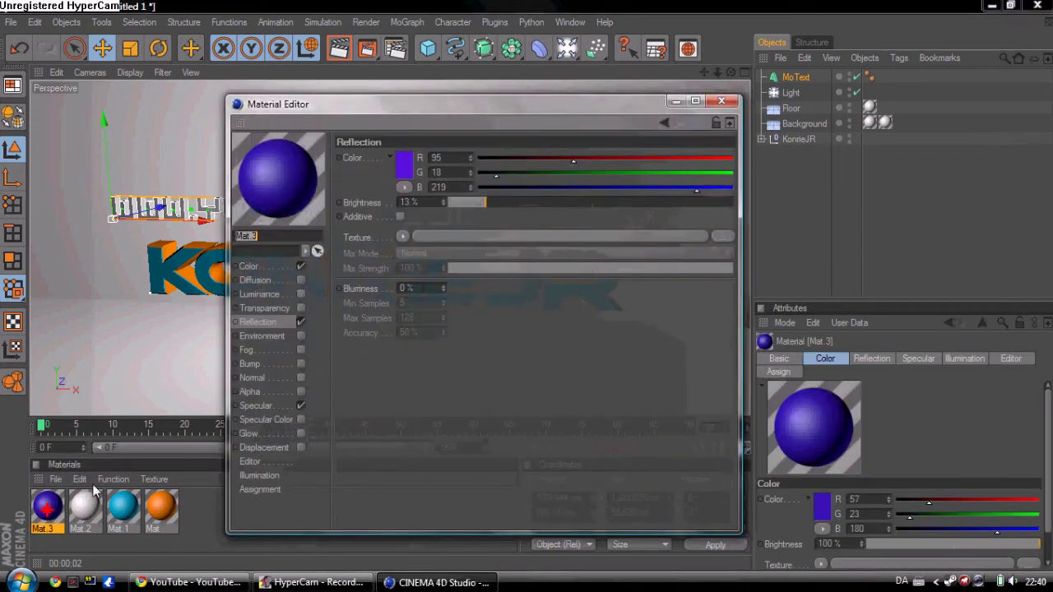
left_click(301, 434)
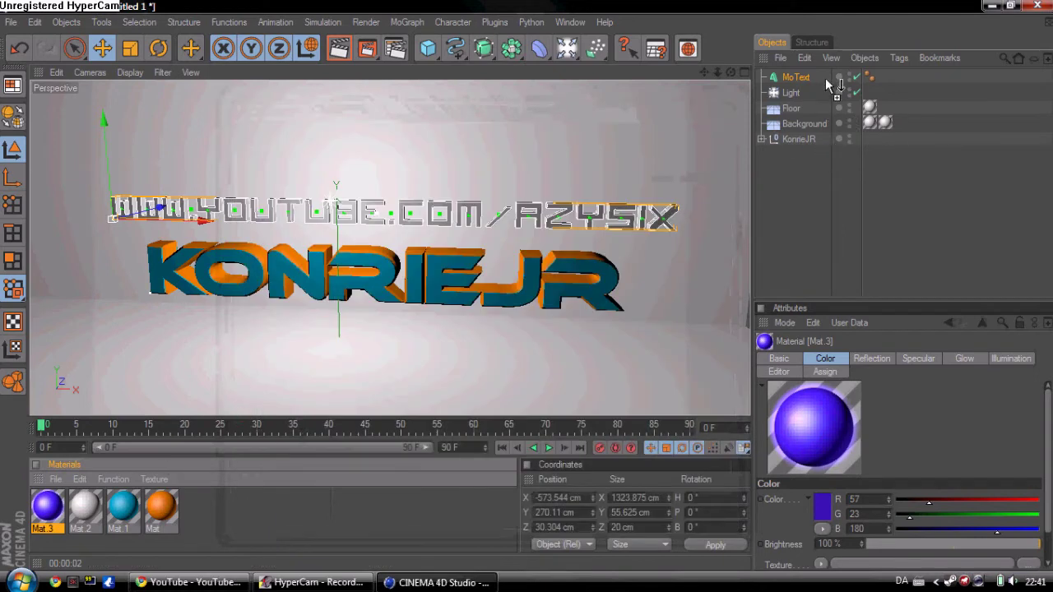
left_click_drag(810, 82, 806, 82)
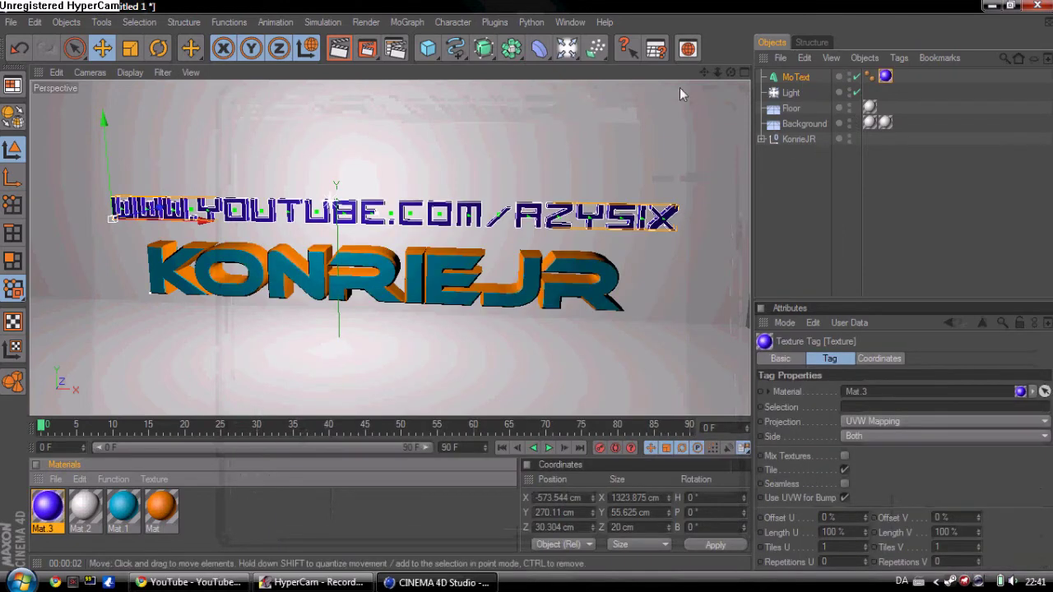
- Test-render the view and compare the scene with the 3D lettering on the desktop wallpaper
left_click(337, 50)
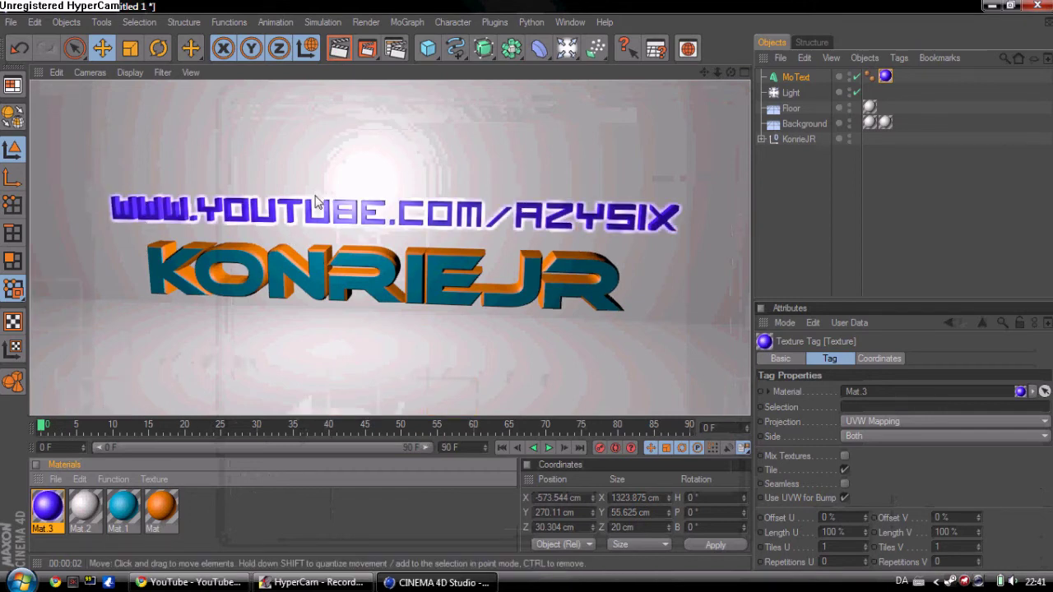
left_click(585, 321)
left_click(436, 583)
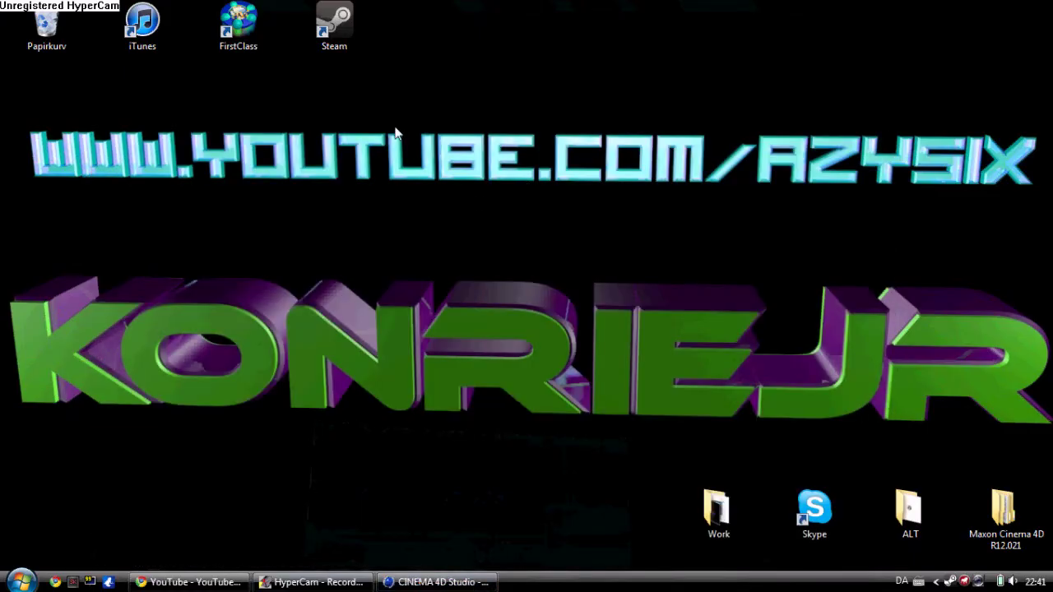
left_click(436, 582)
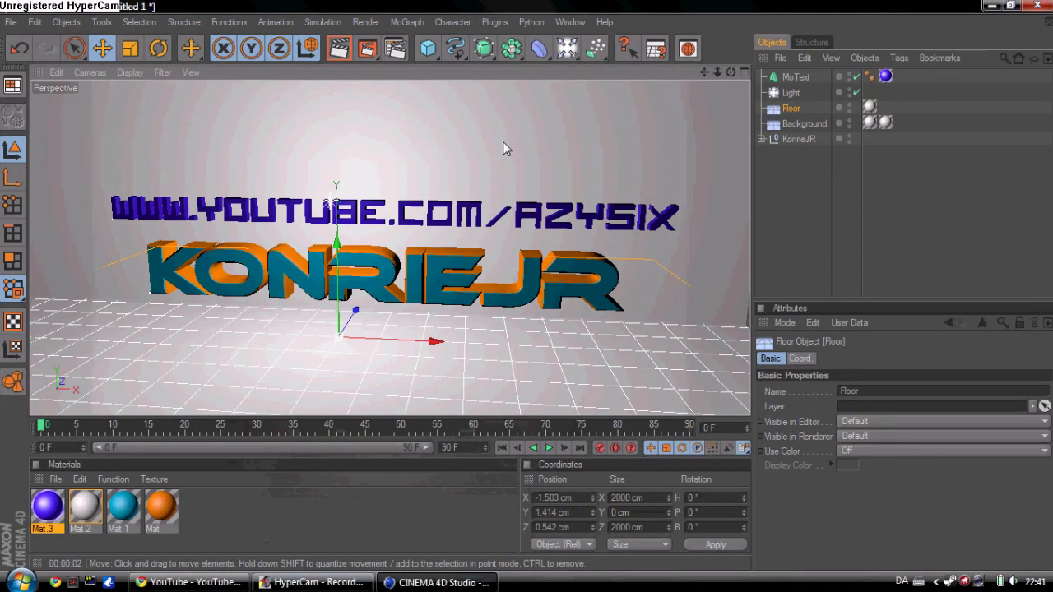
left_click(482, 582)
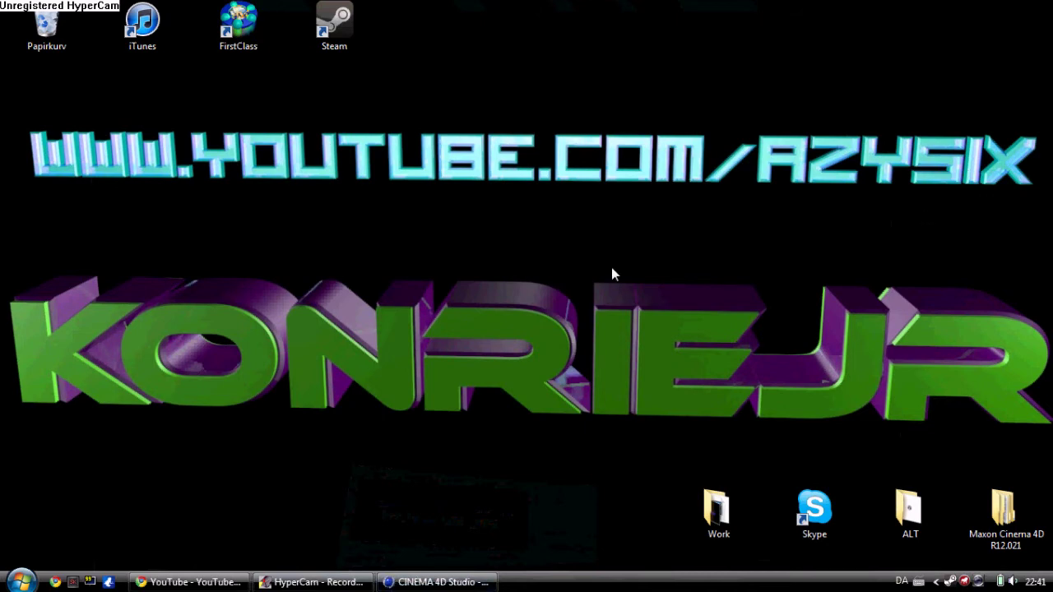
left_click(444, 582)
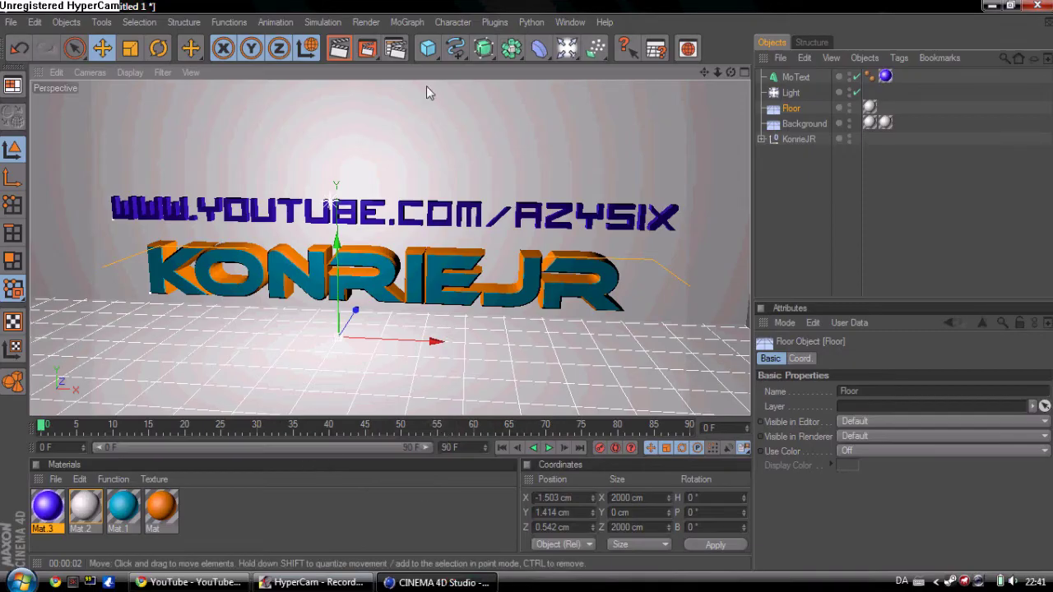
left_click(338, 48)
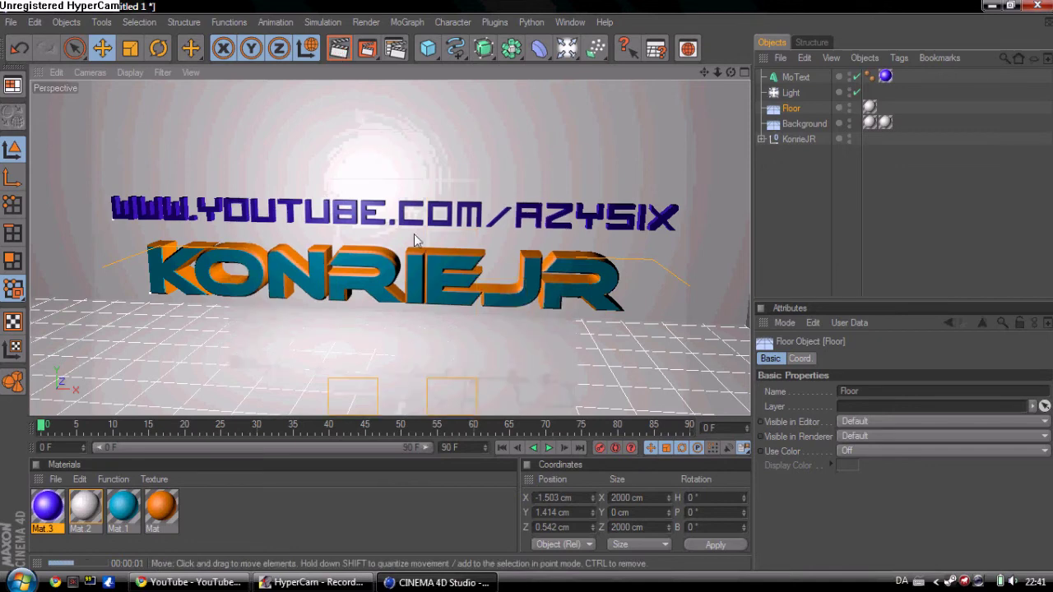
left_click(519, 394)
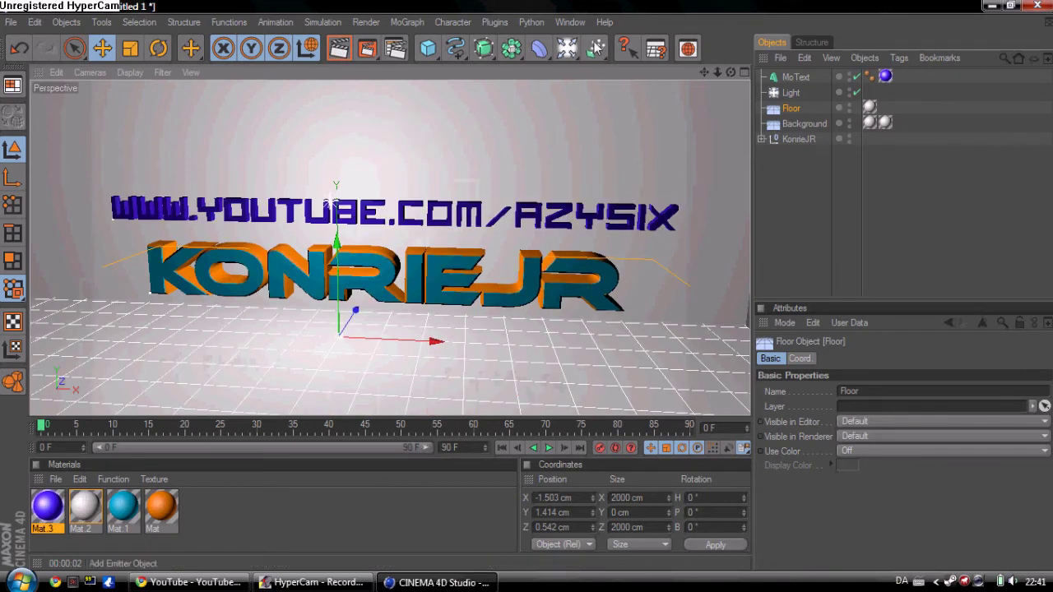
- Add a Camera object to the scene and look through it in the perspective view
left_click(566, 51)
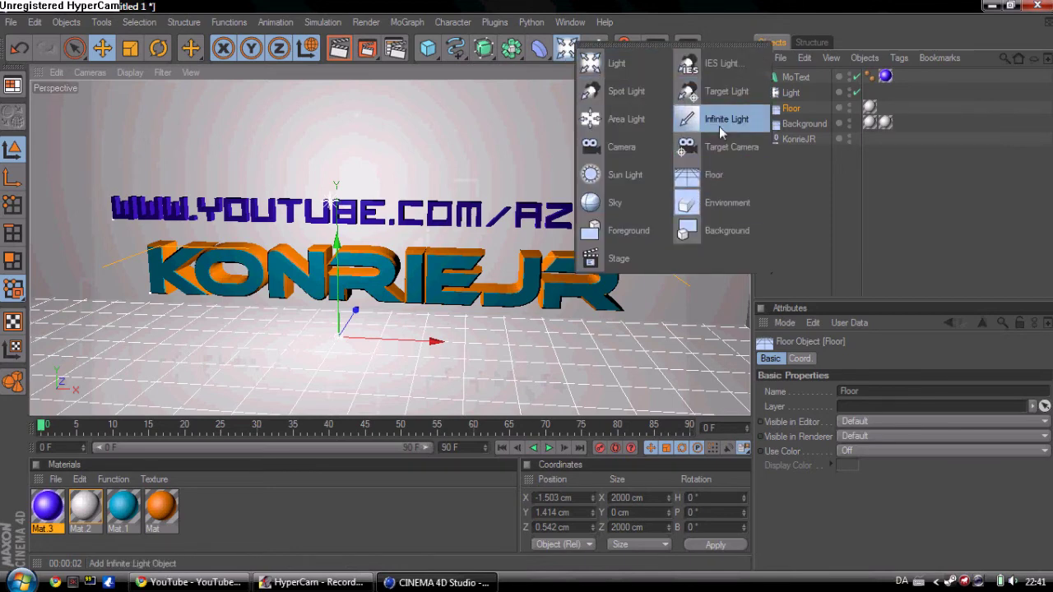
left_click(617, 147)
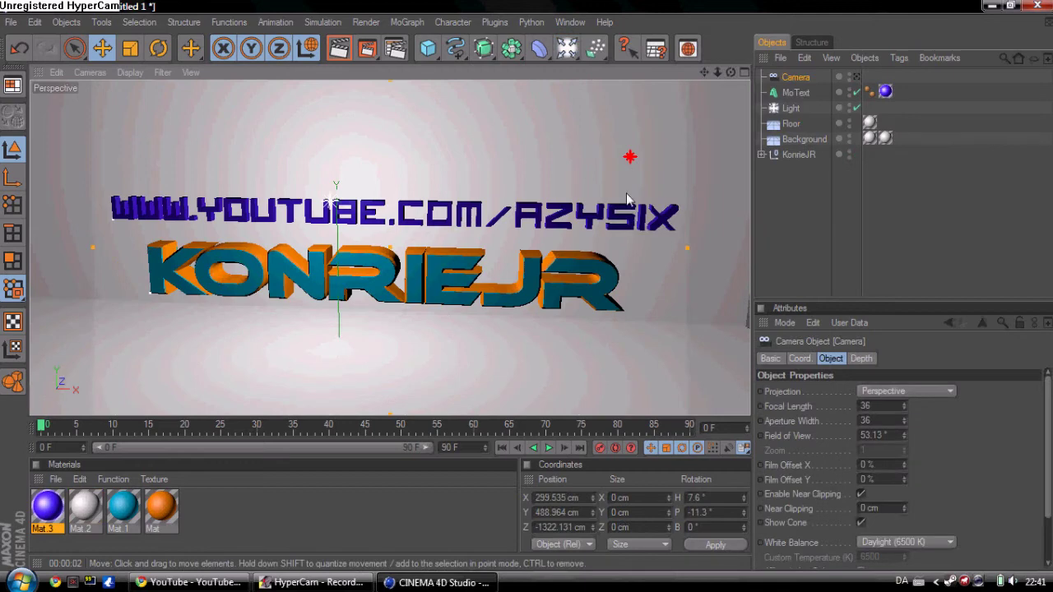
left_click(850, 79)
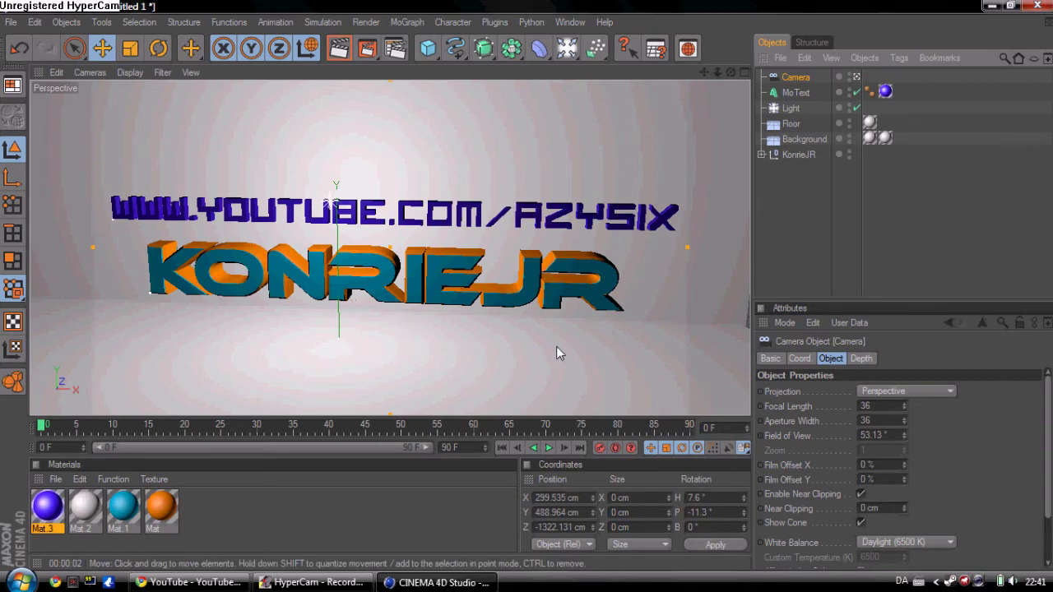
- Pull the camera back to about Z -3965 cm, showing the whole floor and background, and record a keyframe at frame 0
scroll(556, 346, "down", 10)
scroll(527, 284, "down", 5)
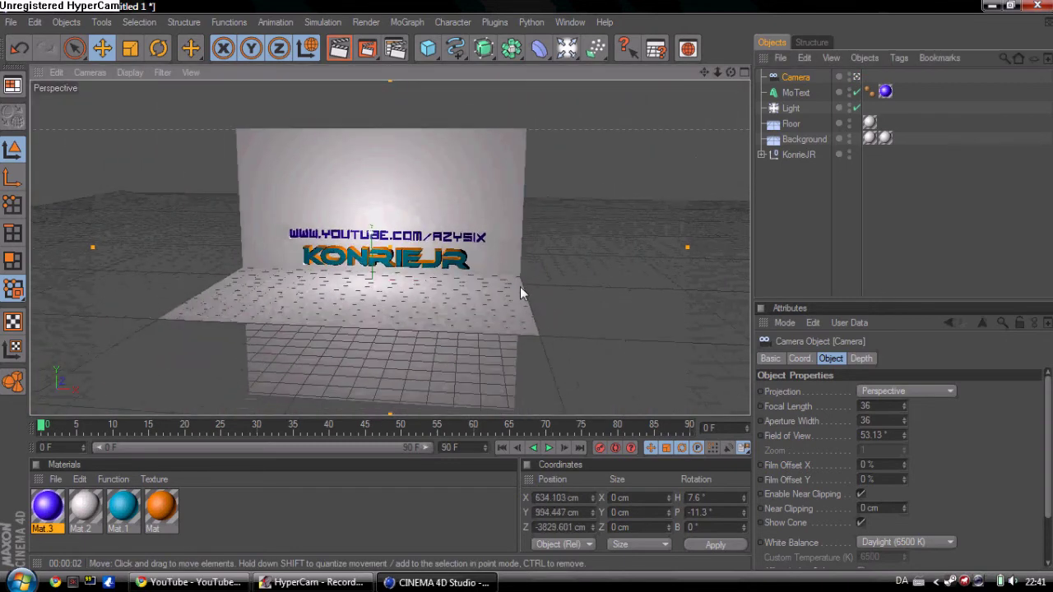
left_click(599, 447)
- Go to frame 60 and bring the camera closer, with the two lines of lettering roughly centred
left_click_drag(49, 429, 53, 430)
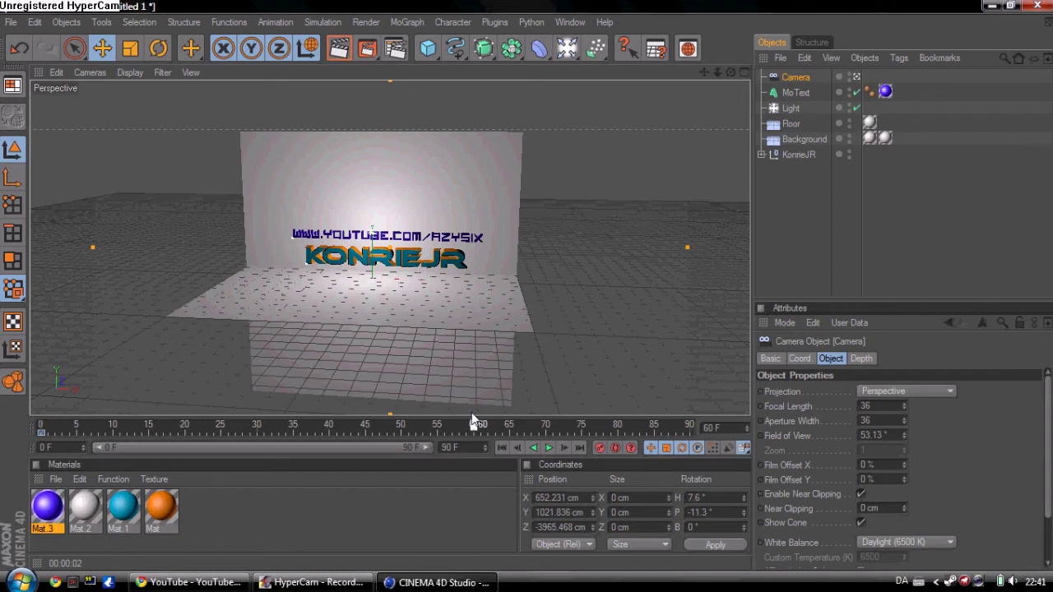
scroll(528, 285, "up", 5)
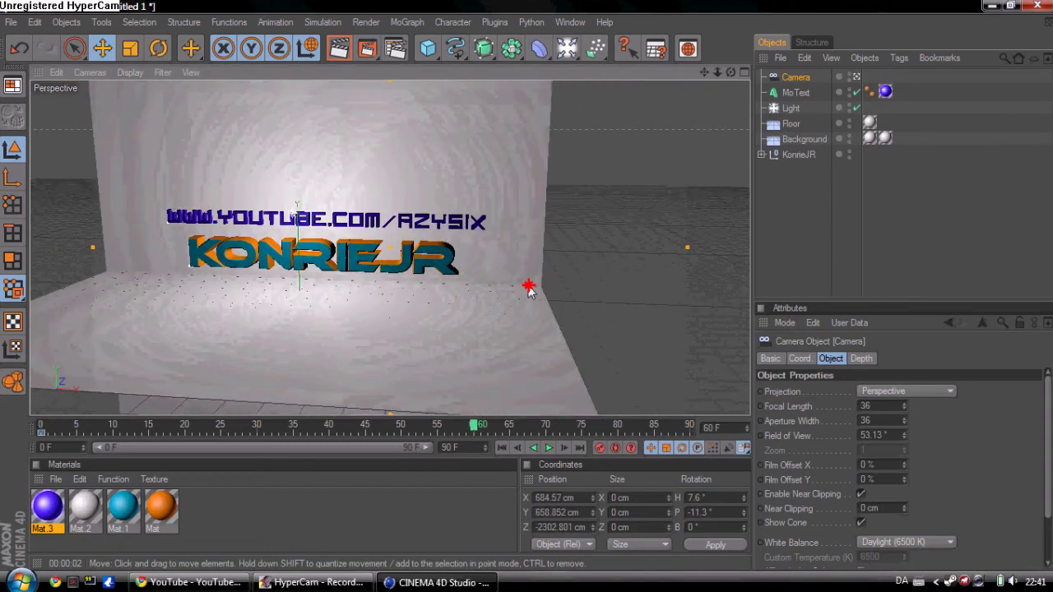
left_click_drag(531, 292, 320, 224)
left_click_drag(613, 238, 533, 290)
scroll(635, 159, "down", 3)
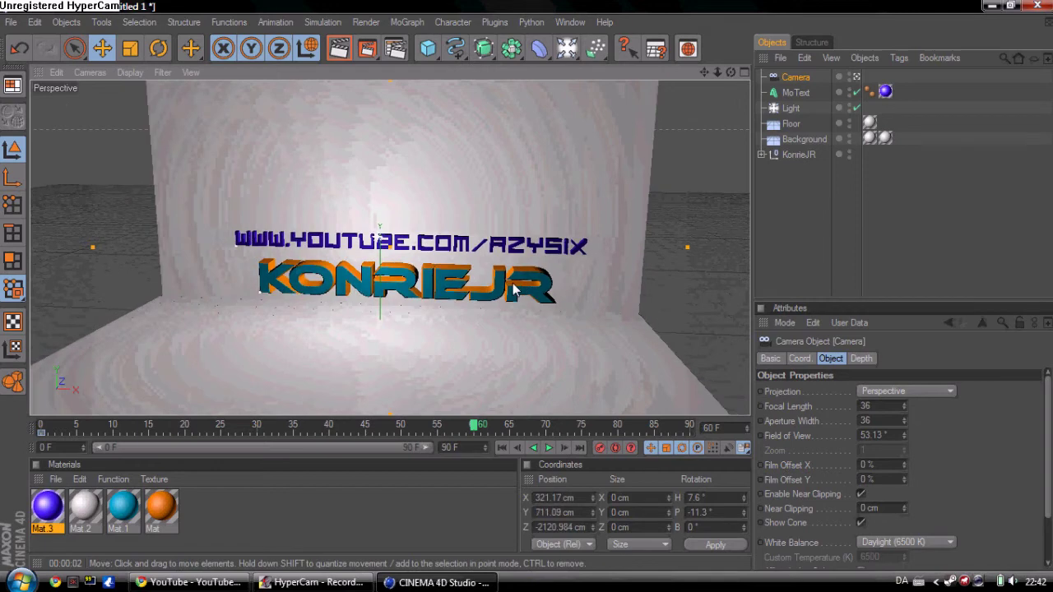
left_click(858, 77)
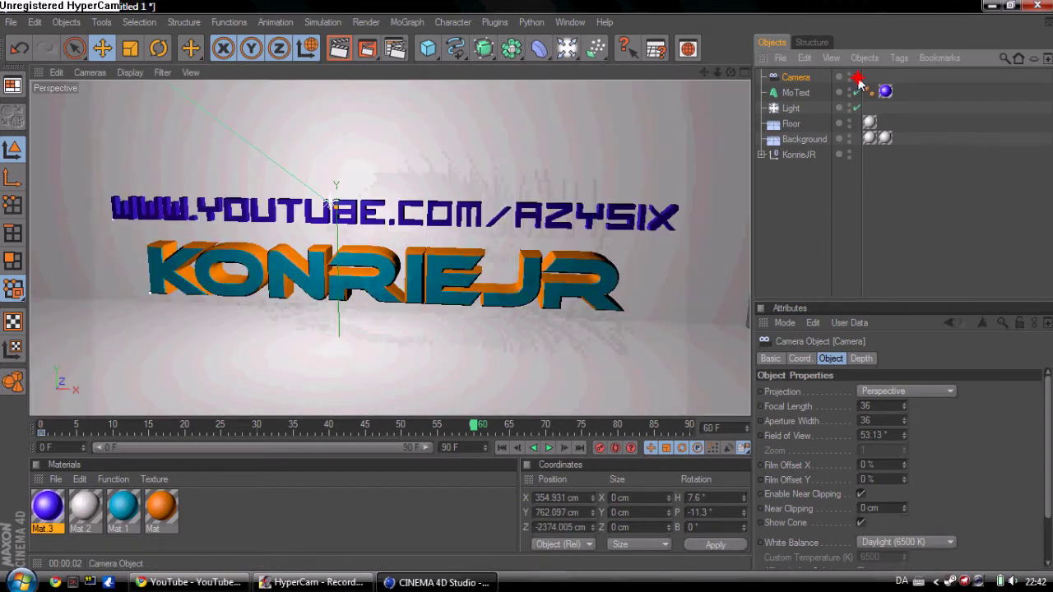
left_click_drag(527, 285, 650, 286, "alt")
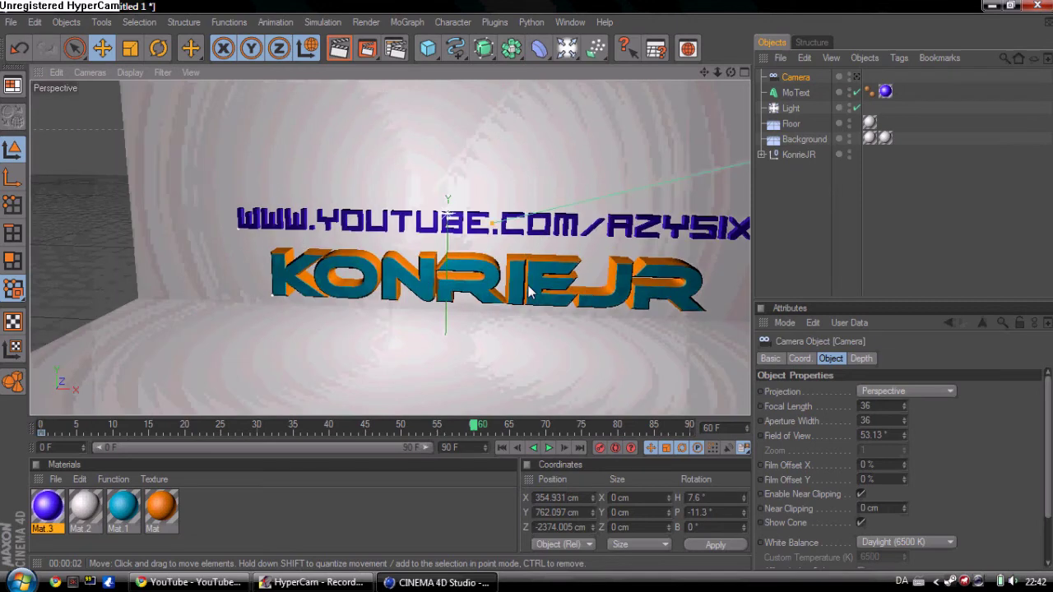
left_click(857, 77)
left_click_drag(679, 157, 550, 291, "alt")
key("ctrl+z")
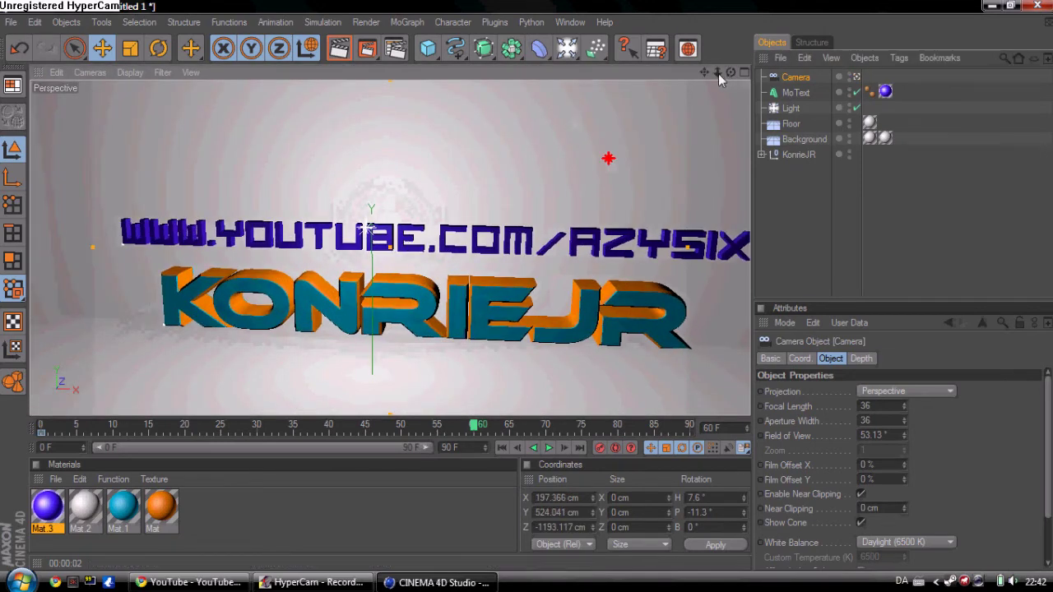
- Orbit the camera to about H -16.9°, P -19.3°, frame the lettering closely at an angle, and record a keyframe at frame 60
left_click_drag(520, 287, 507, 184, "alt")
left_click_drag(526, 286, 626, 123, "alt")
left_click_drag(529, 292, 667, 119, "alt")
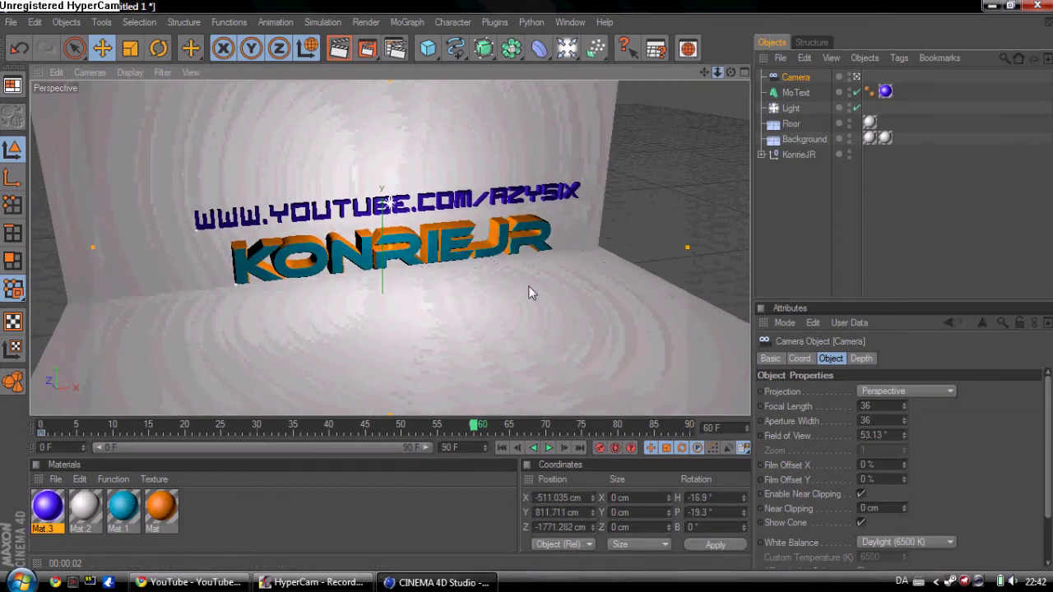
scroll(531, 288, "up", 5)
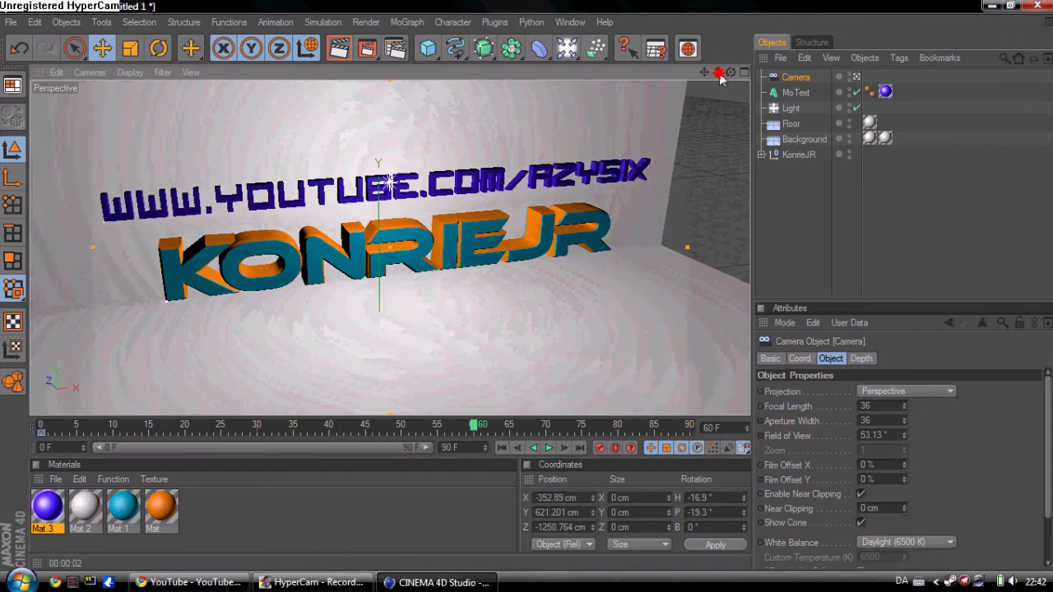
left_click_drag(720, 75, 585, 98)
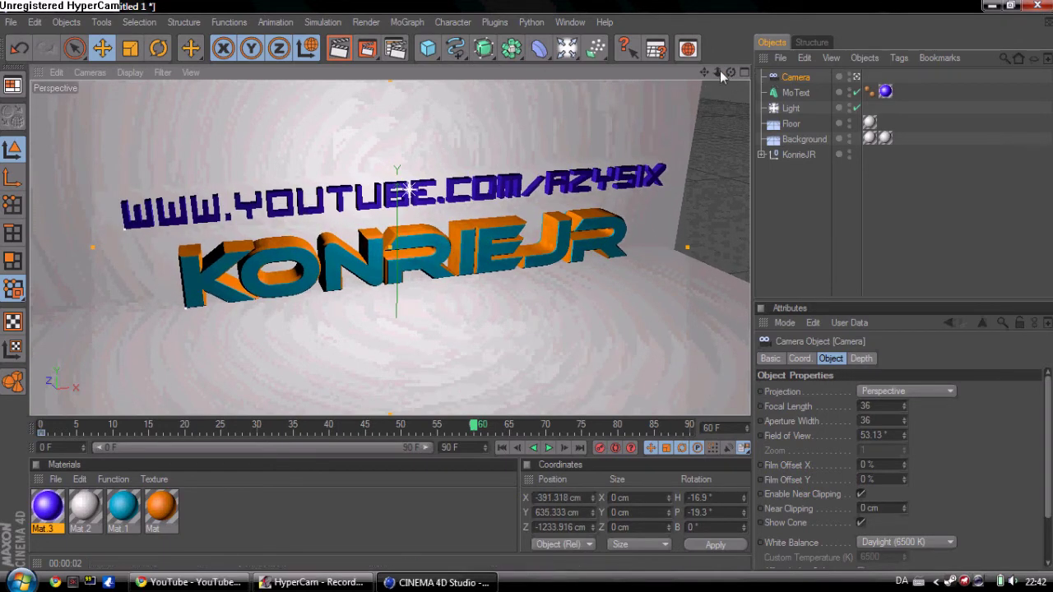
scroll(528, 284, "up", 3)
left_click_drag(717, 72, 518, 569)
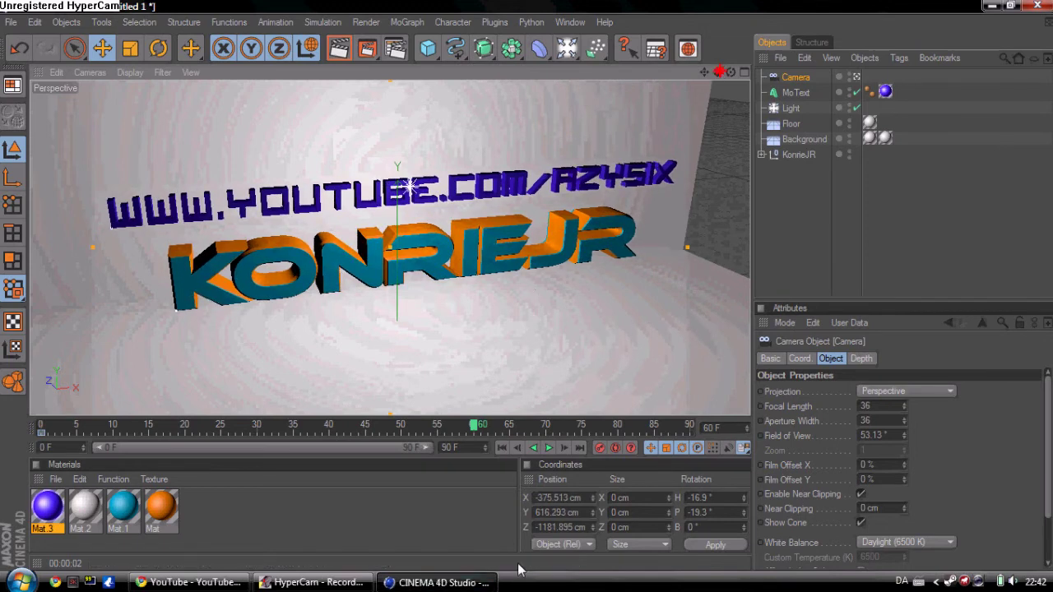
left_click(599, 448)
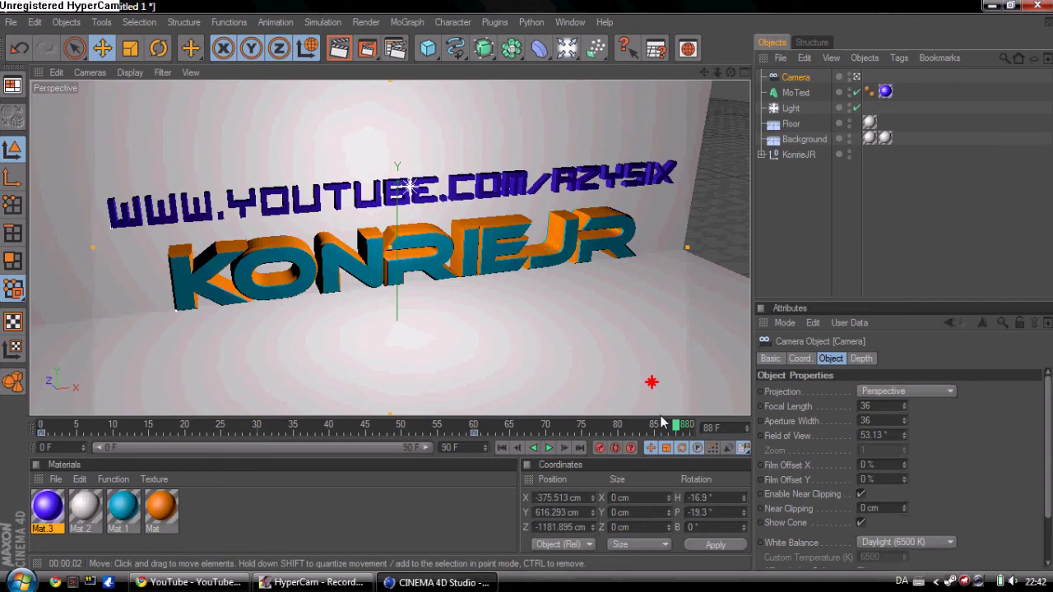
right_click_drag(624, 335, 528, 289, "alt")
left_click_drag(529, 287, 629, 126, "alt")
middle_click_drag(629, 126, 529, 292, "alt")
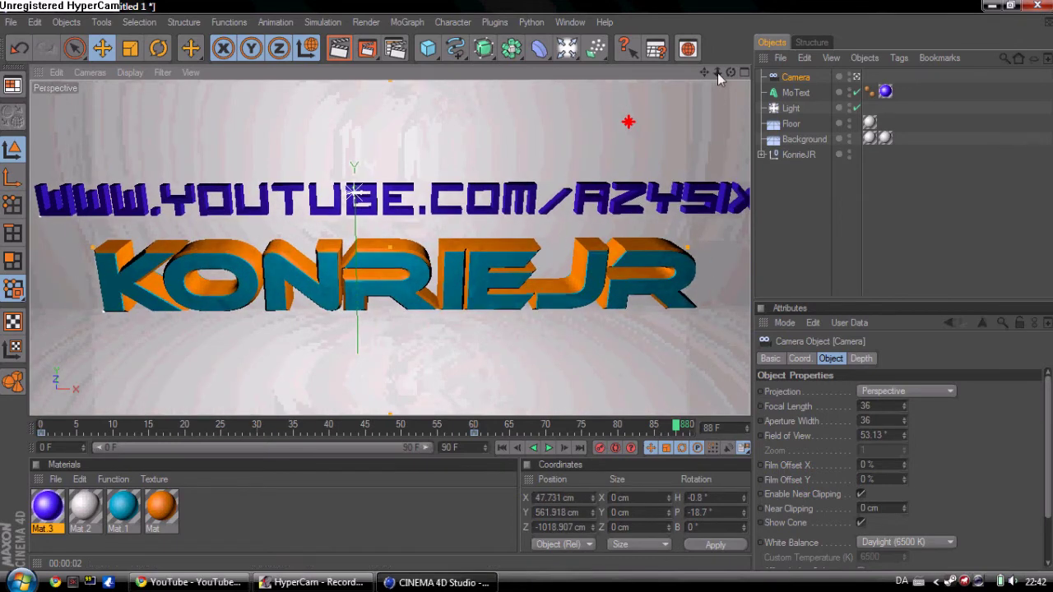
scroll(529, 291, "down", 5)
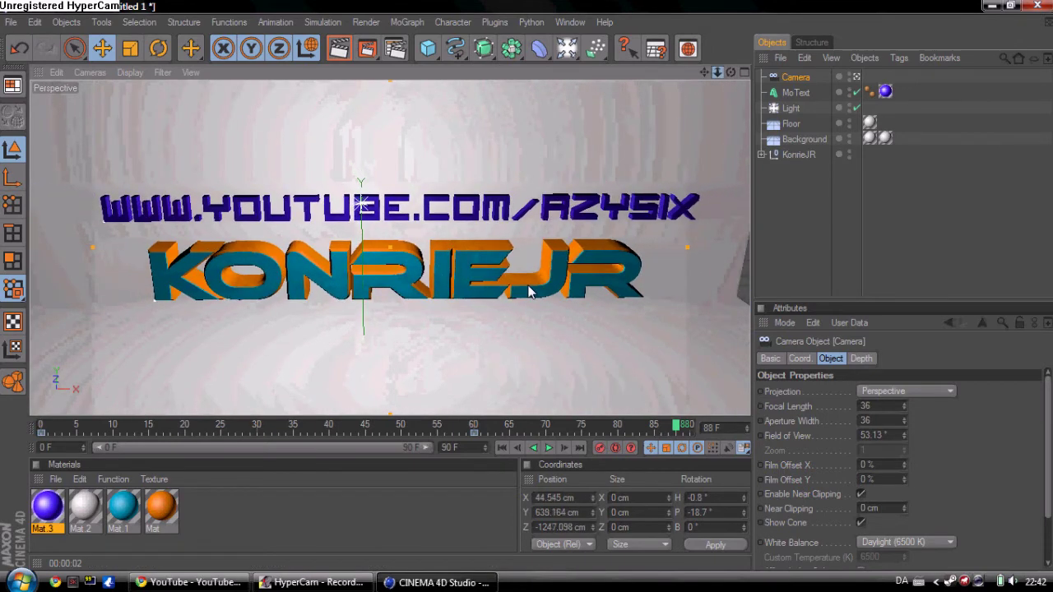
scroll(529, 291, "down", 2)
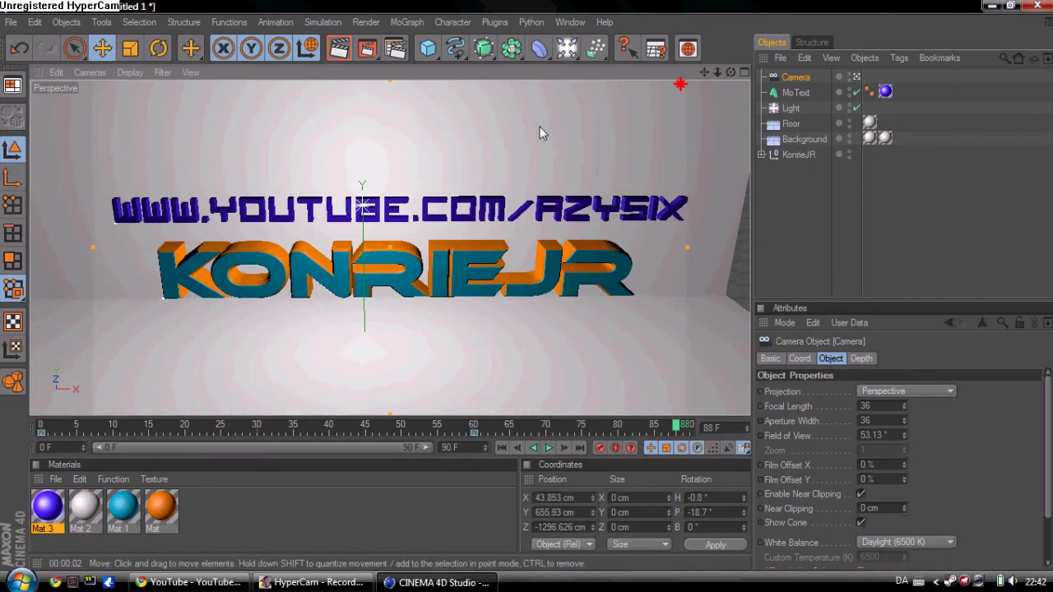
middle_click_drag(529, 292, 529, 292, "alt")
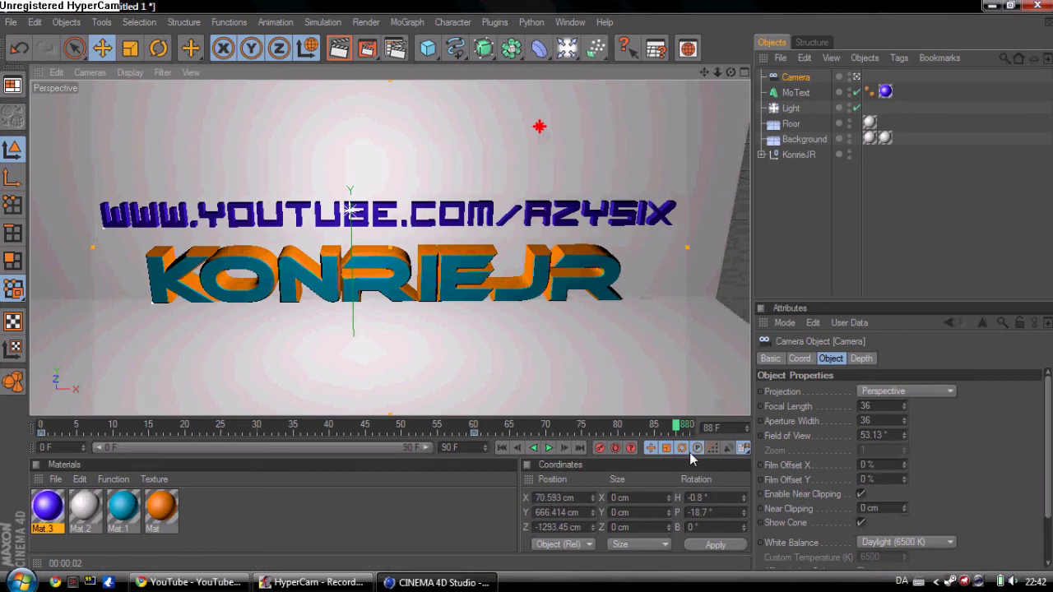
- Go to frame 90 and orbit the camera to face the lettering nearly head-on, about H -0.4°, P -21.2°
left_click(716, 426)
middle_click_drag(661, 274, 531, 292, "alt")
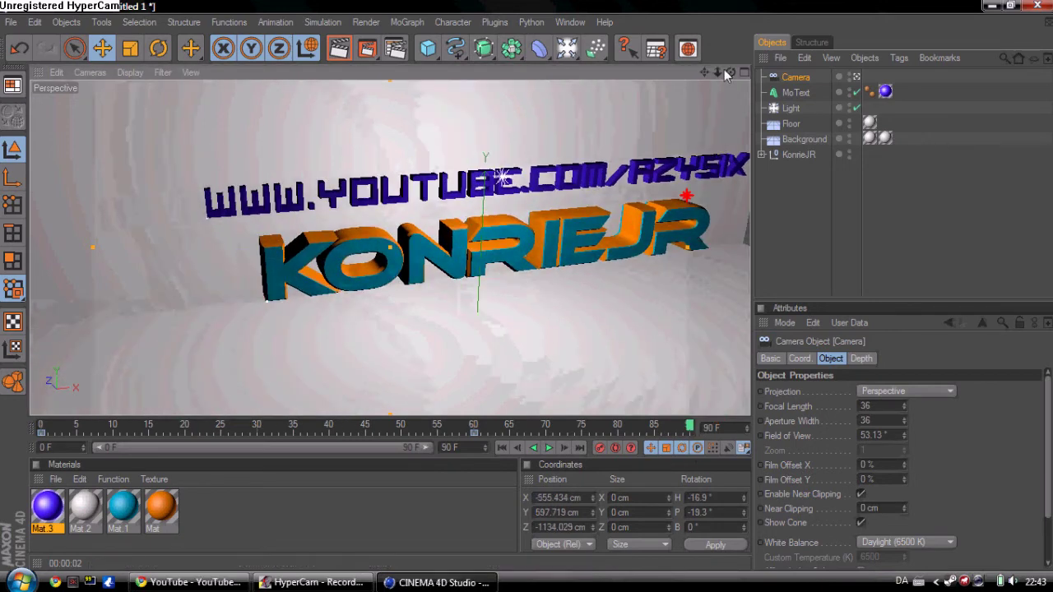
mouse_move(539, 294)
left_mouse_down("alt")
mouse_move(529, 286)
mouse_move(545, 284)
left_mouse_up("alt")
middle_click_drag(545, 286, 527, 286, "alt")
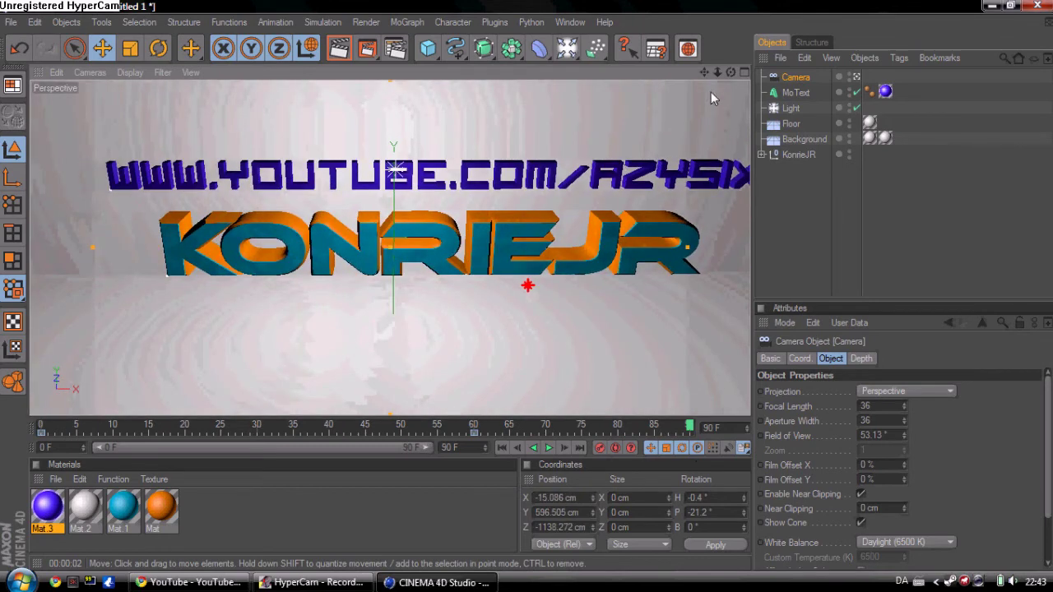
scroll(527, 289, "down", 5)
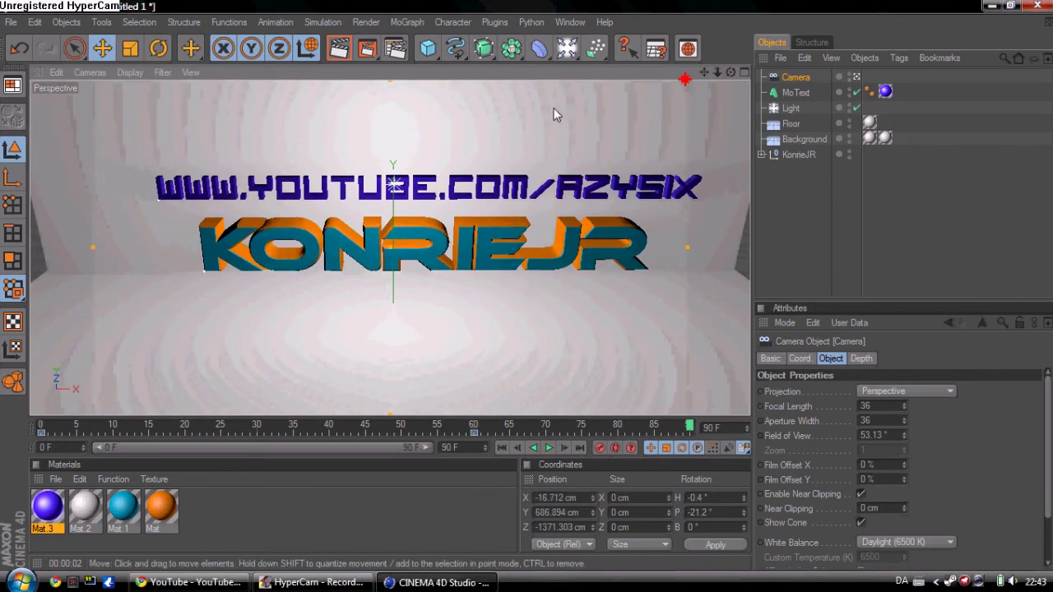
- Adjust the camera's framing until both text lines nearly fill the view's width, and record a keyframe at frame 90
middle_click_drag(532, 288, 529, 292, "alt")
scroll(529, 292, "up", 3)
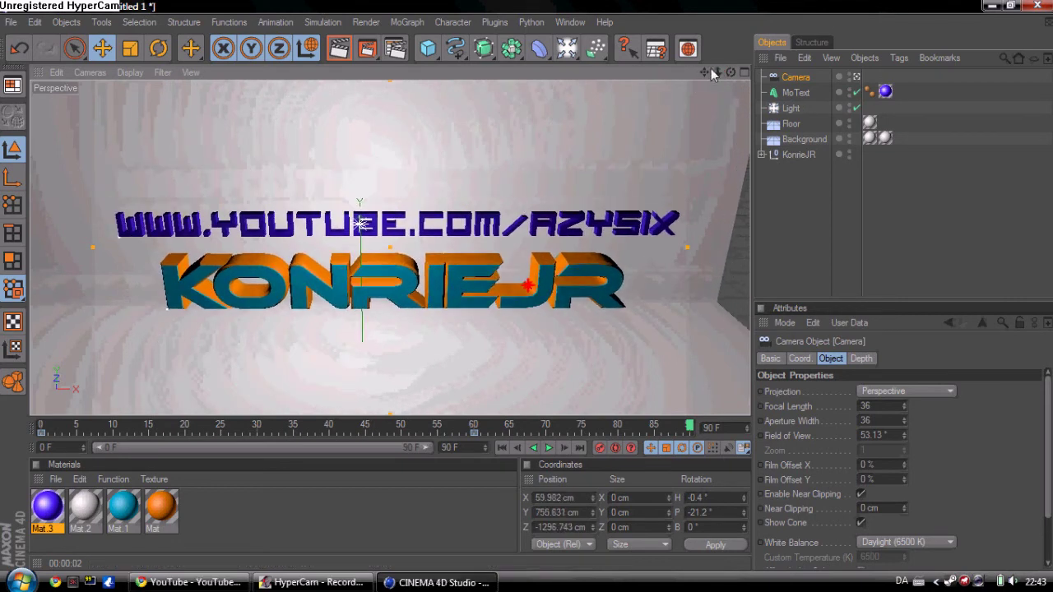
scroll(531, 292, "up", 2)
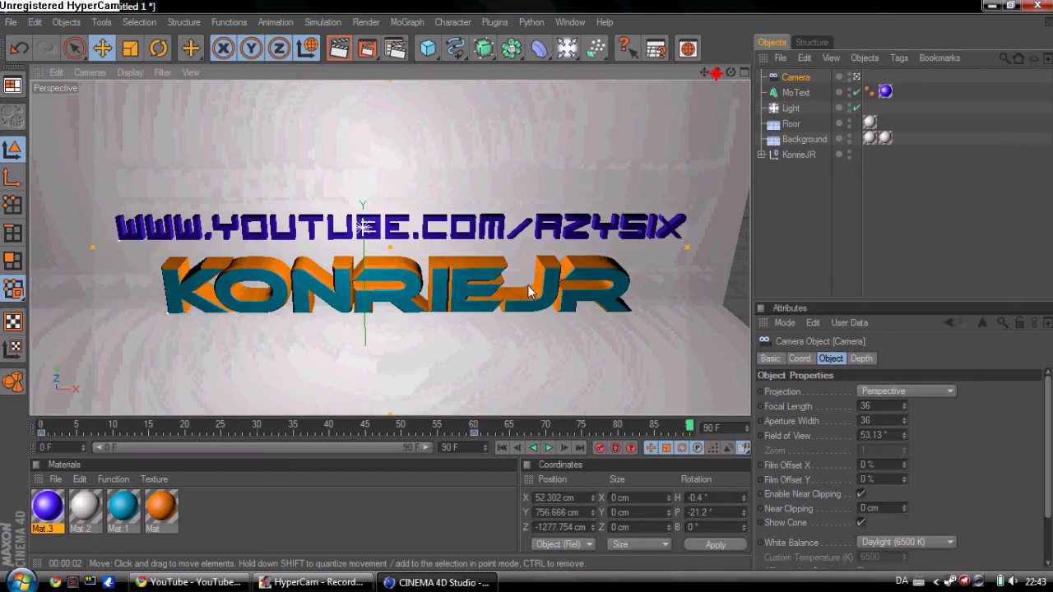
middle_click_drag(529, 291, 521, 285, "alt")
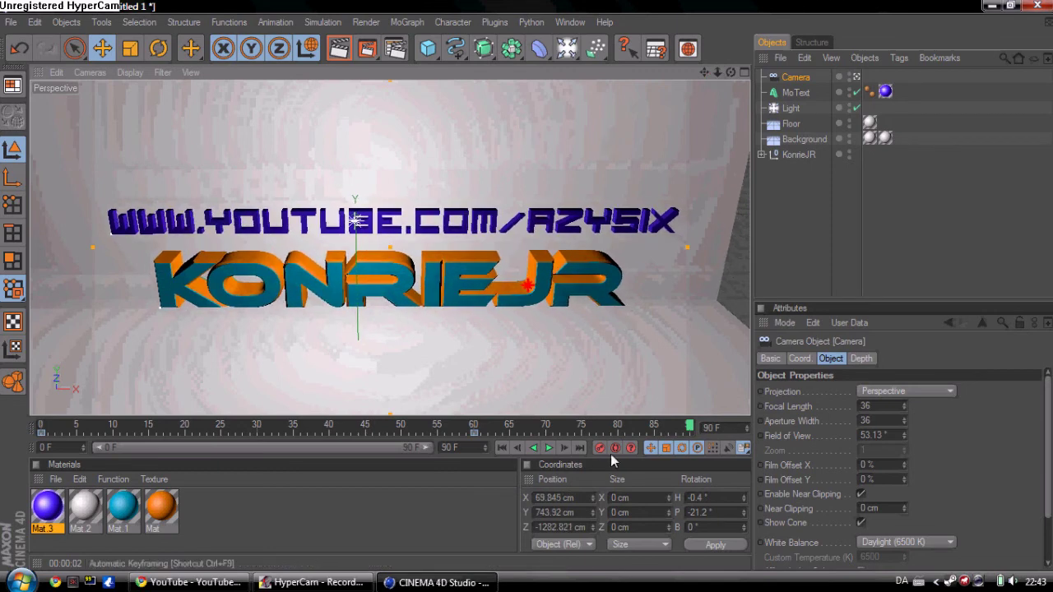
left_click(614, 449)
- Play the camera animation from frame 0 to check the movement, and stop the playback
left_click_drag(691, 427, 41, 427)
left_click(551, 445)
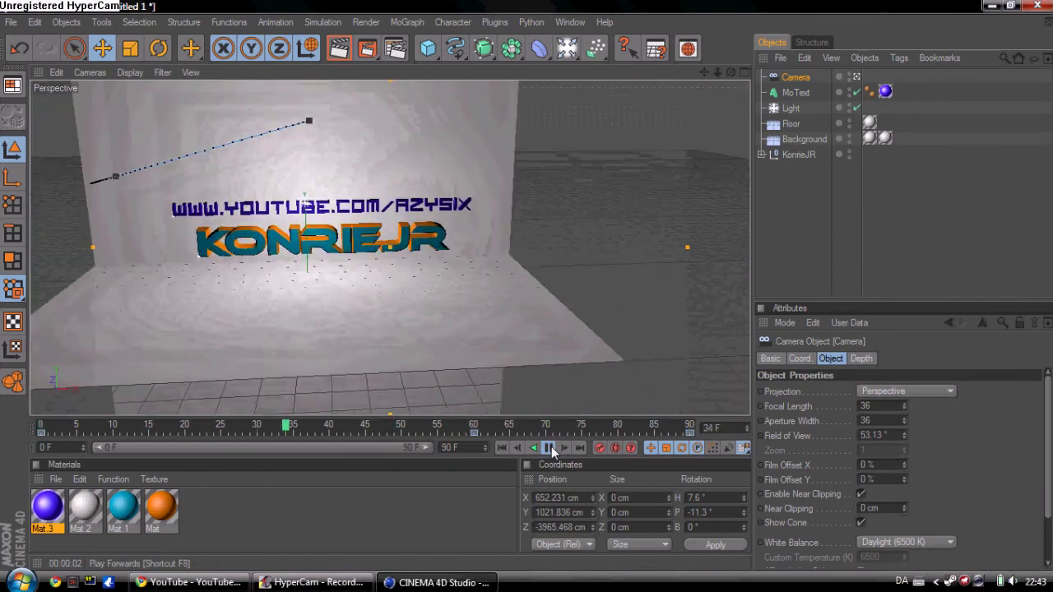
left_click(551, 447)
- Set the render output's frame range from 0 to 90 in the render settings
left_click(397, 47)
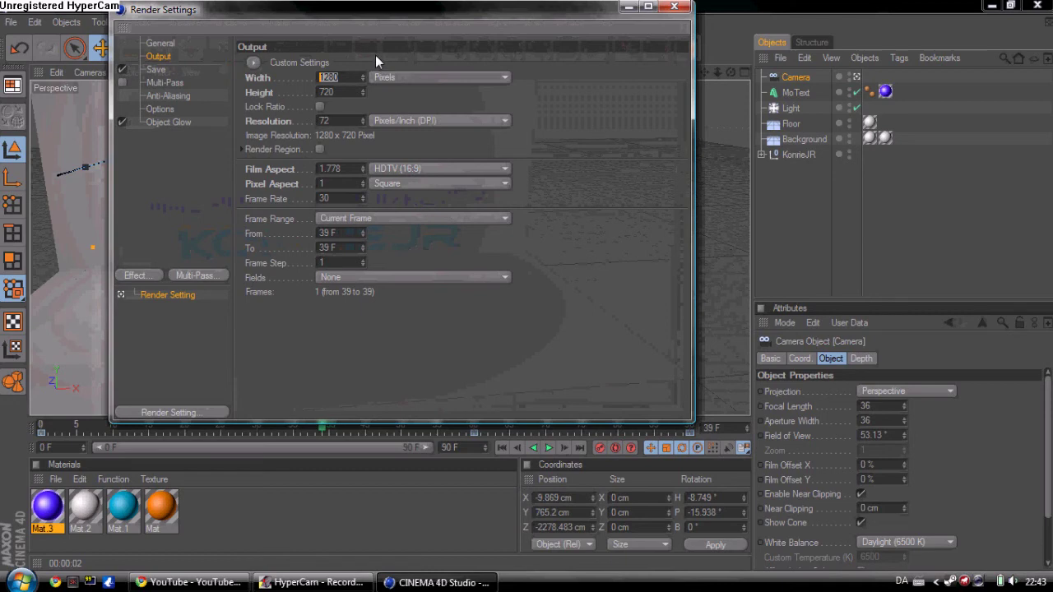
left_click(391, 104)
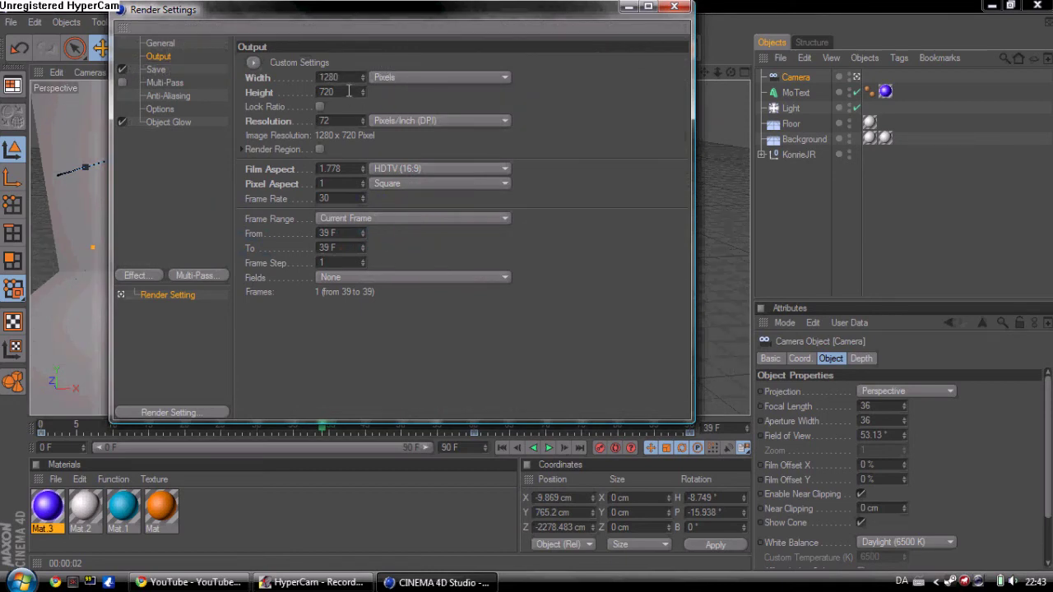
left_click_drag(344, 237, 198, 229)
type("0")
left_click_drag(345, 247, 249, 253)
key("BackSpace")
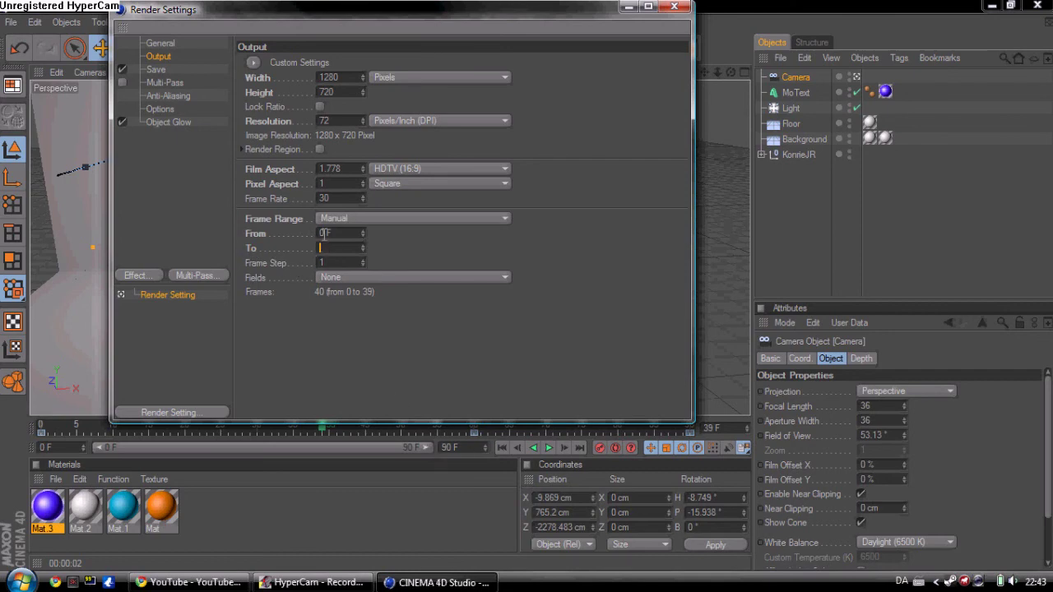
type("90")
left_click(450, 339)
- Set the format for the saved render to AVI Movie
left_click(160, 85)
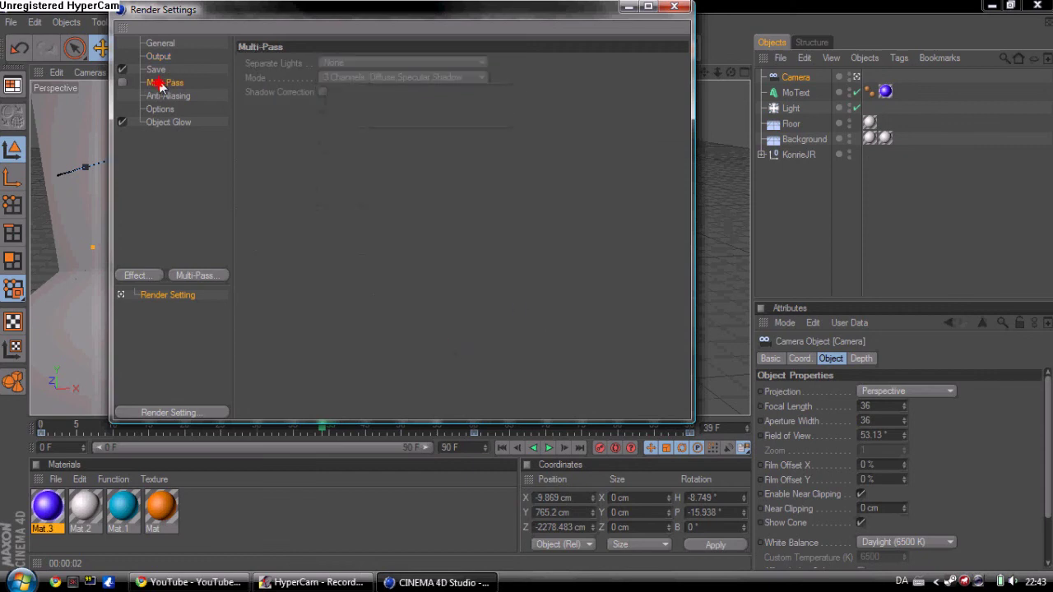
left_click(157, 70)
left_click(391, 105)
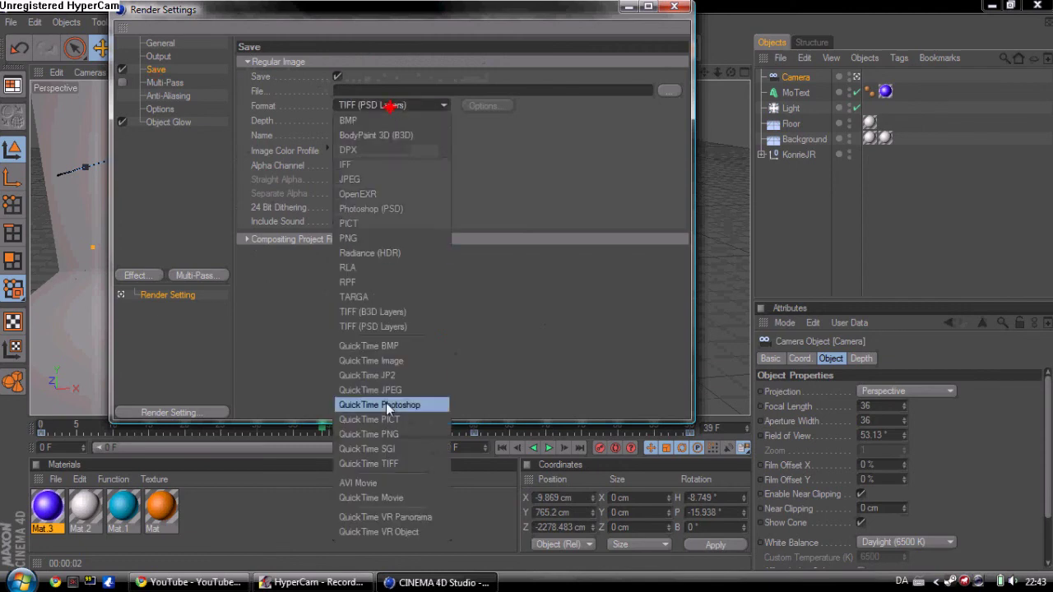
left_click(387, 475)
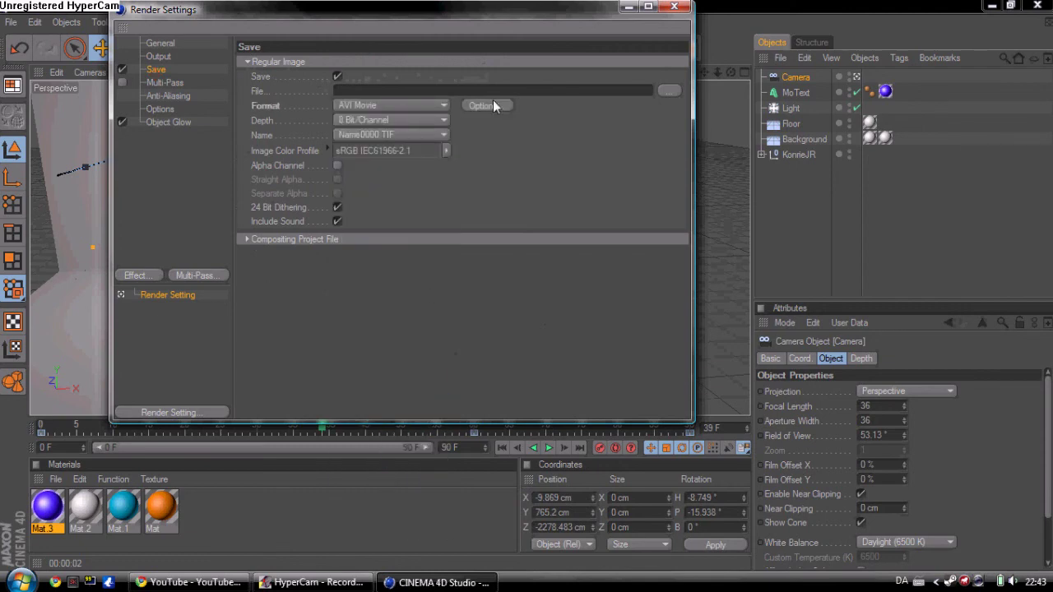
- Name the render's output file "SAvE TUTORIAL" and save it in the Work folder on the desktop
left_click(449, 90)
type("SAvE TUTORIAL")
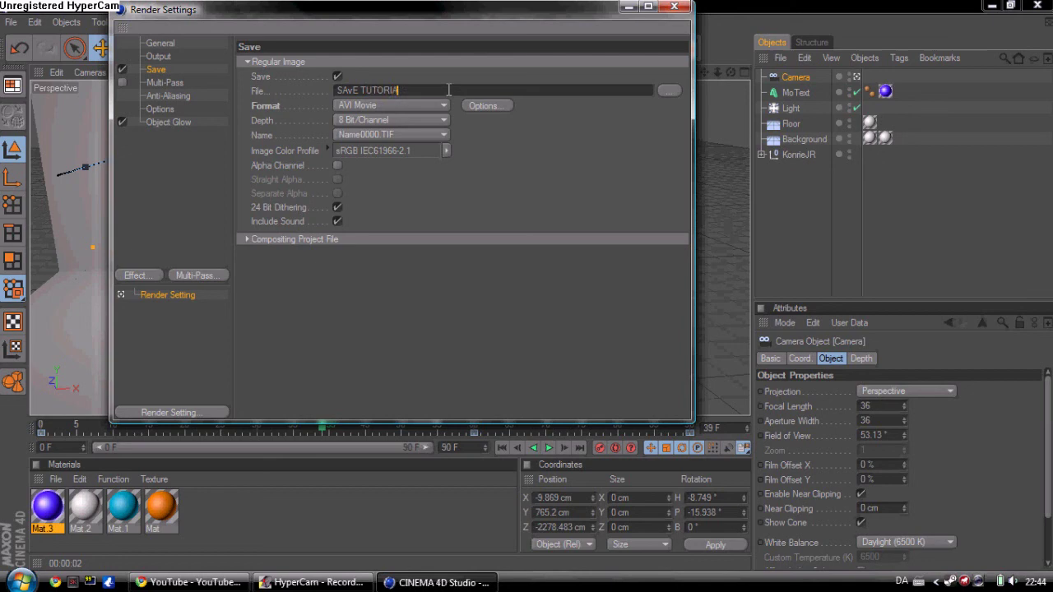
left_click(663, 88)
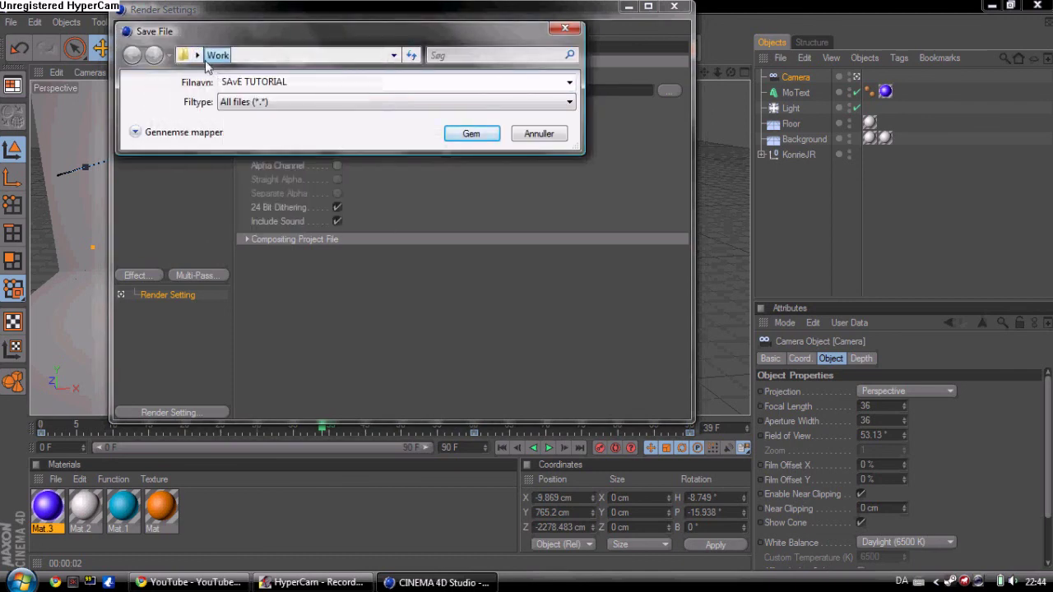
left_click(197, 61)
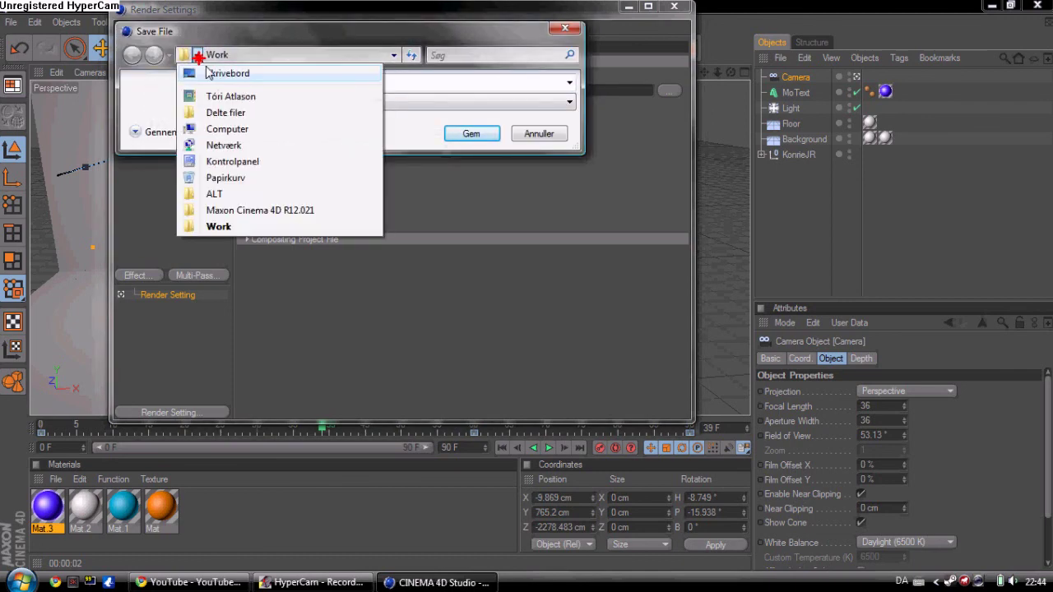
left_click(218, 73)
left_click(242, 55)
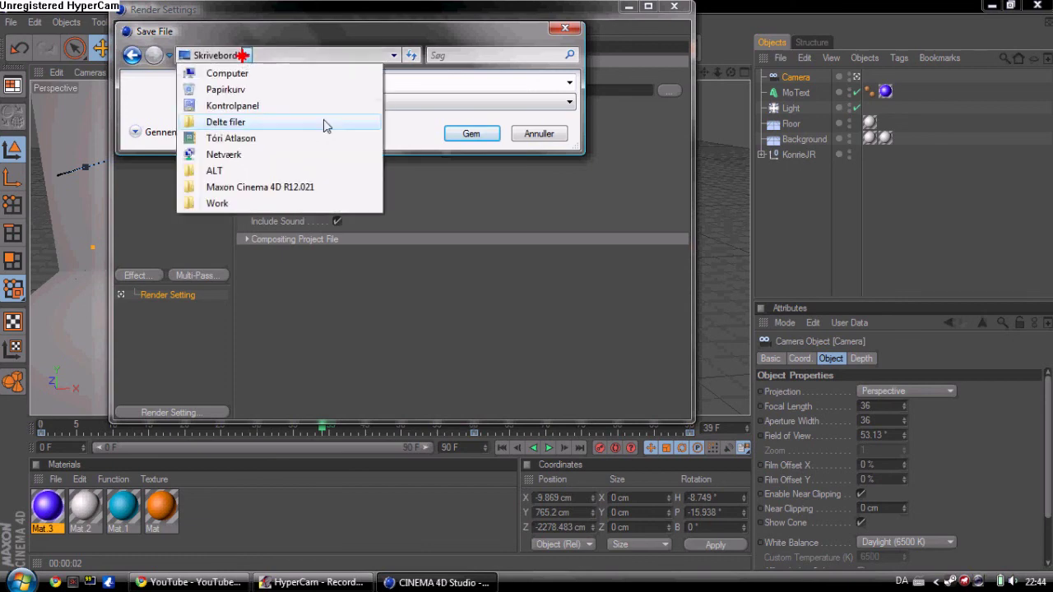
left_click(252, 204)
left_click(470, 134)
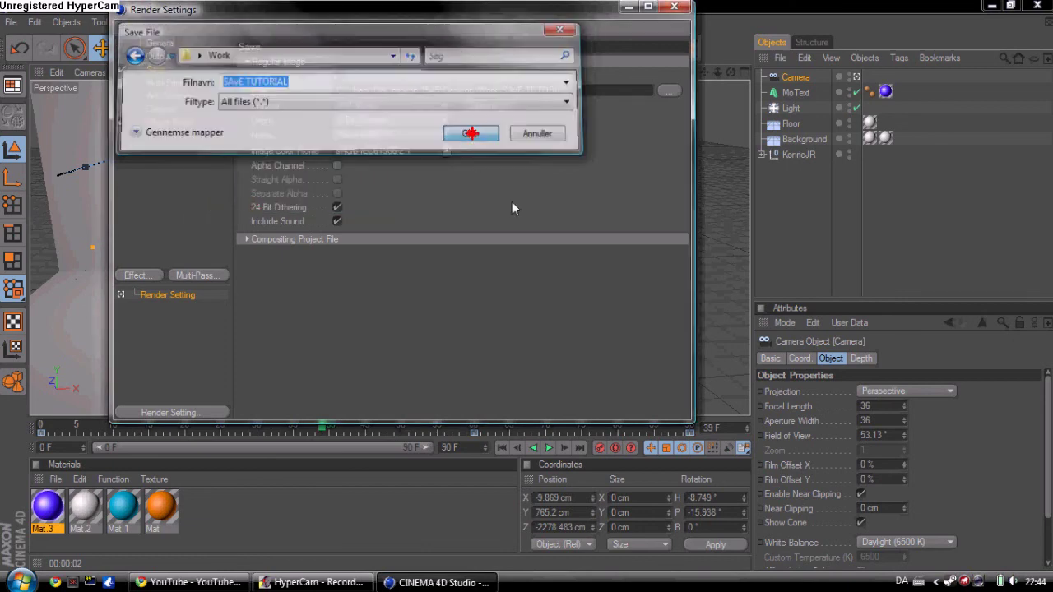
- Close the render settings and start rendering the animation in the Picture Viewer
left_click(674, 7)
left_click(366, 50)
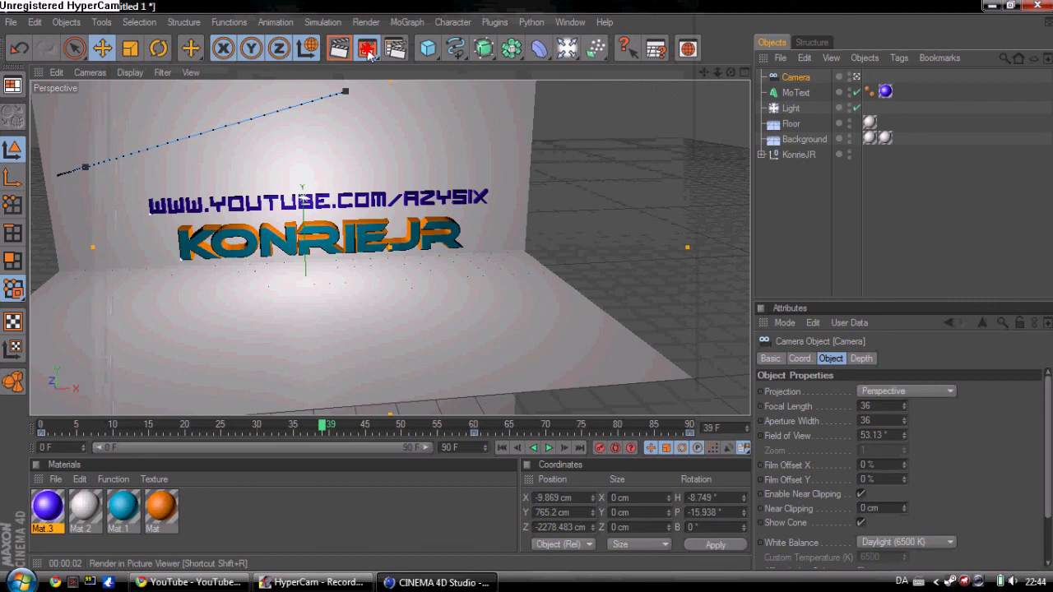